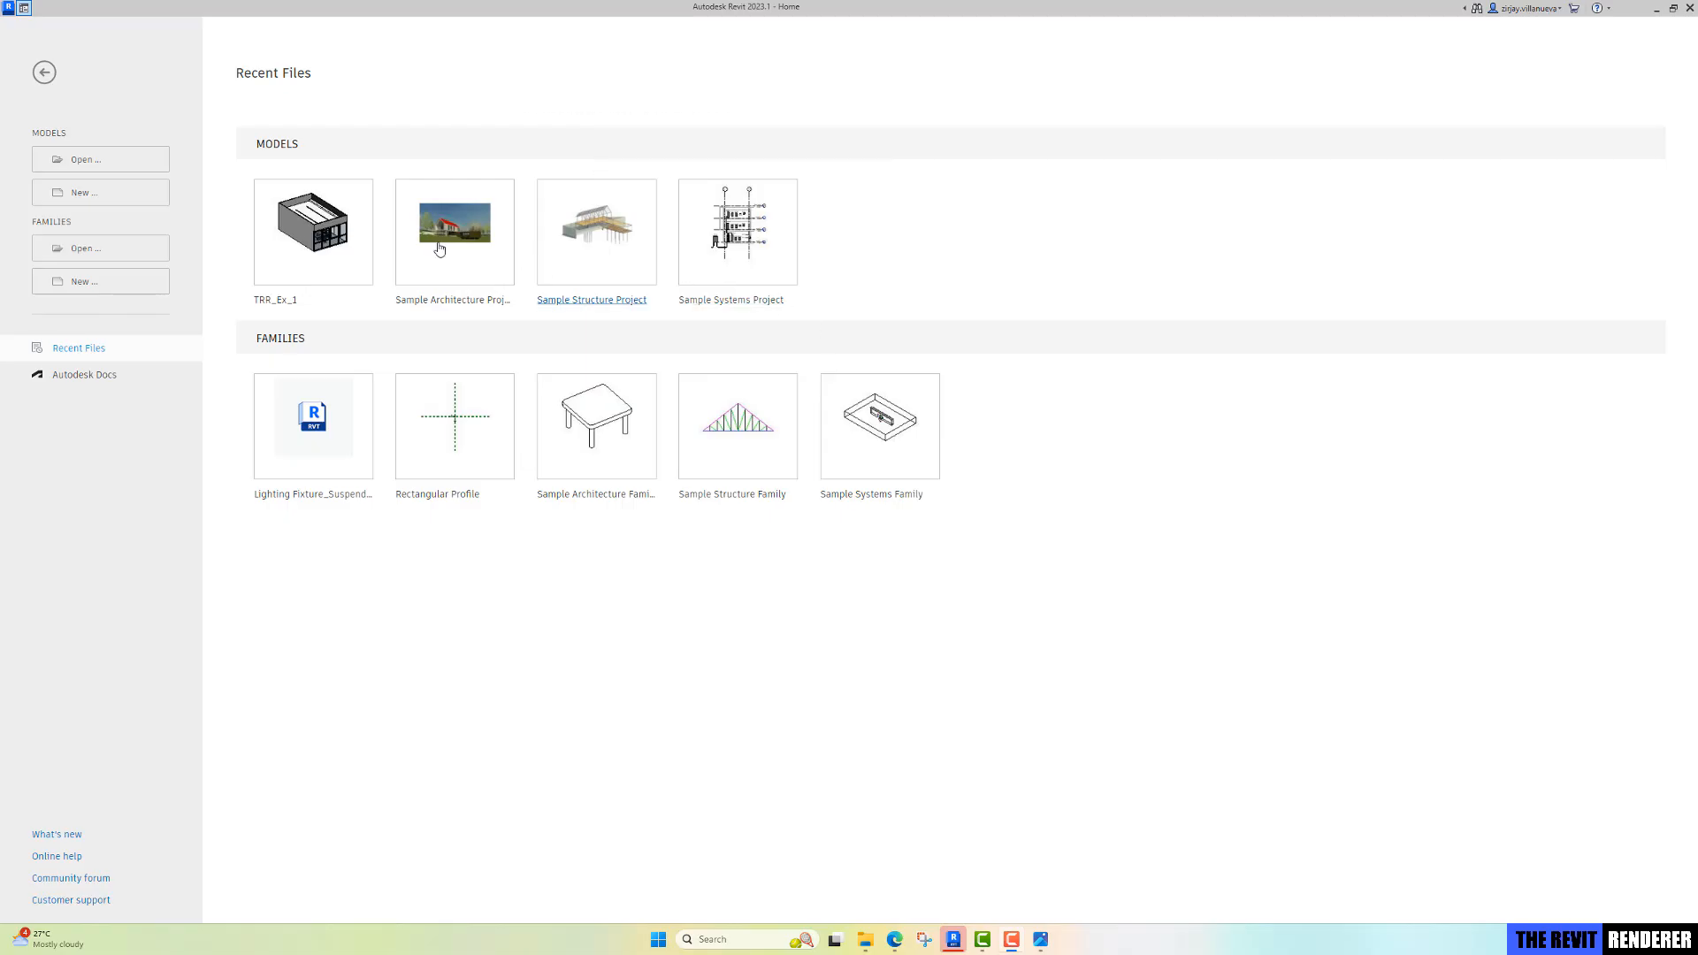
Step: Open the TRR_Ex_1 project from the Exercise 1 folder
left_click(154, 167)
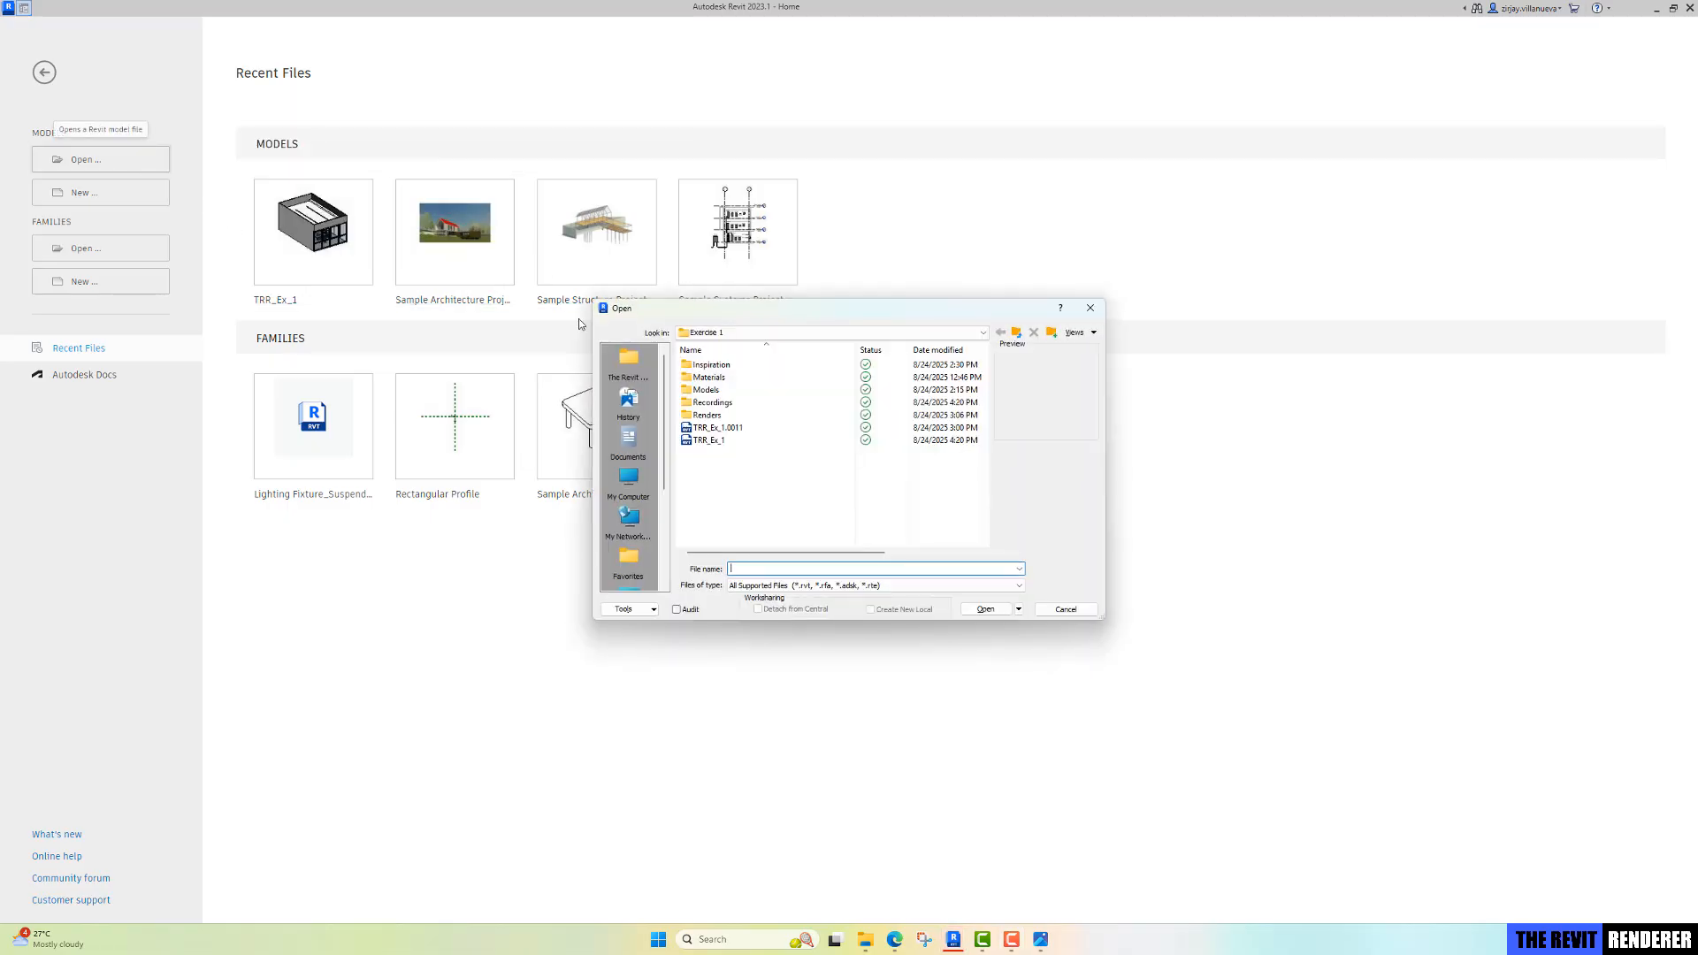
left_click(718, 442)
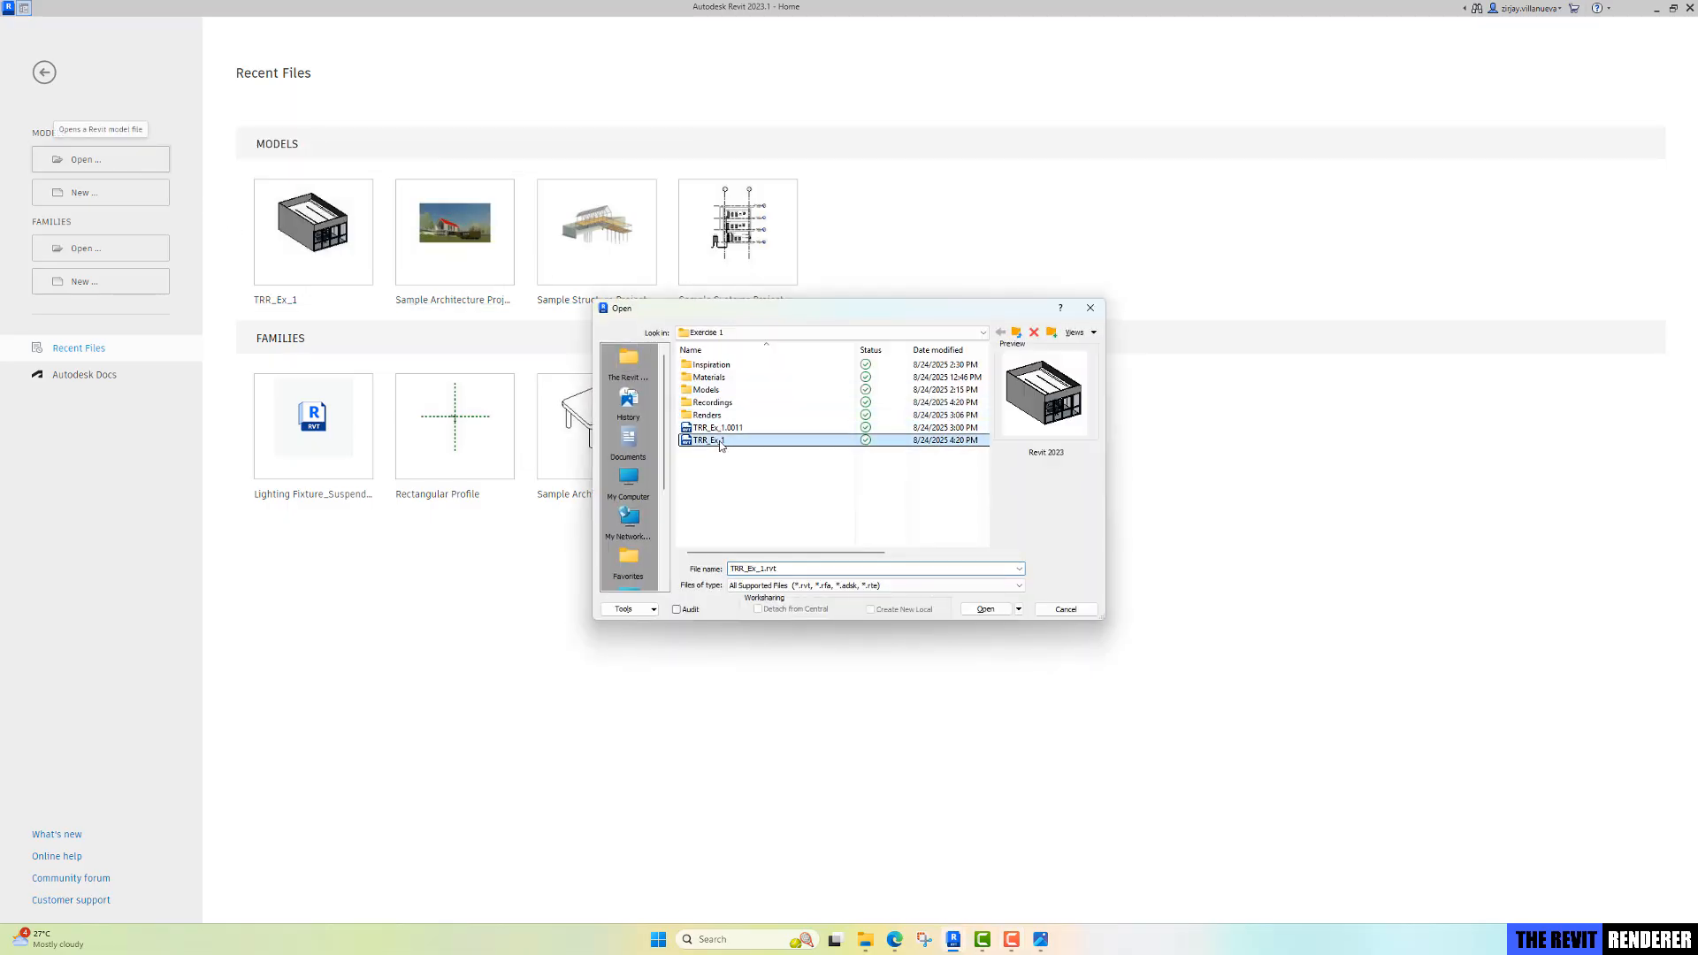
left_click(985, 609)
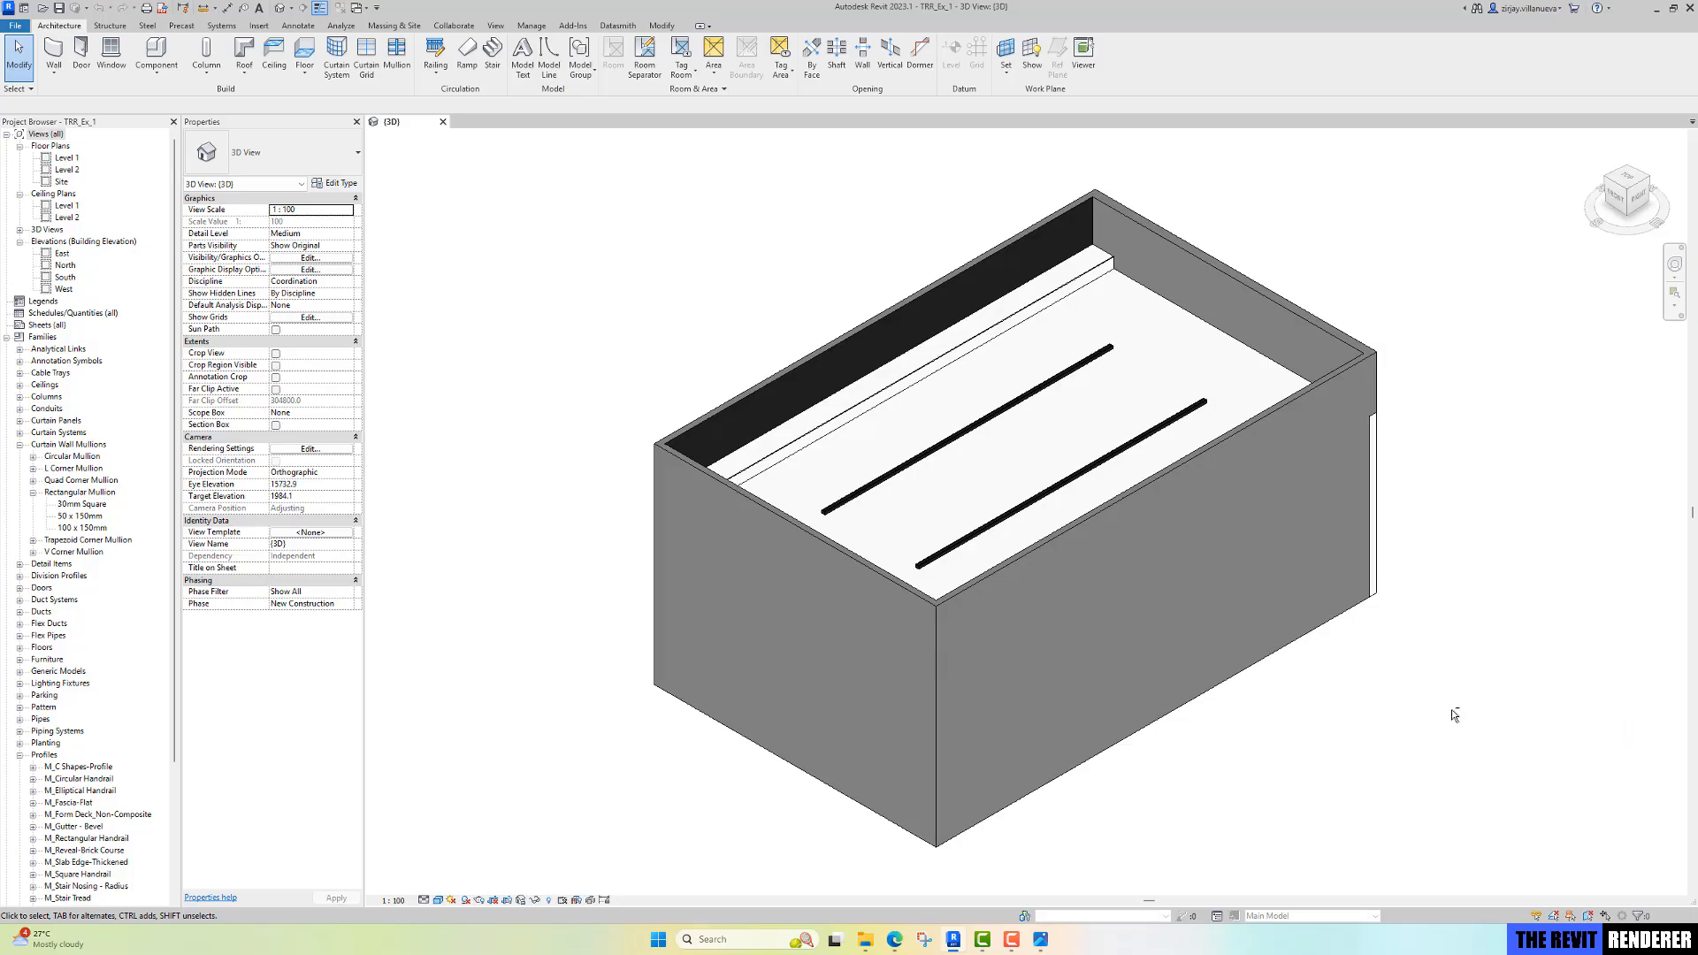
Step: Inspect the structure layer's material and its appearance in the type of the wall above the front glazing
middle_click_drag(1473, 718, 916, 619, "shift")
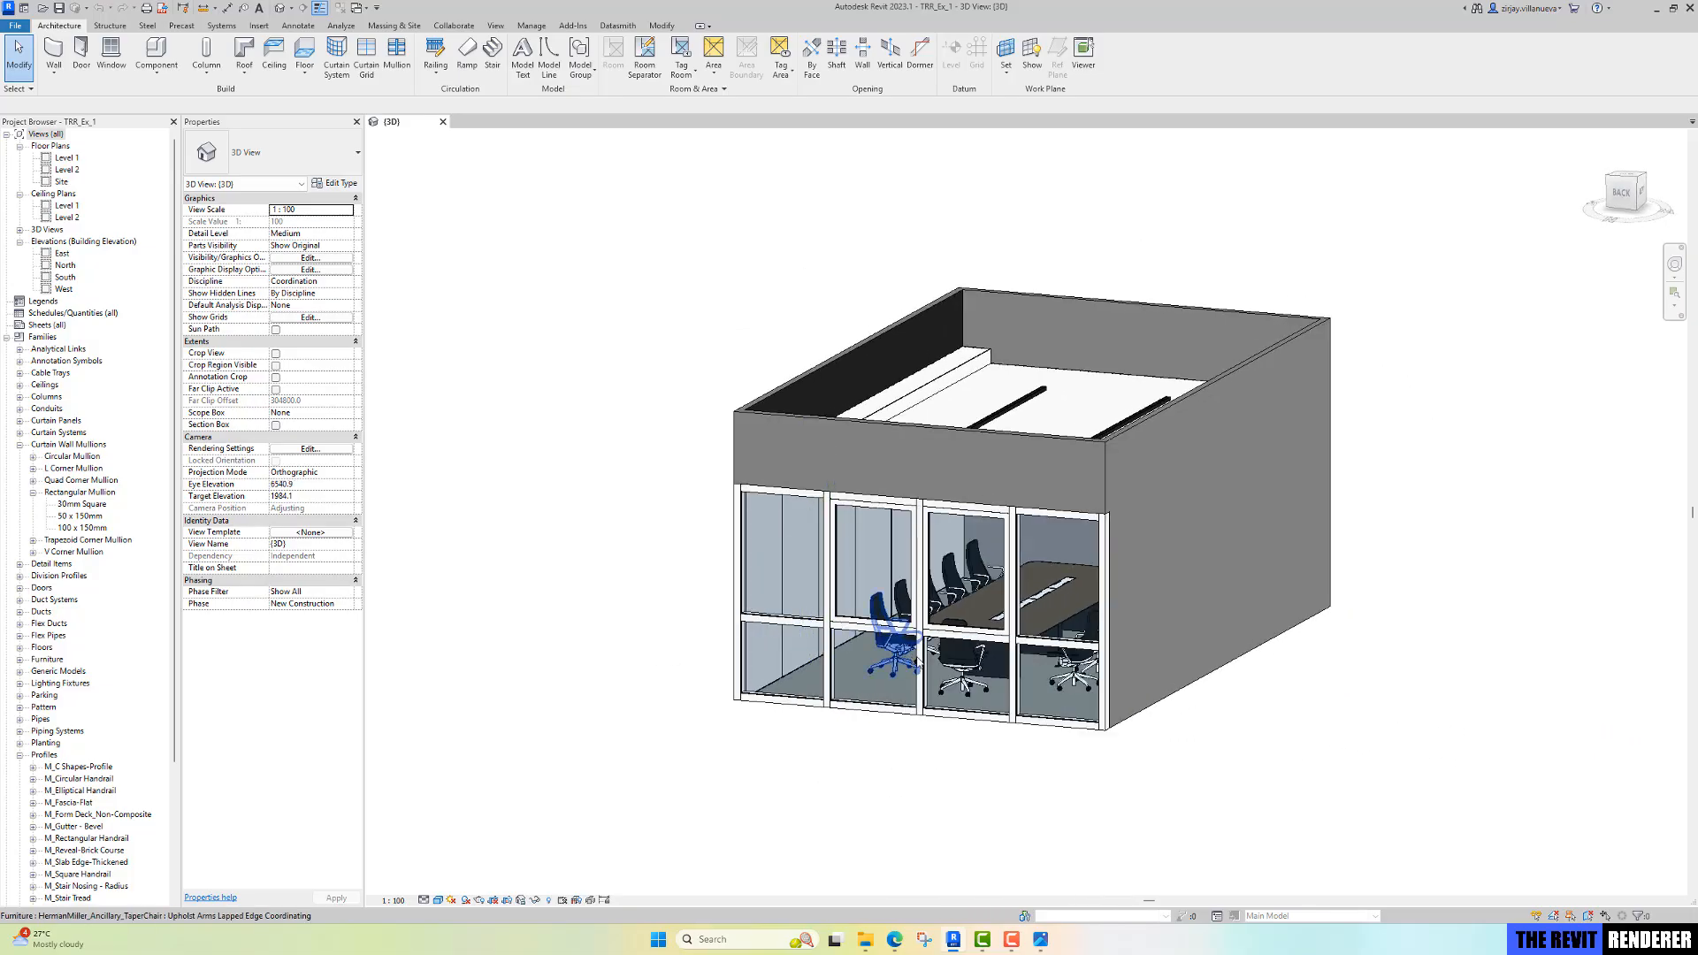
scroll(972, 720, "up", 2)
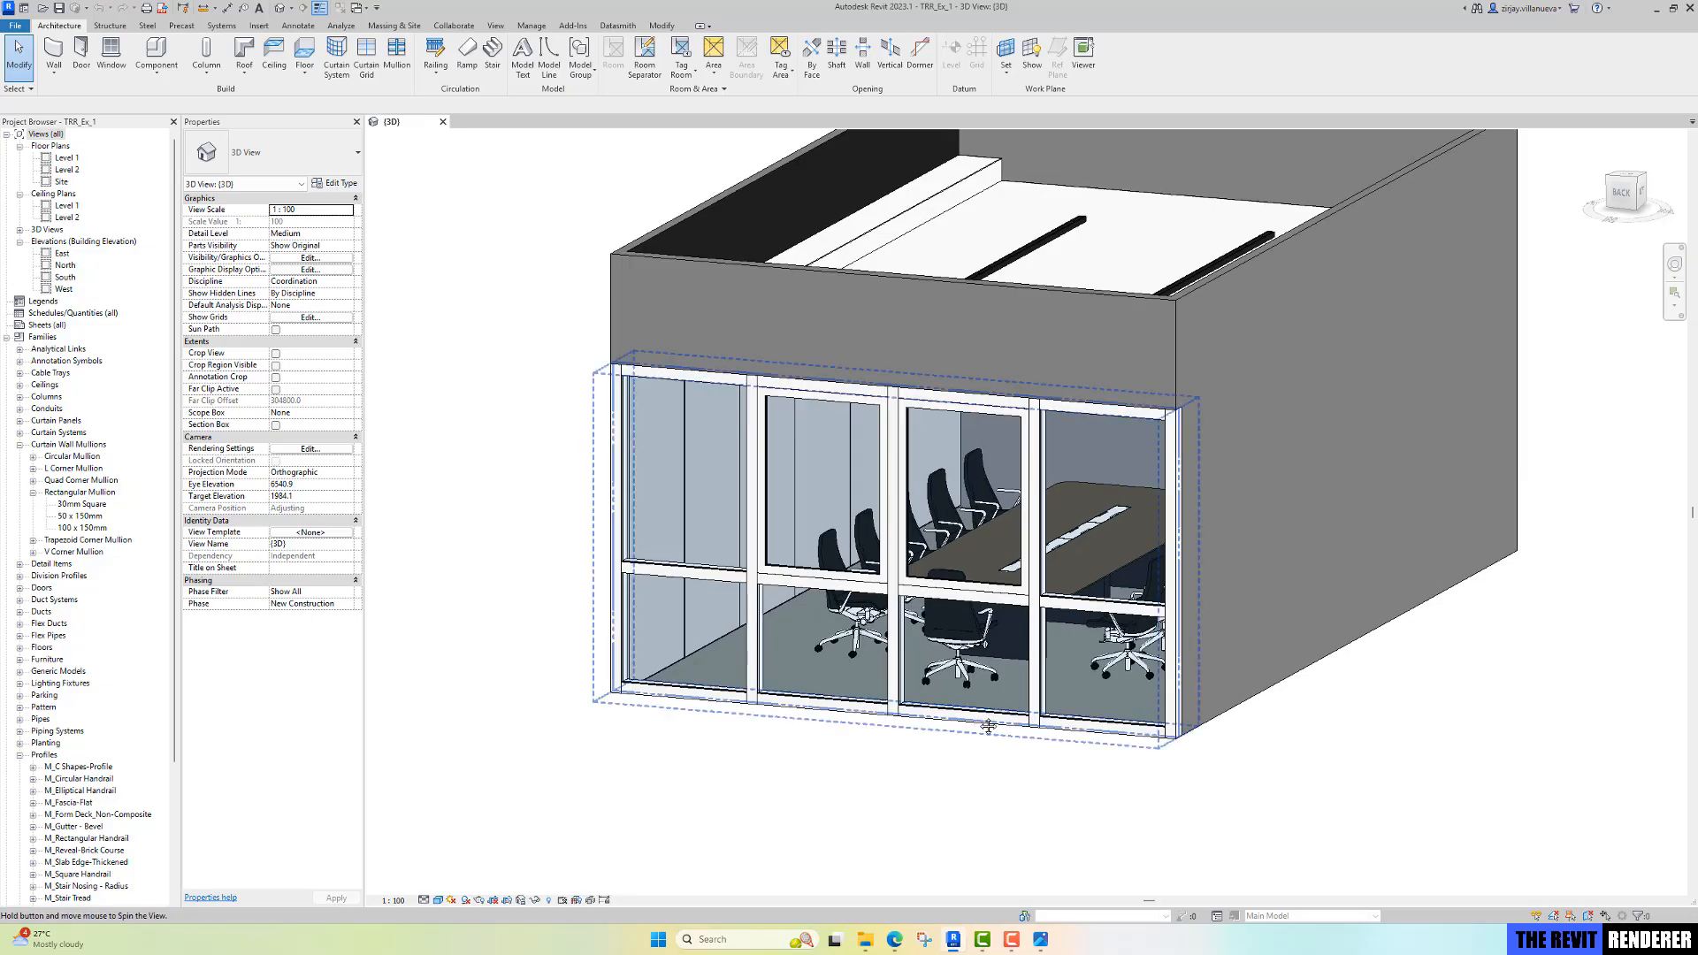
middle_click_drag(982, 722, 1185, 758, "shift")
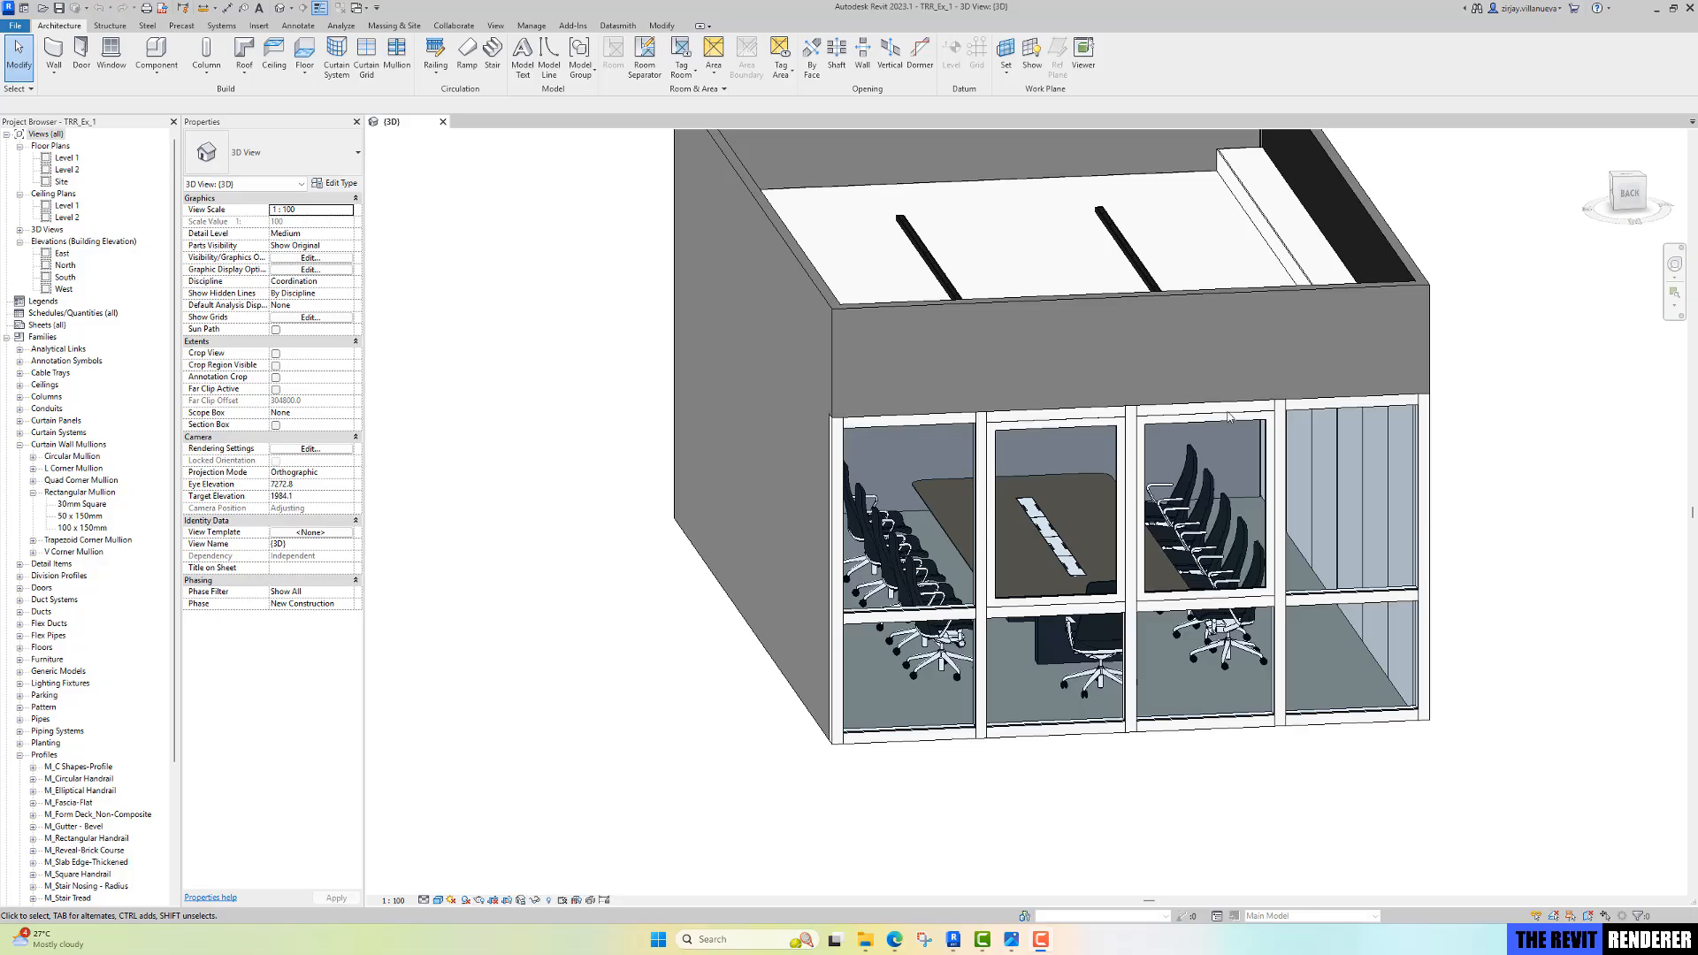
middle_click_drag(1271, 432, 1112, 374, "shift")
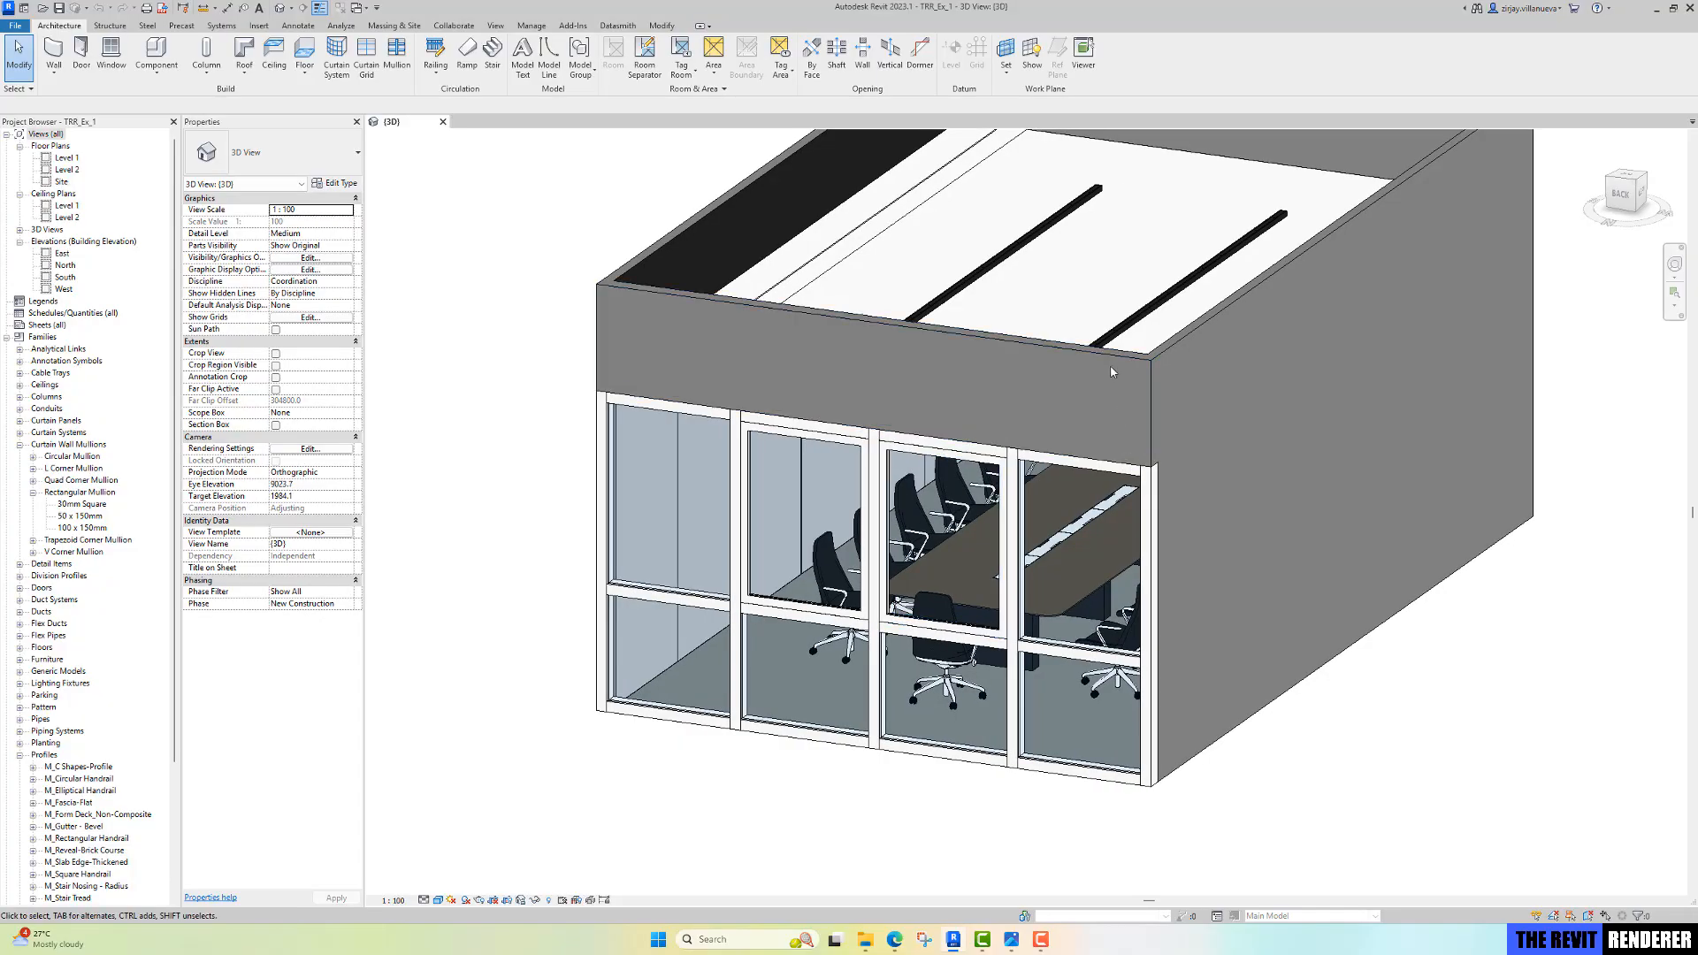
left_click(1130, 353)
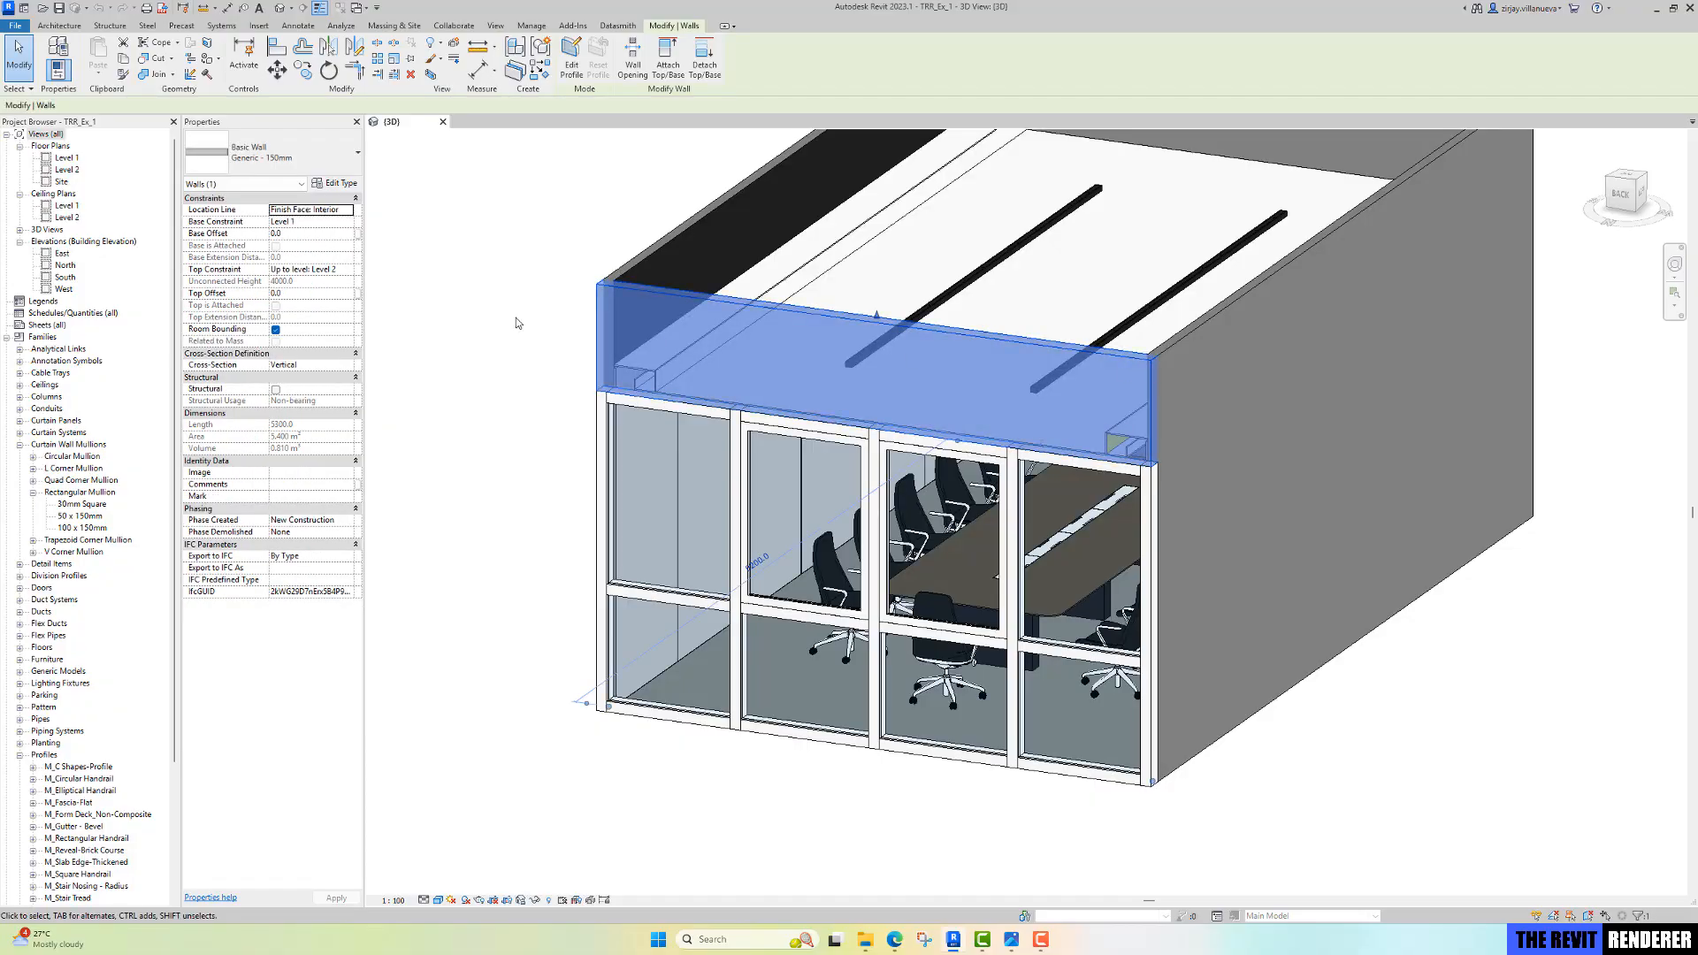
left_click(333, 183)
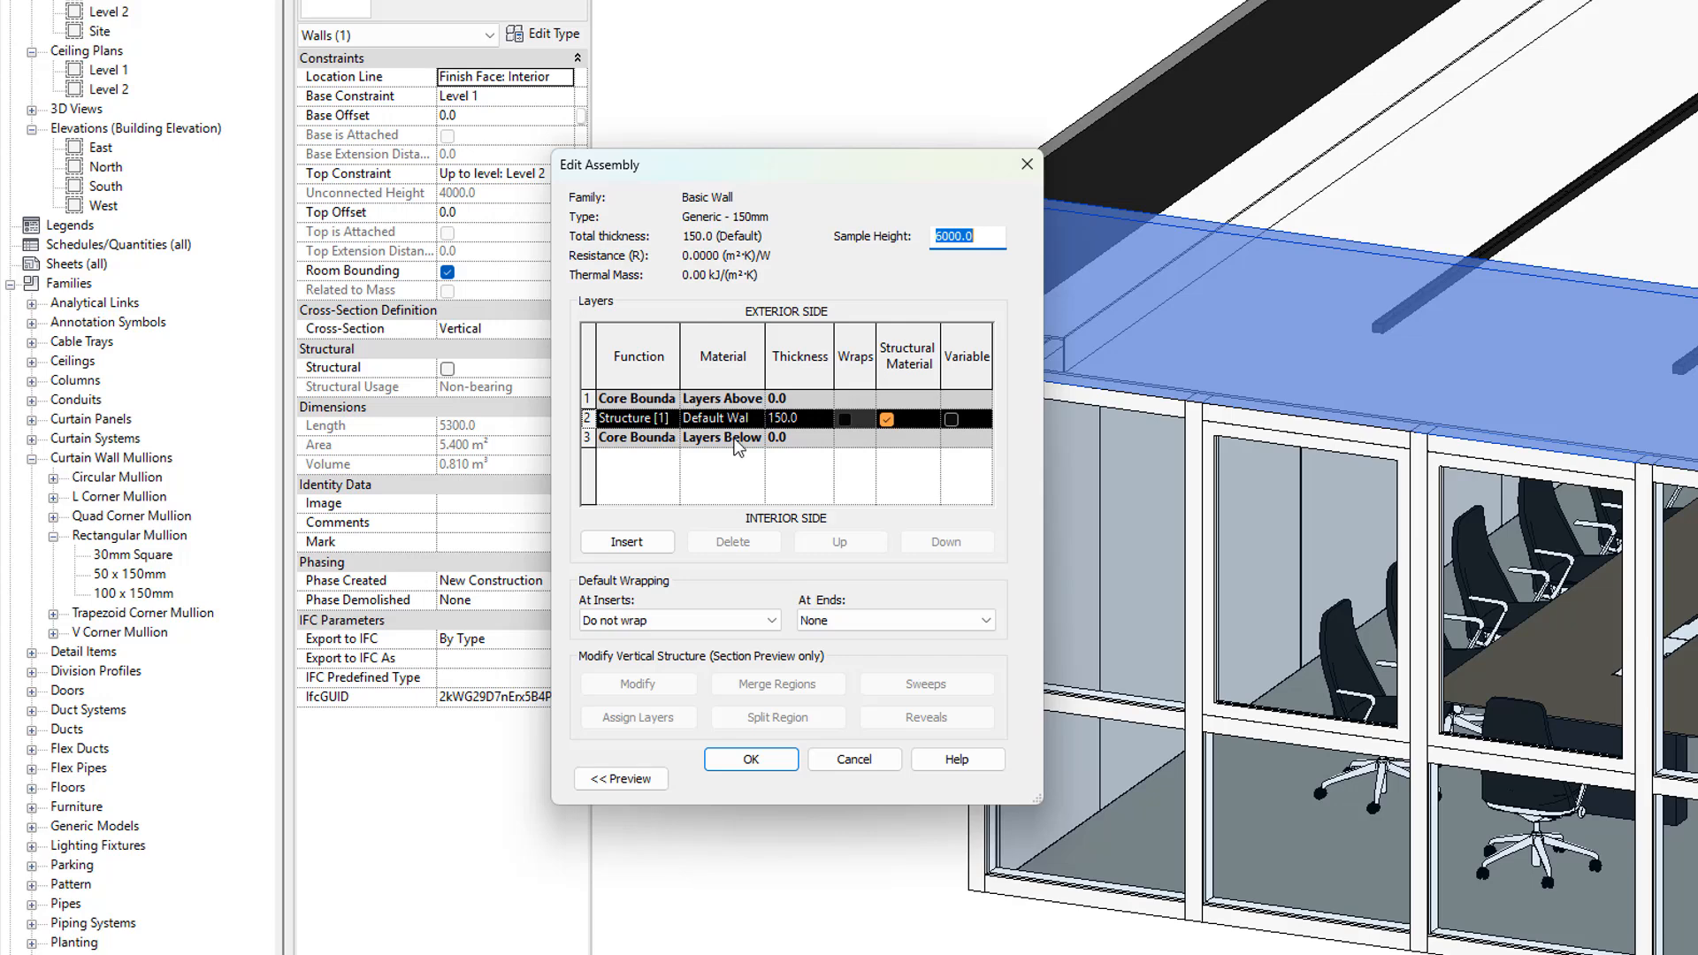
left_click(759, 419)
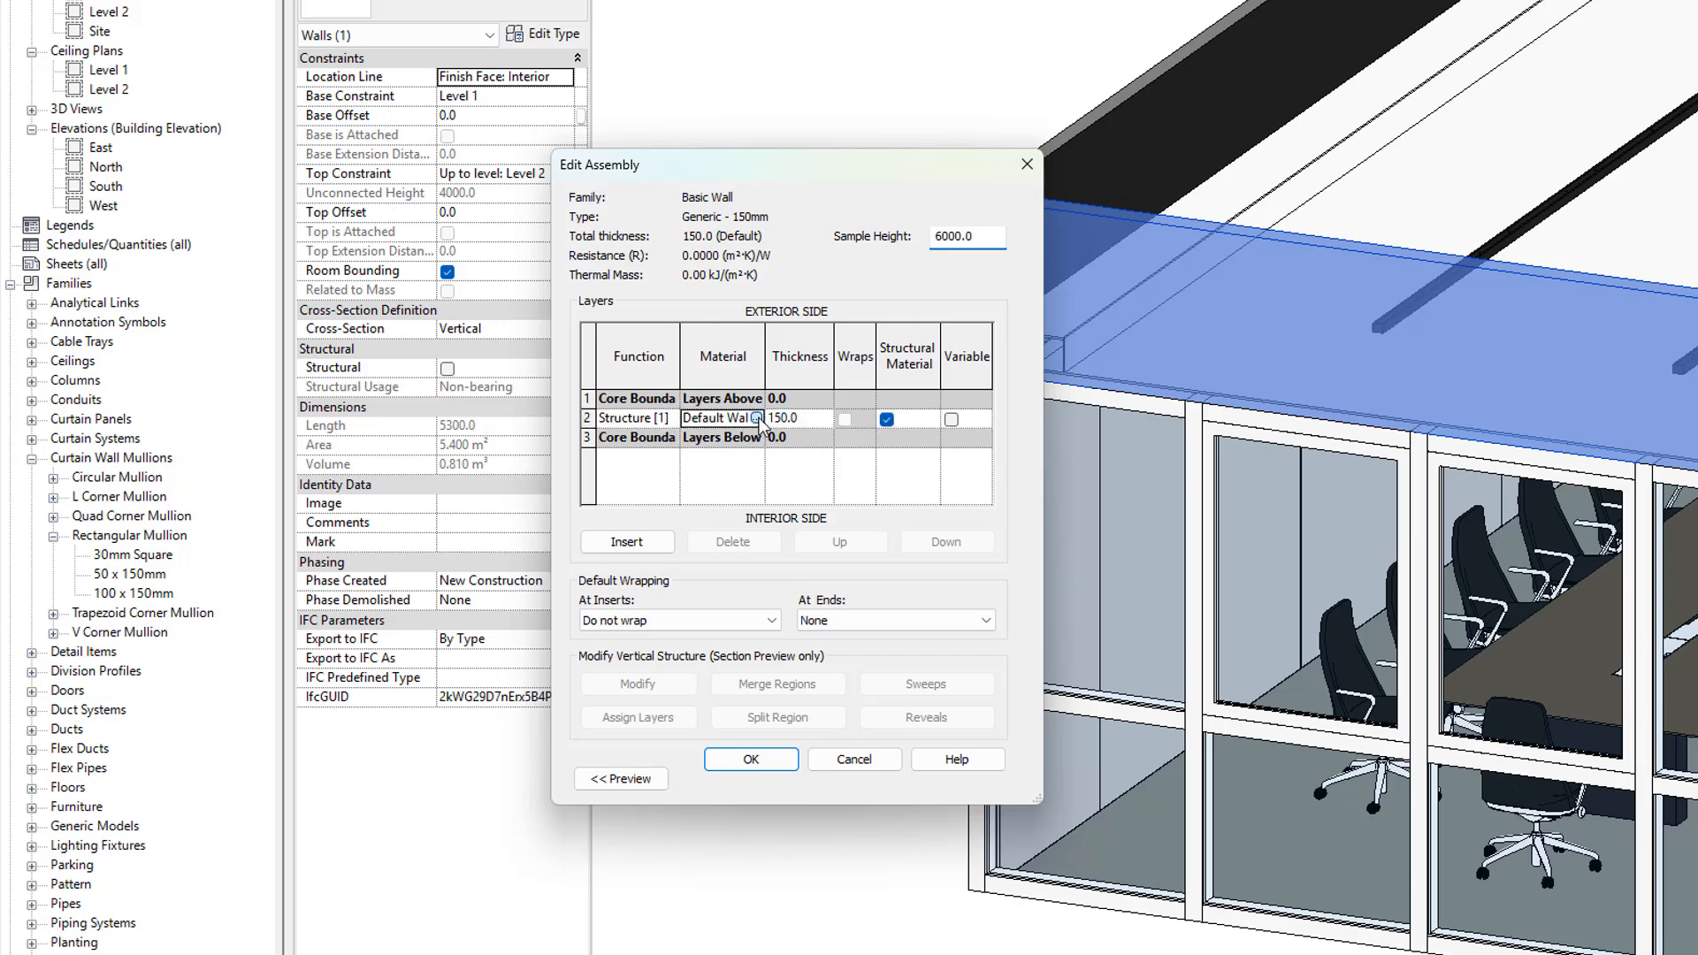
left_click(758, 418)
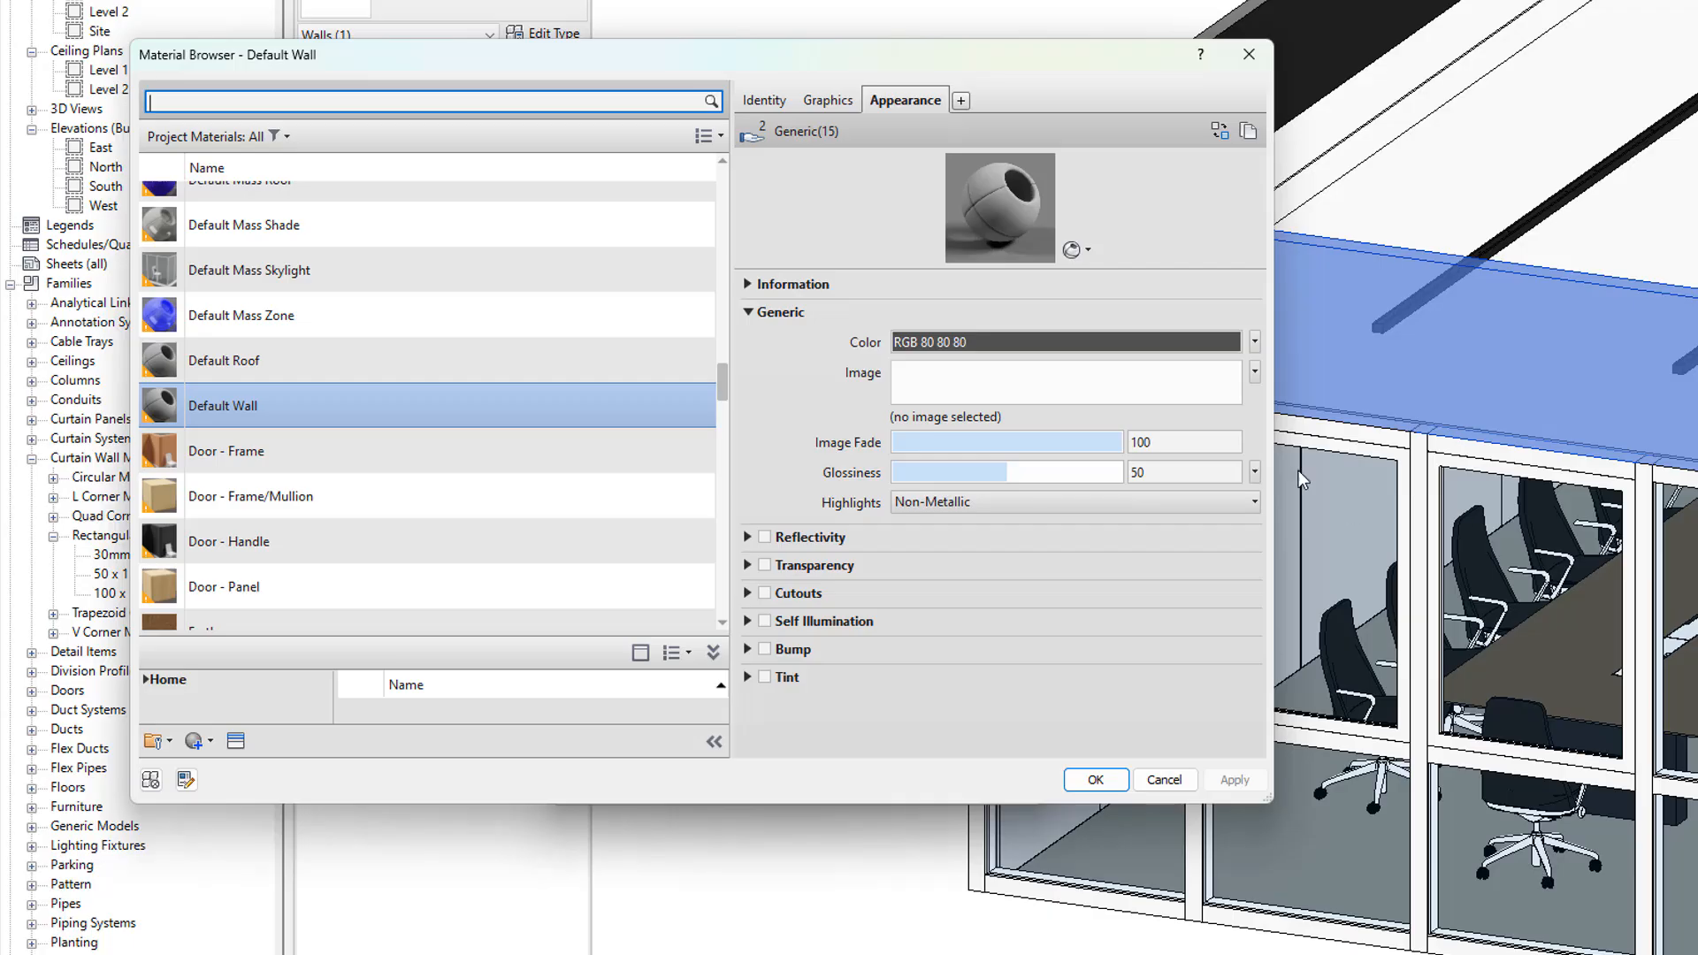
left_click(1091, 780)
left_click(829, 762)
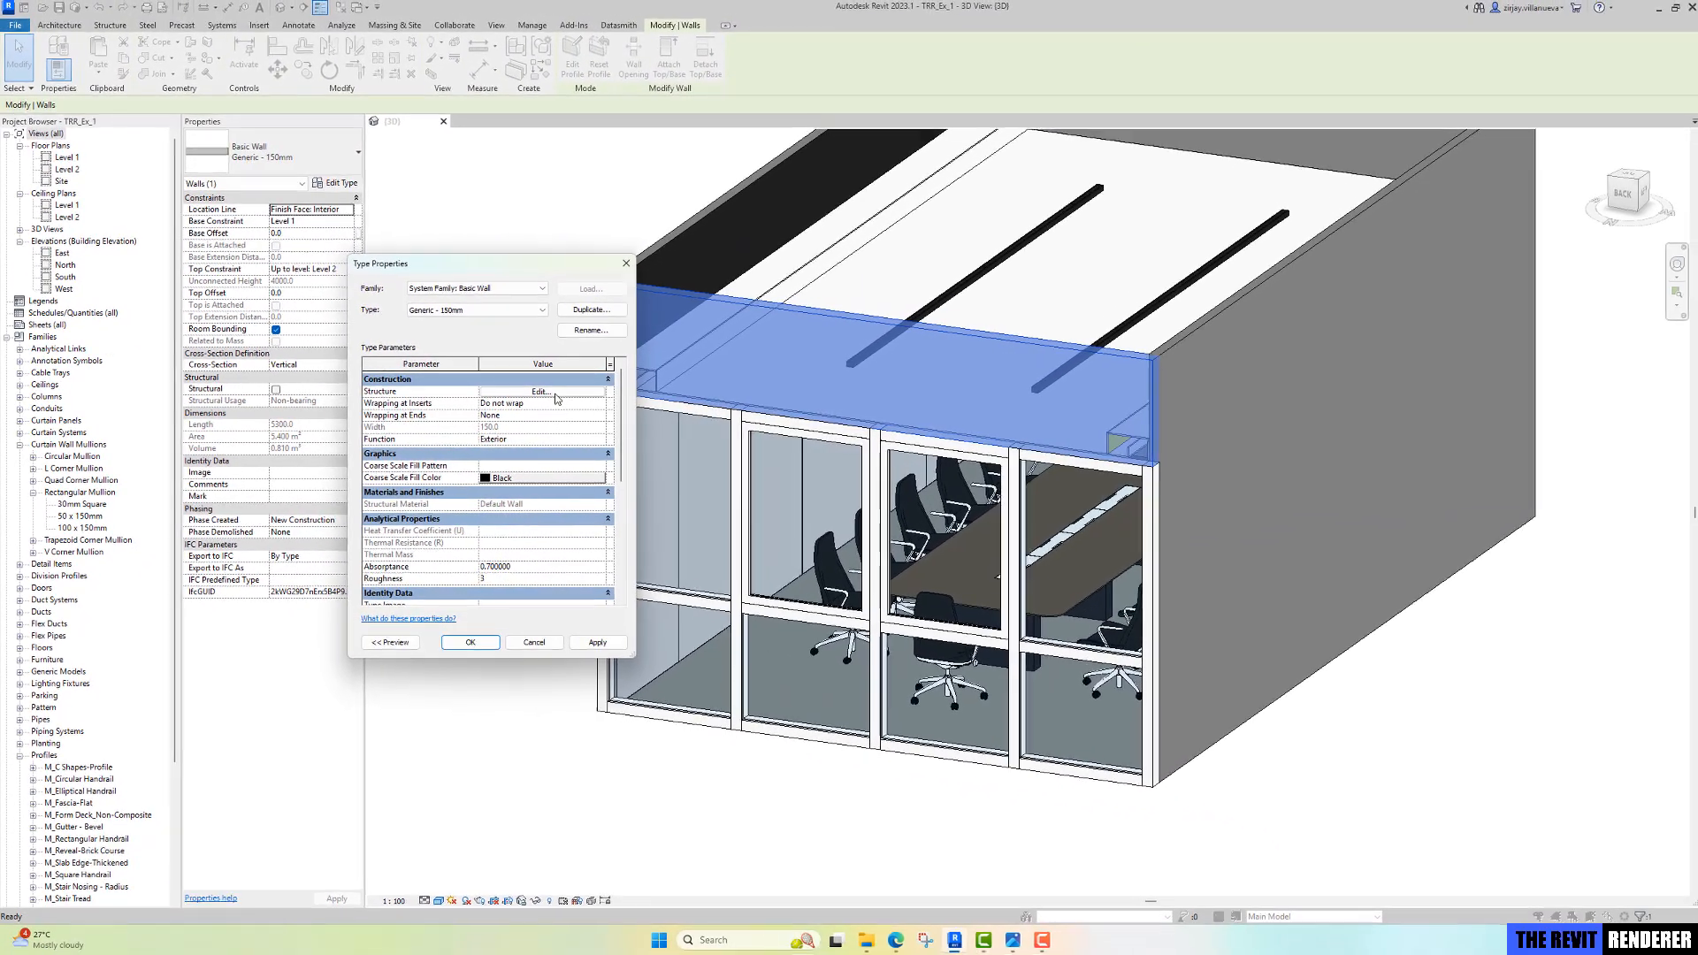
left_click(731, 380)
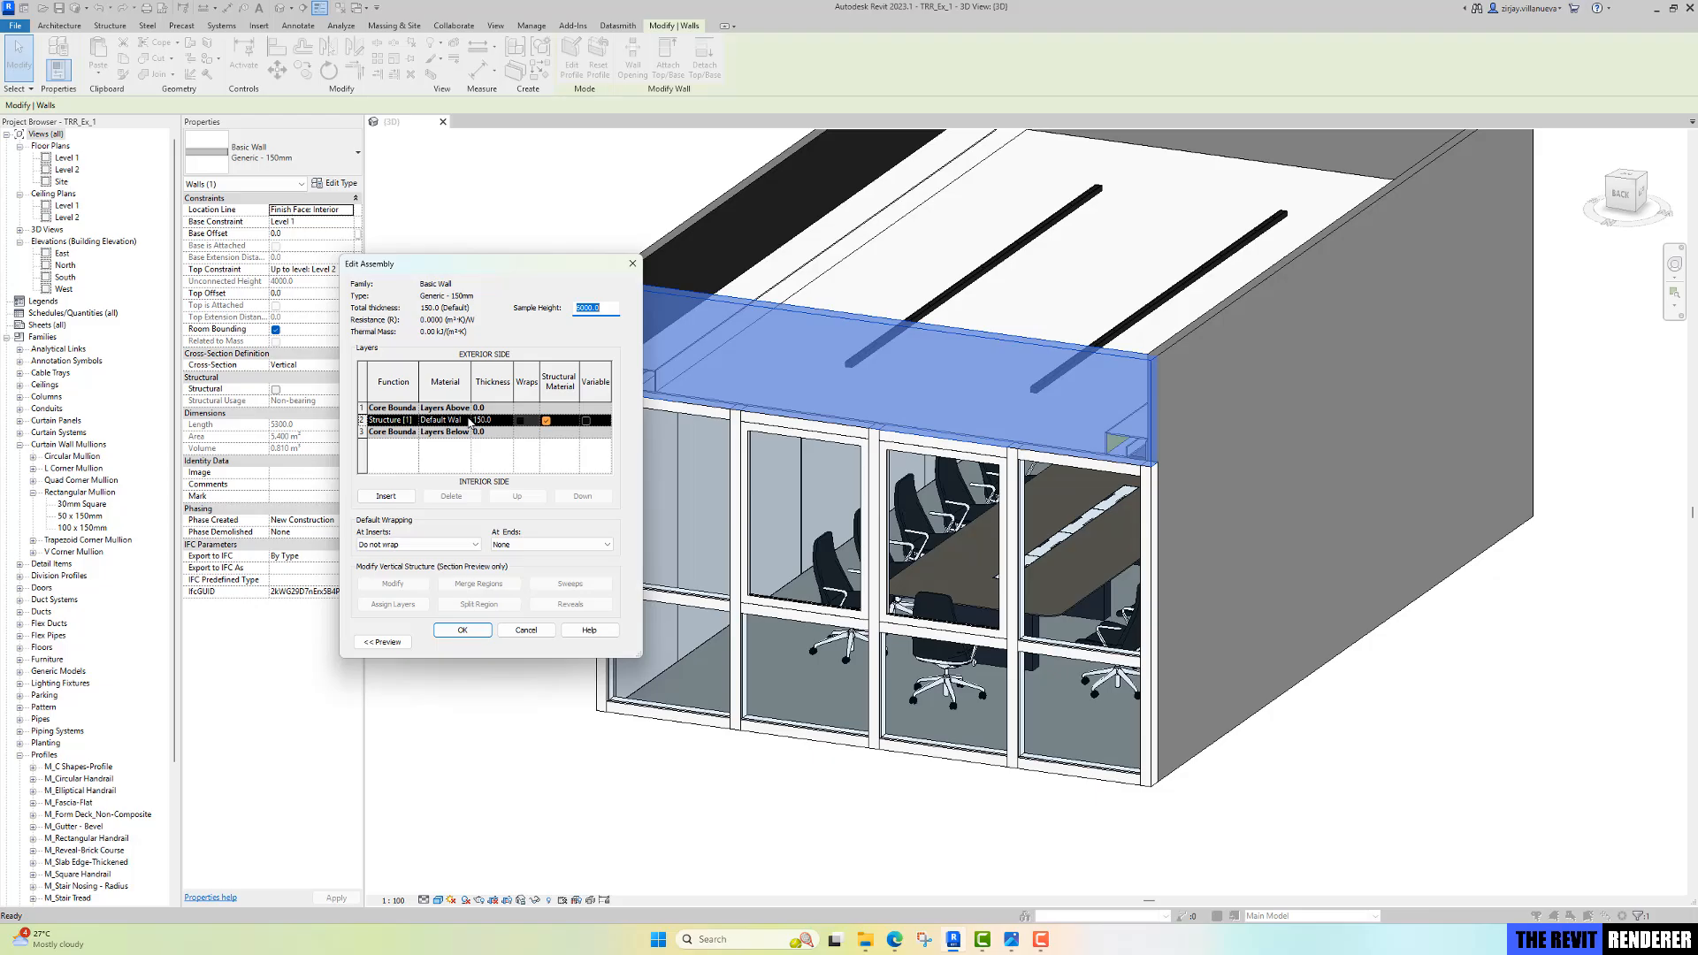
left_click(461, 630)
left_click(566, 638)
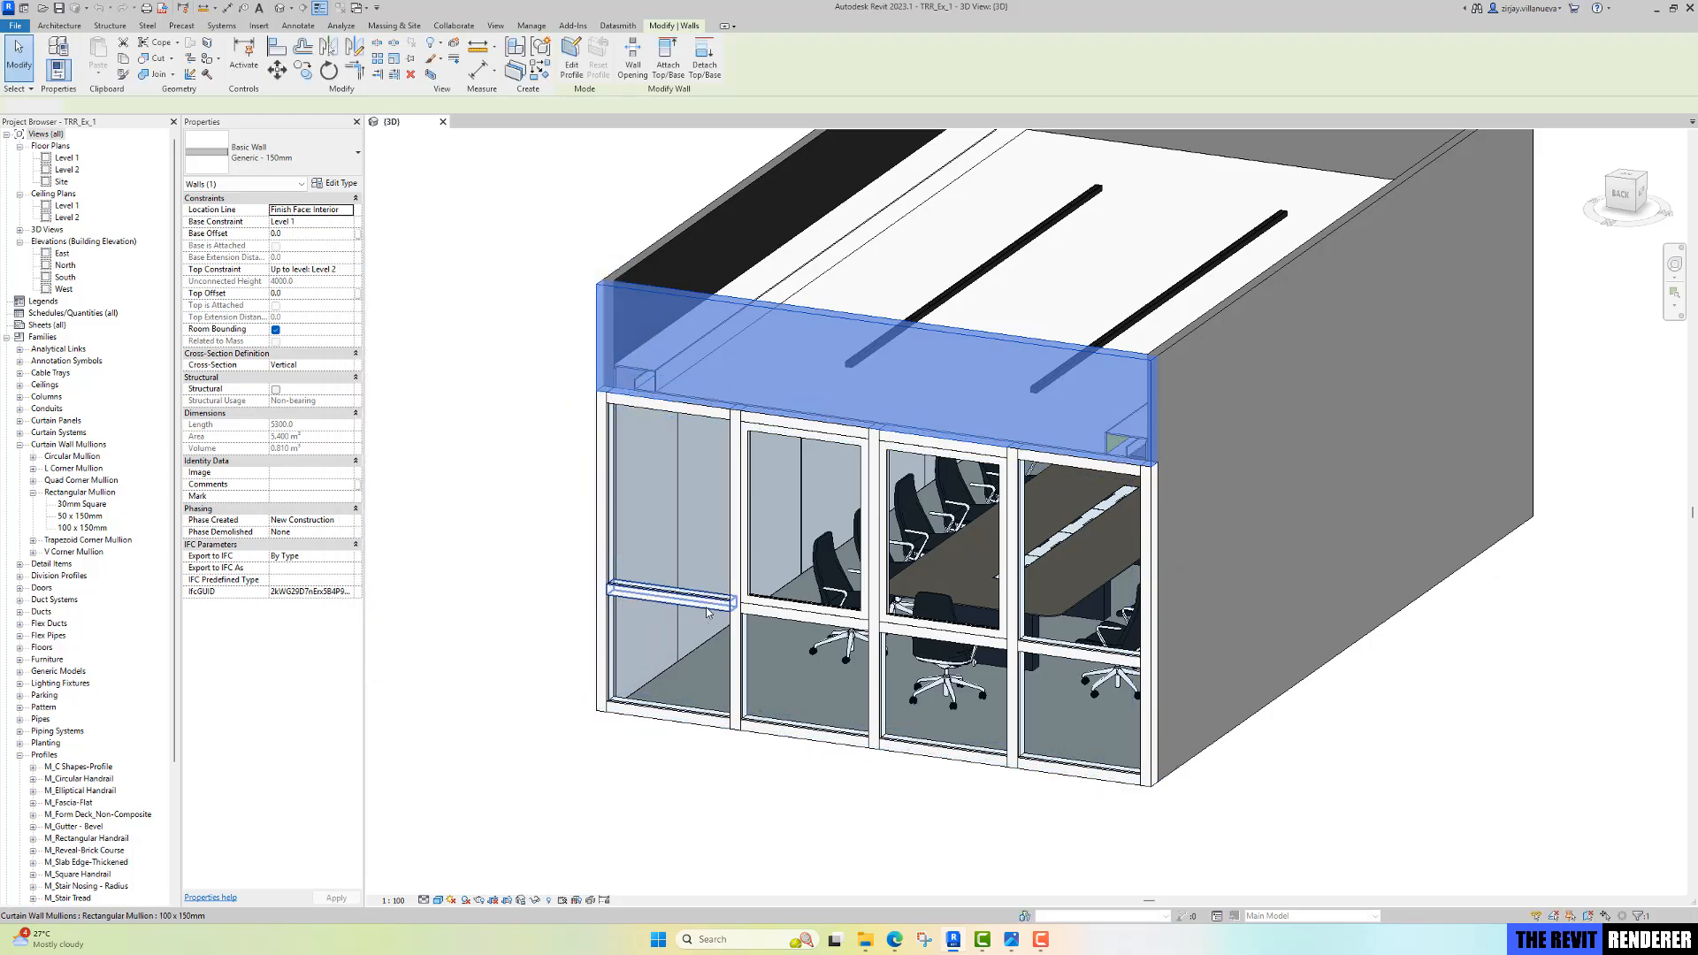
Step: Check the material in a curtain wall mullion's type properties, and view a meeting chair's upholstery and finish parameters
left_click(708, 610)
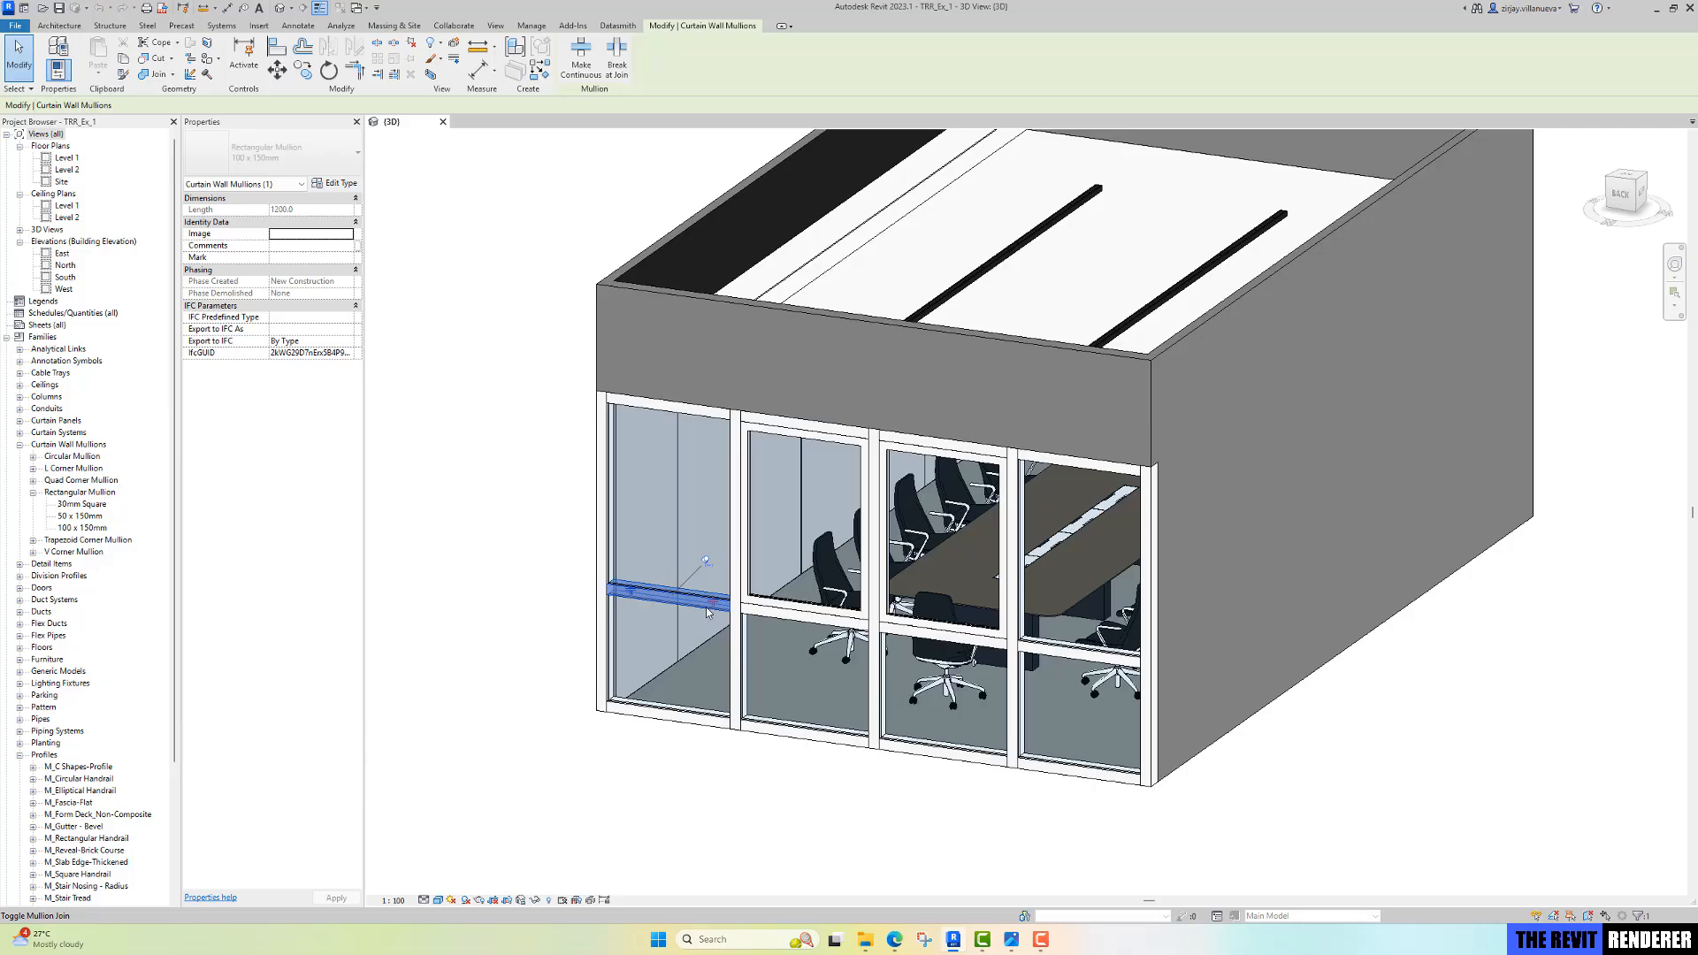
left_click(341, 184)
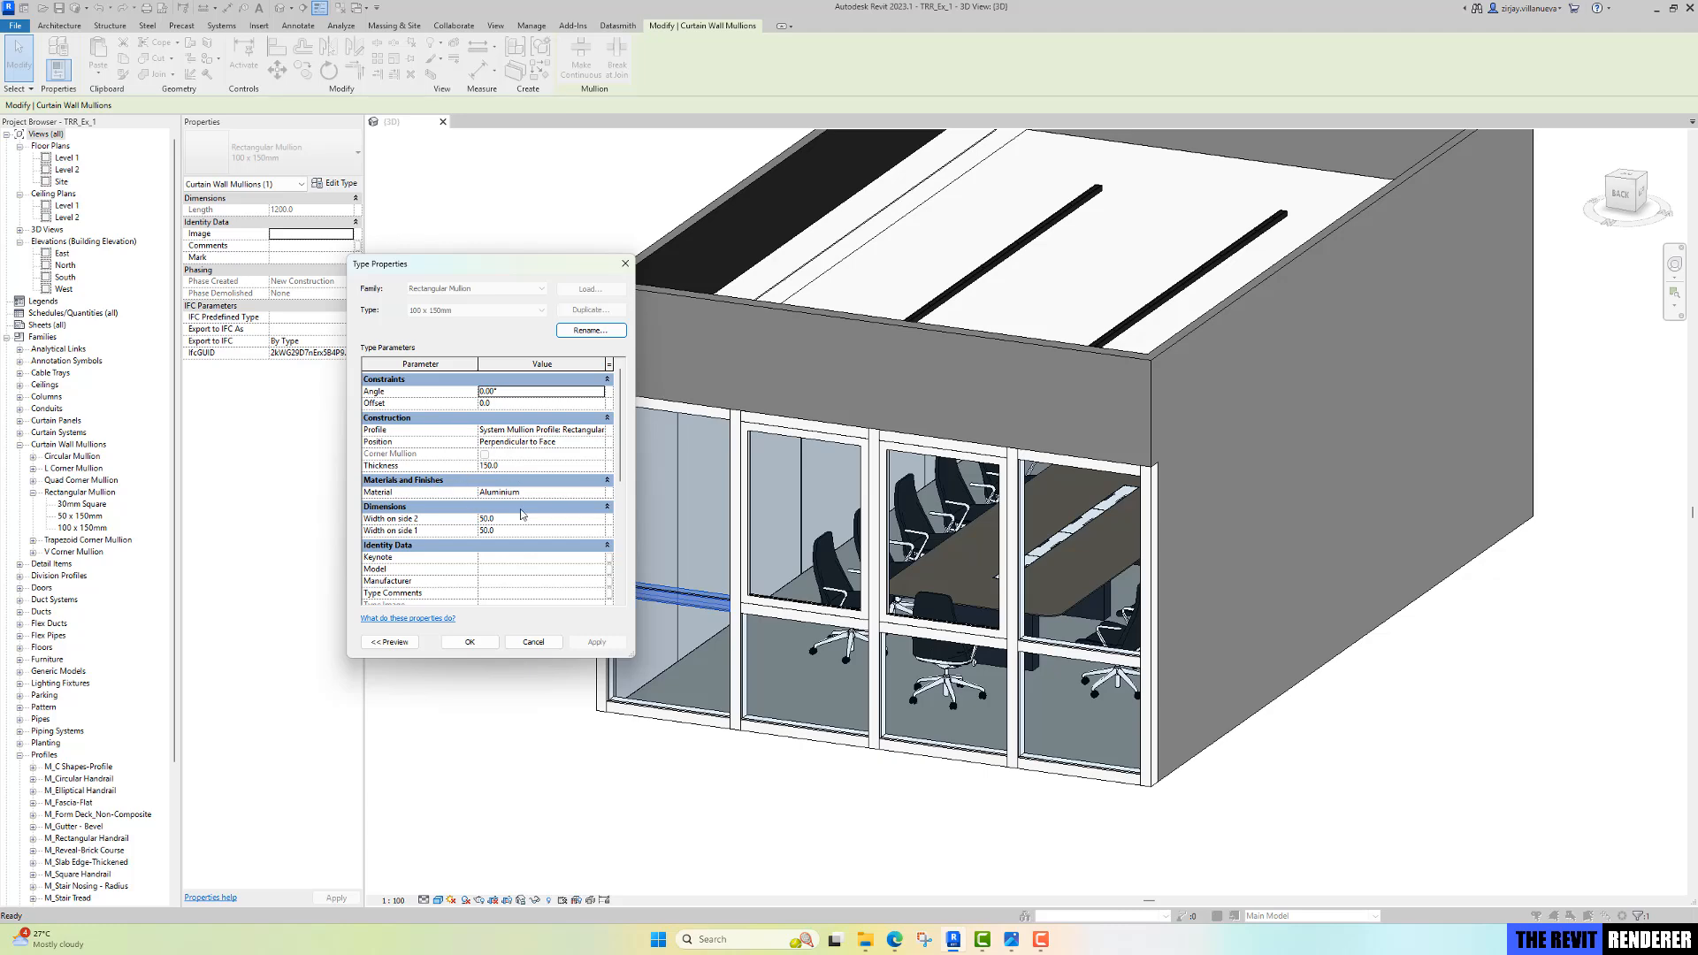
left_click(533, 642)
left_click(951, 668)
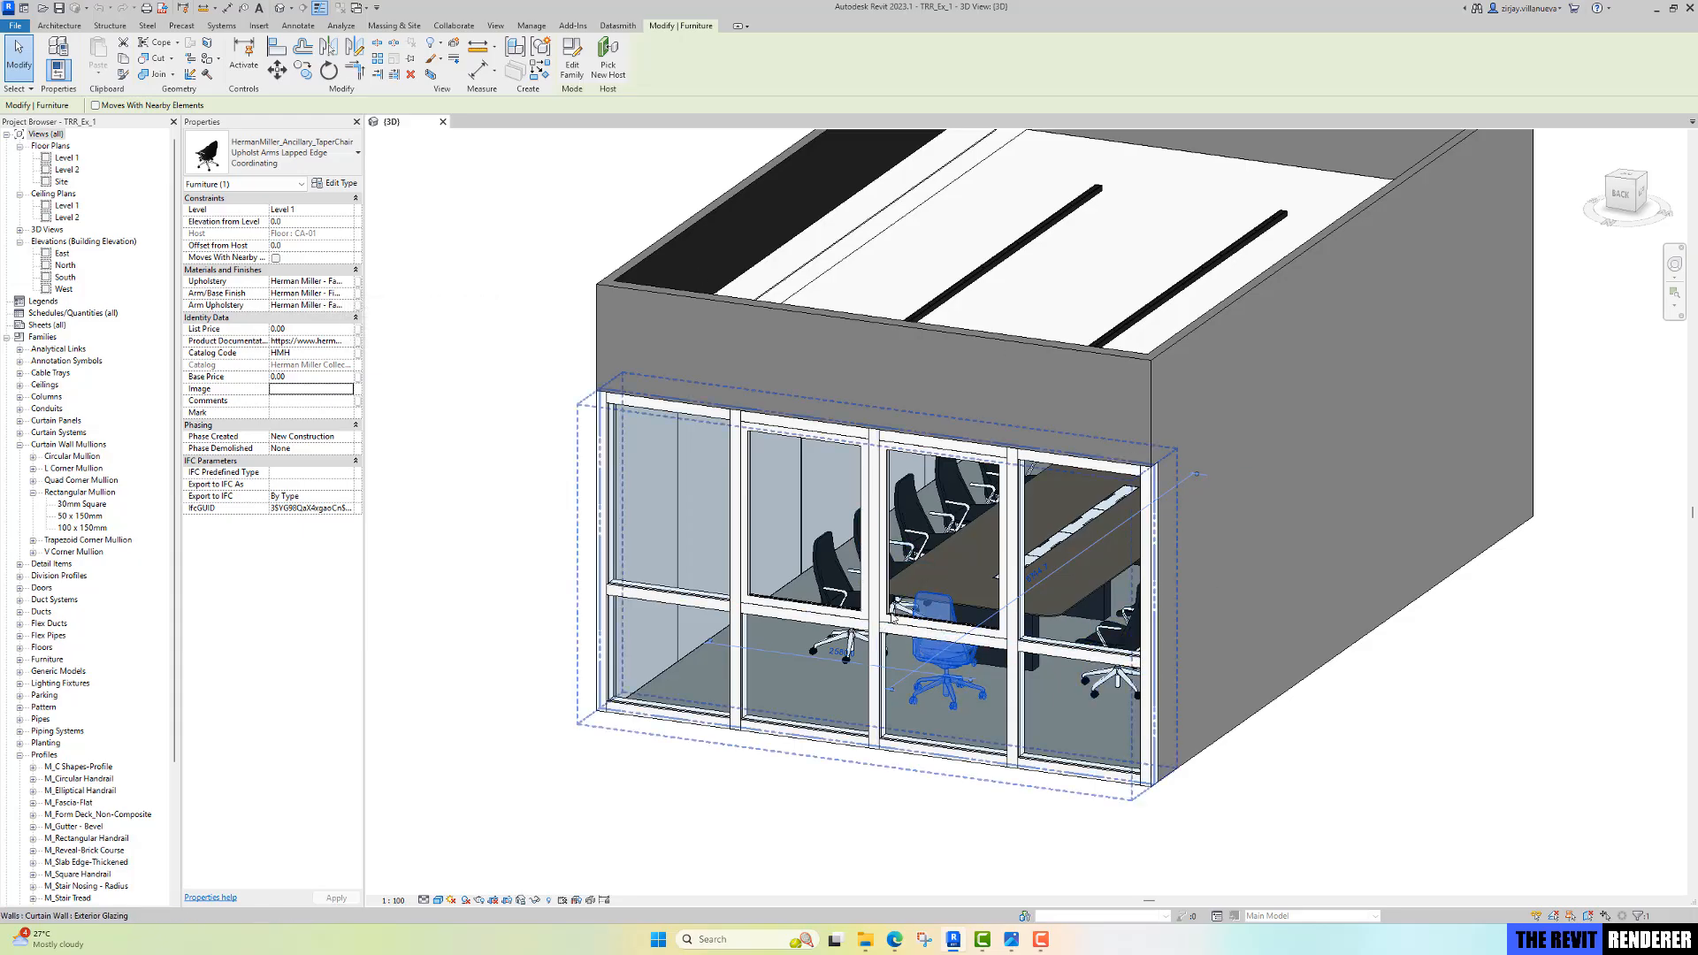
key("Escape")
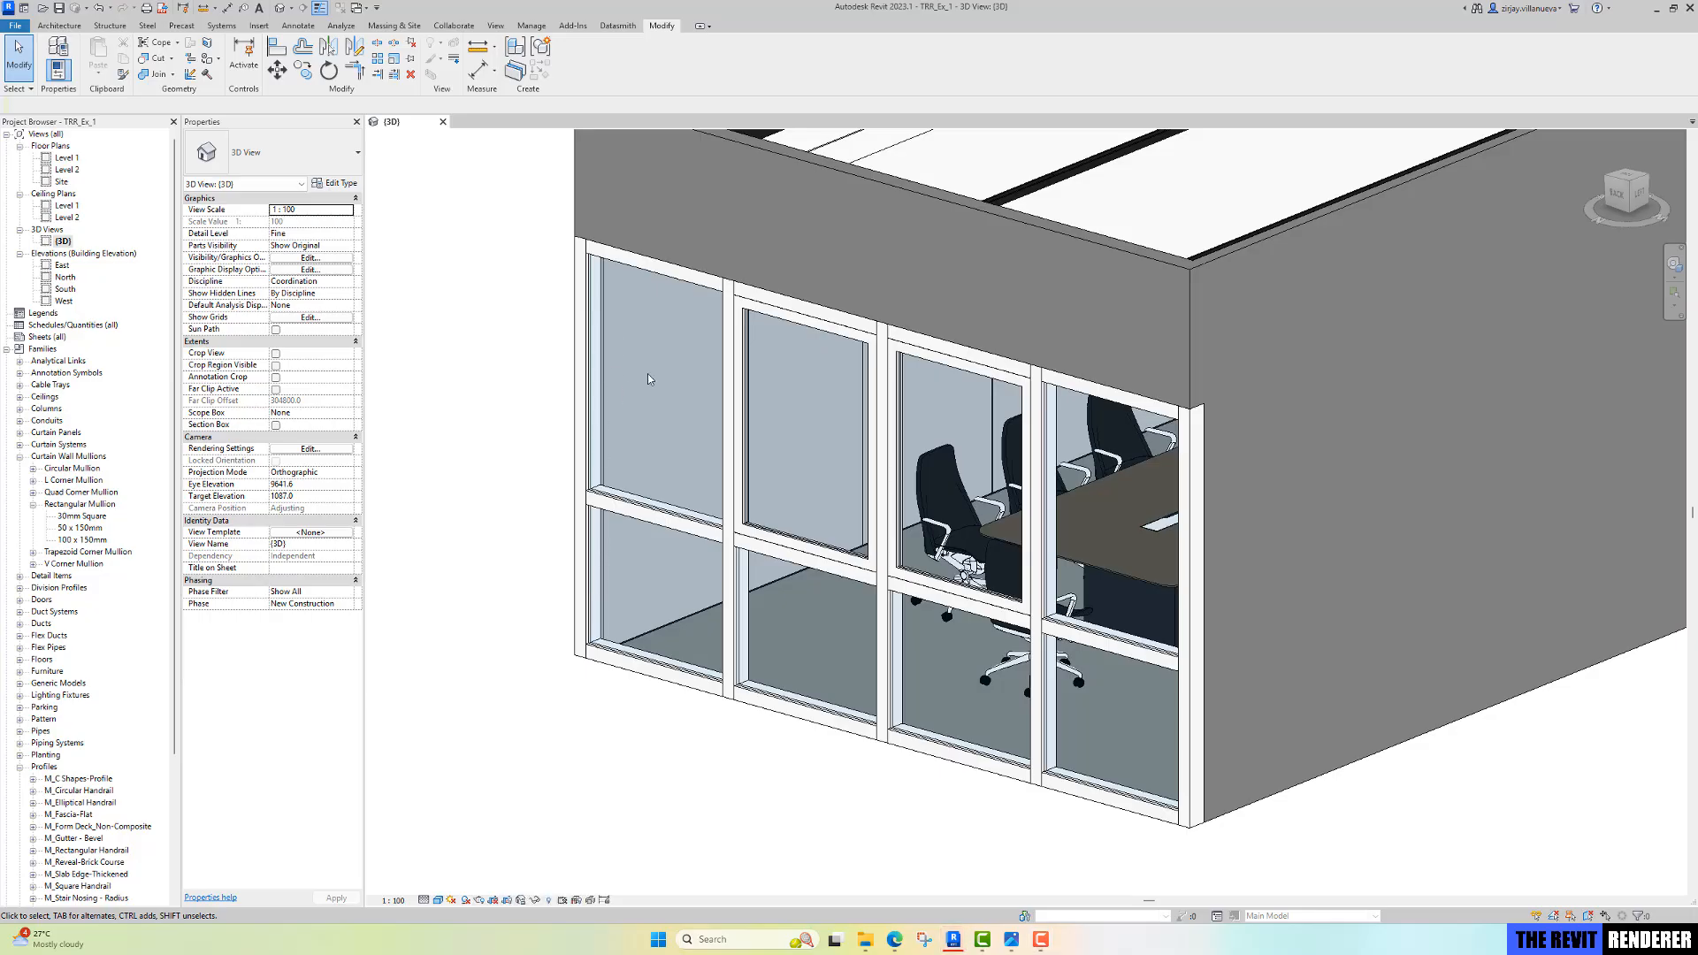
Step: View the type properties of the wall above the glazing, including its materials and finishes section
middle_click_drag(759, 346, 690, 428)
left_click(766, 303)
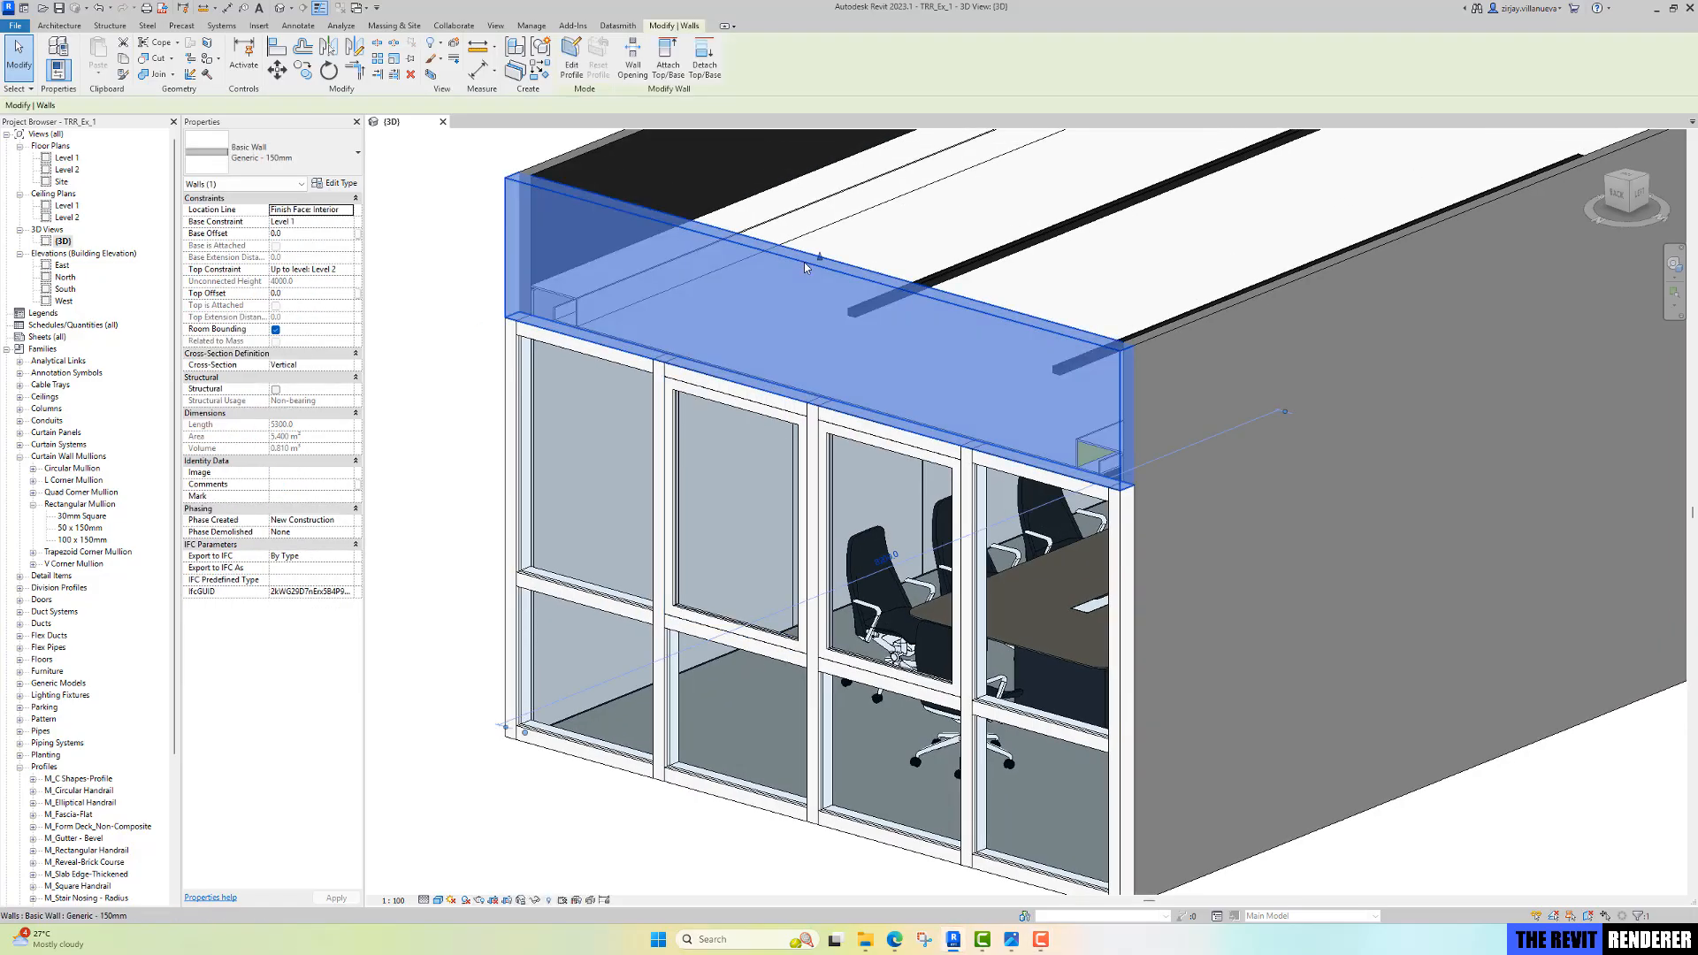
left_click(337, 185)
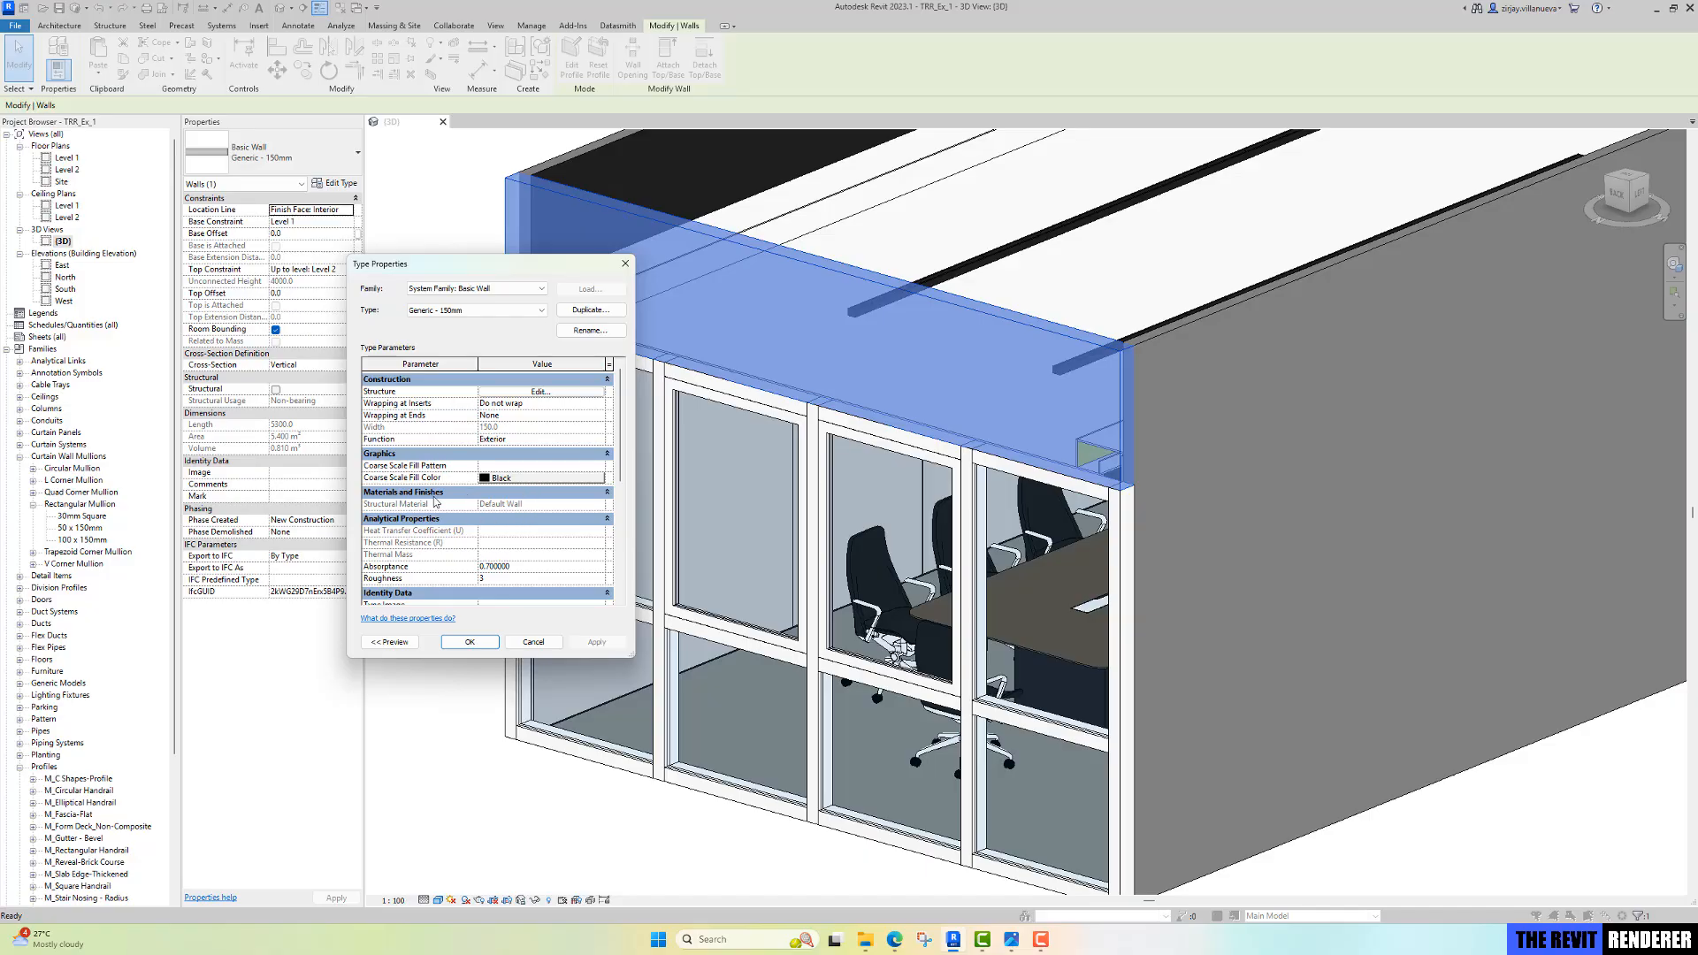
key("Escape")
key("Escape")
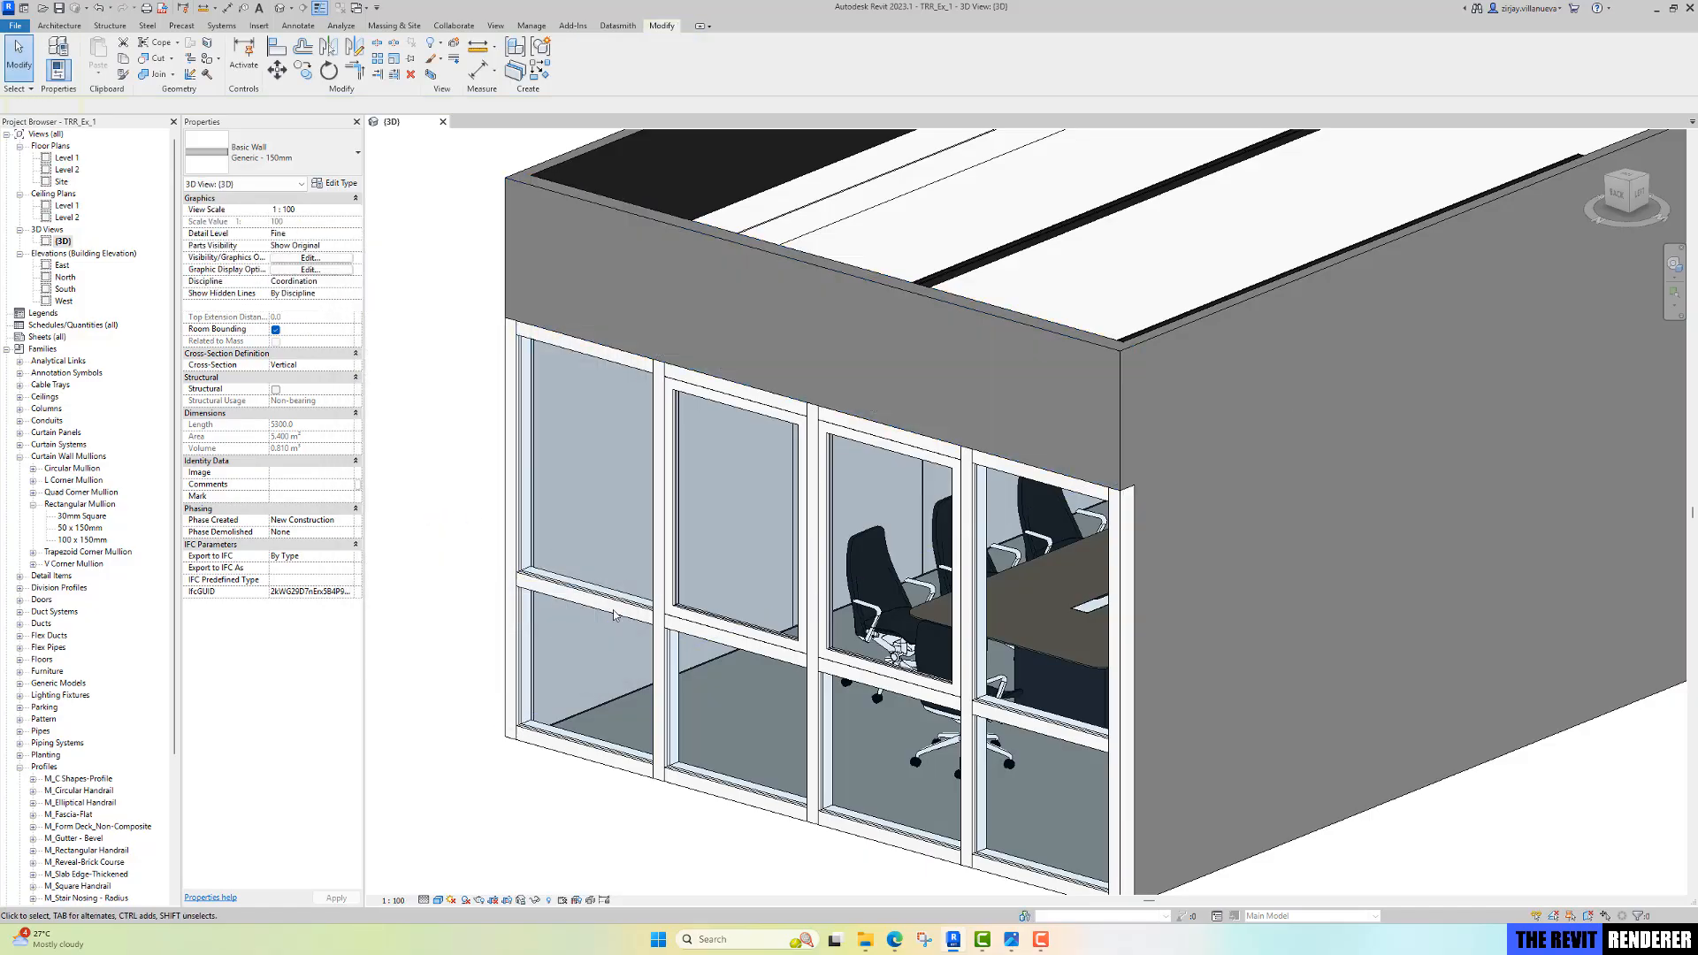
Step: Temporarily isolate the room's floor in the 3D view
scroll(1326, 381, "down", 2)
middle_click_drag(1424, 332, 1062, 402)
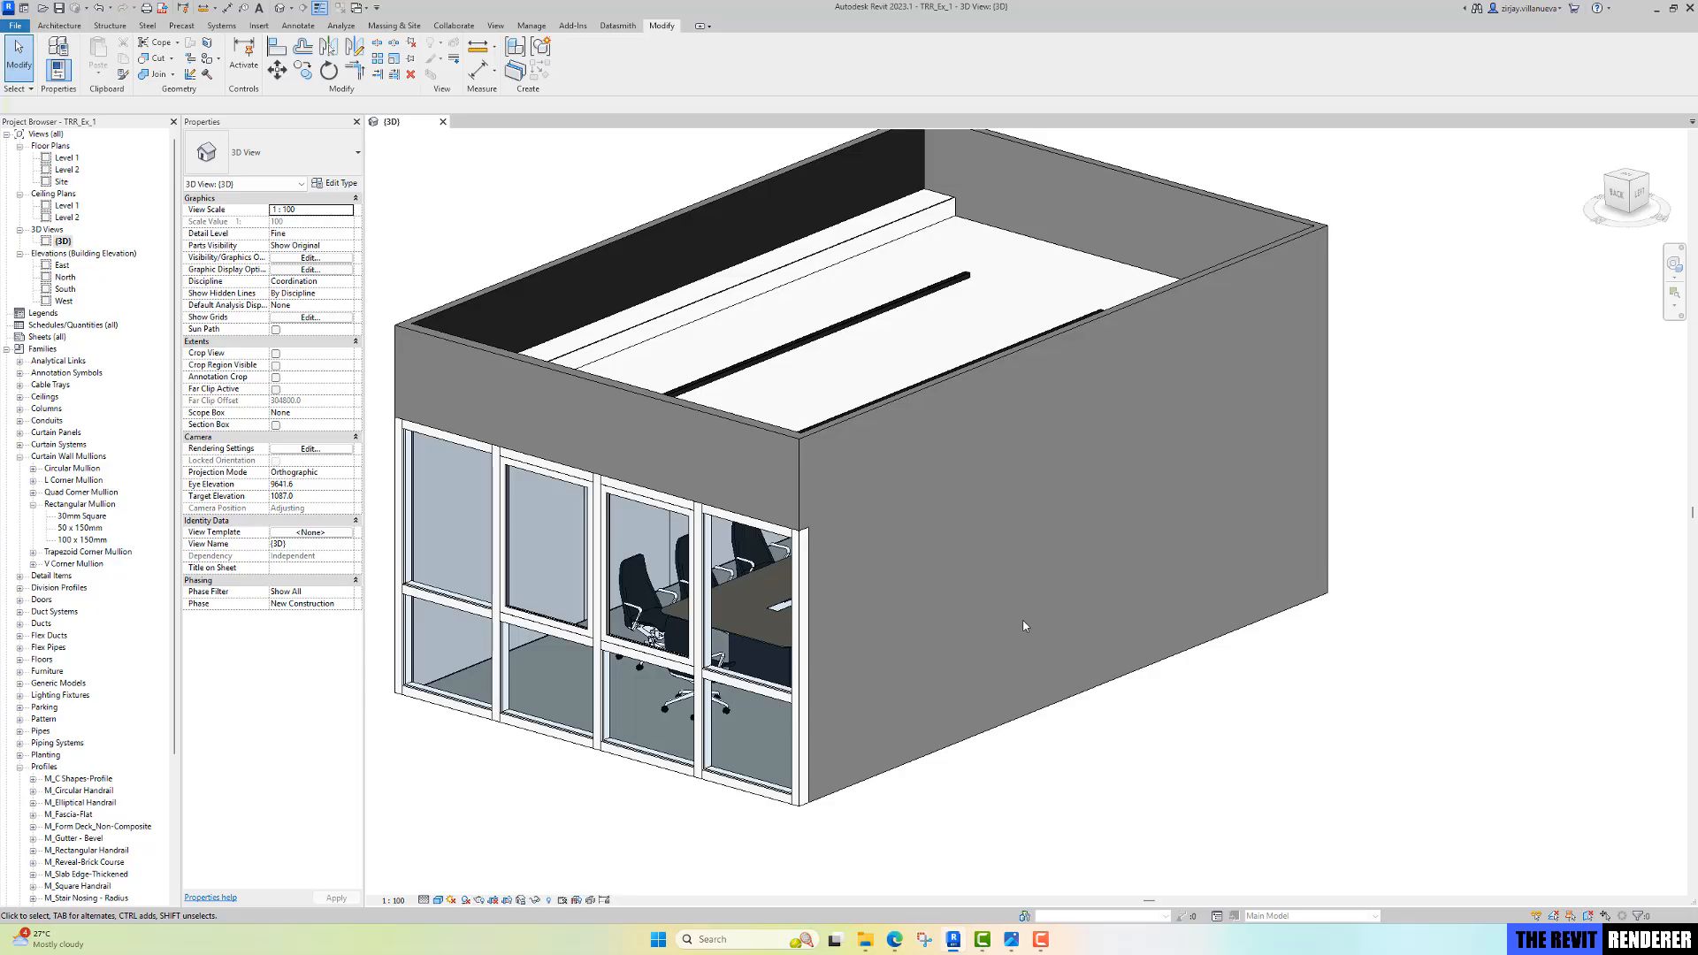
middle_click_drag(990, 603, 990, 621)
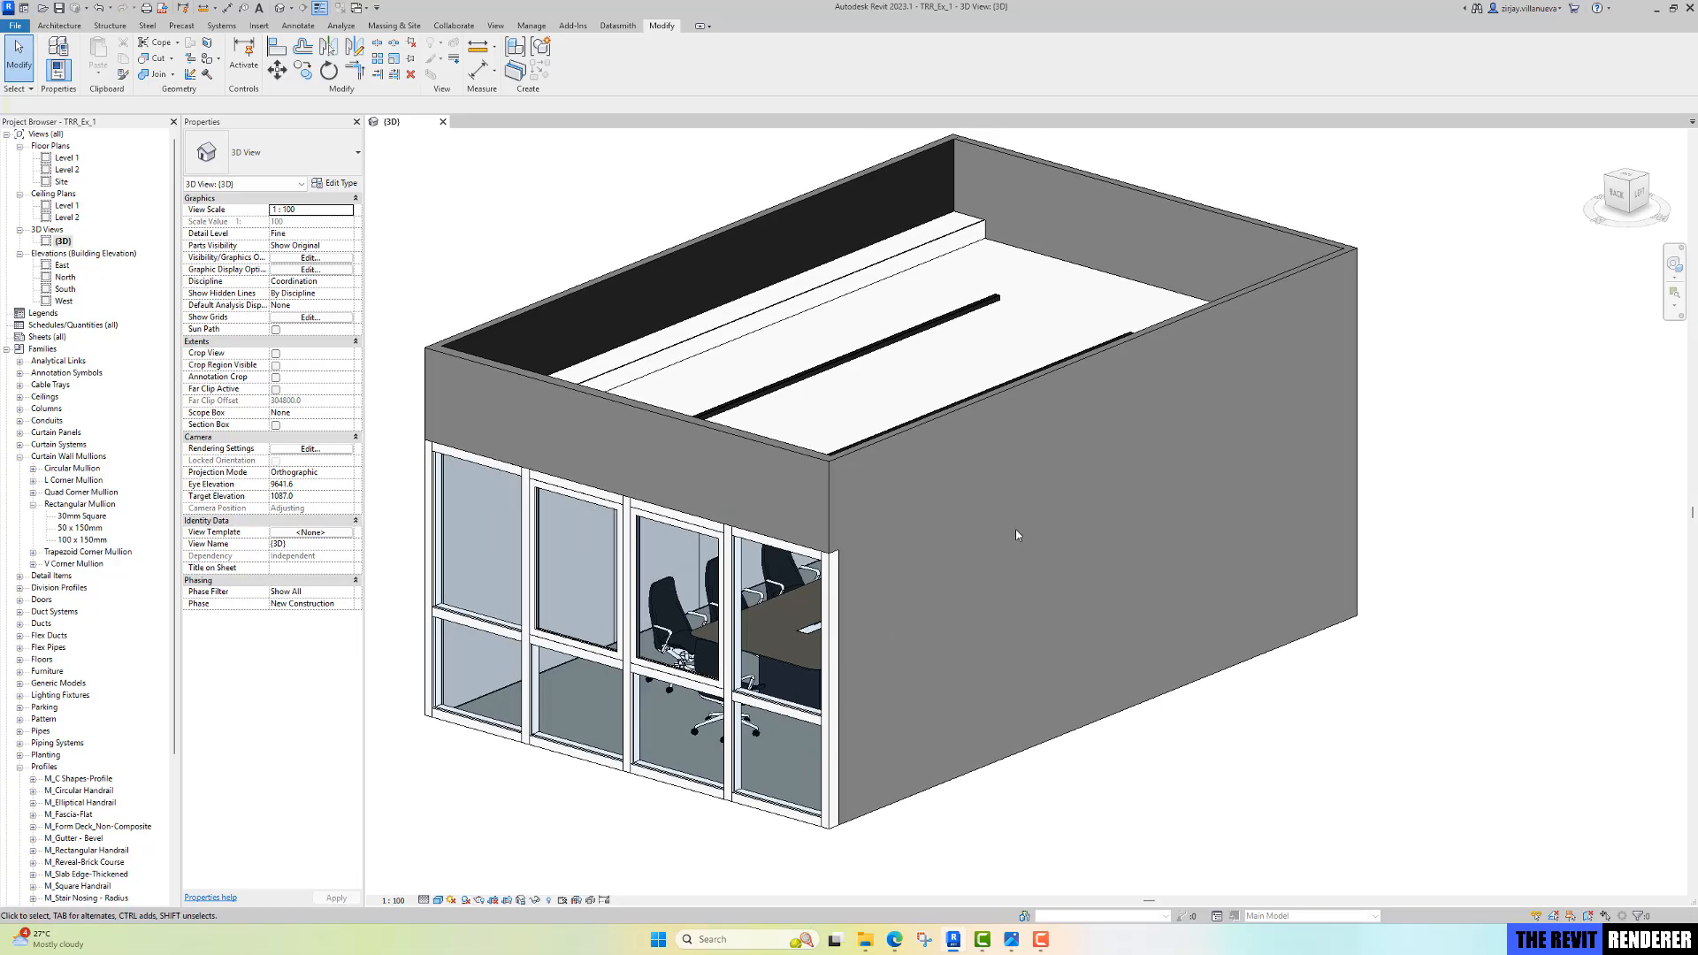
middle_click_drag(1075, 648, 1116, 623)
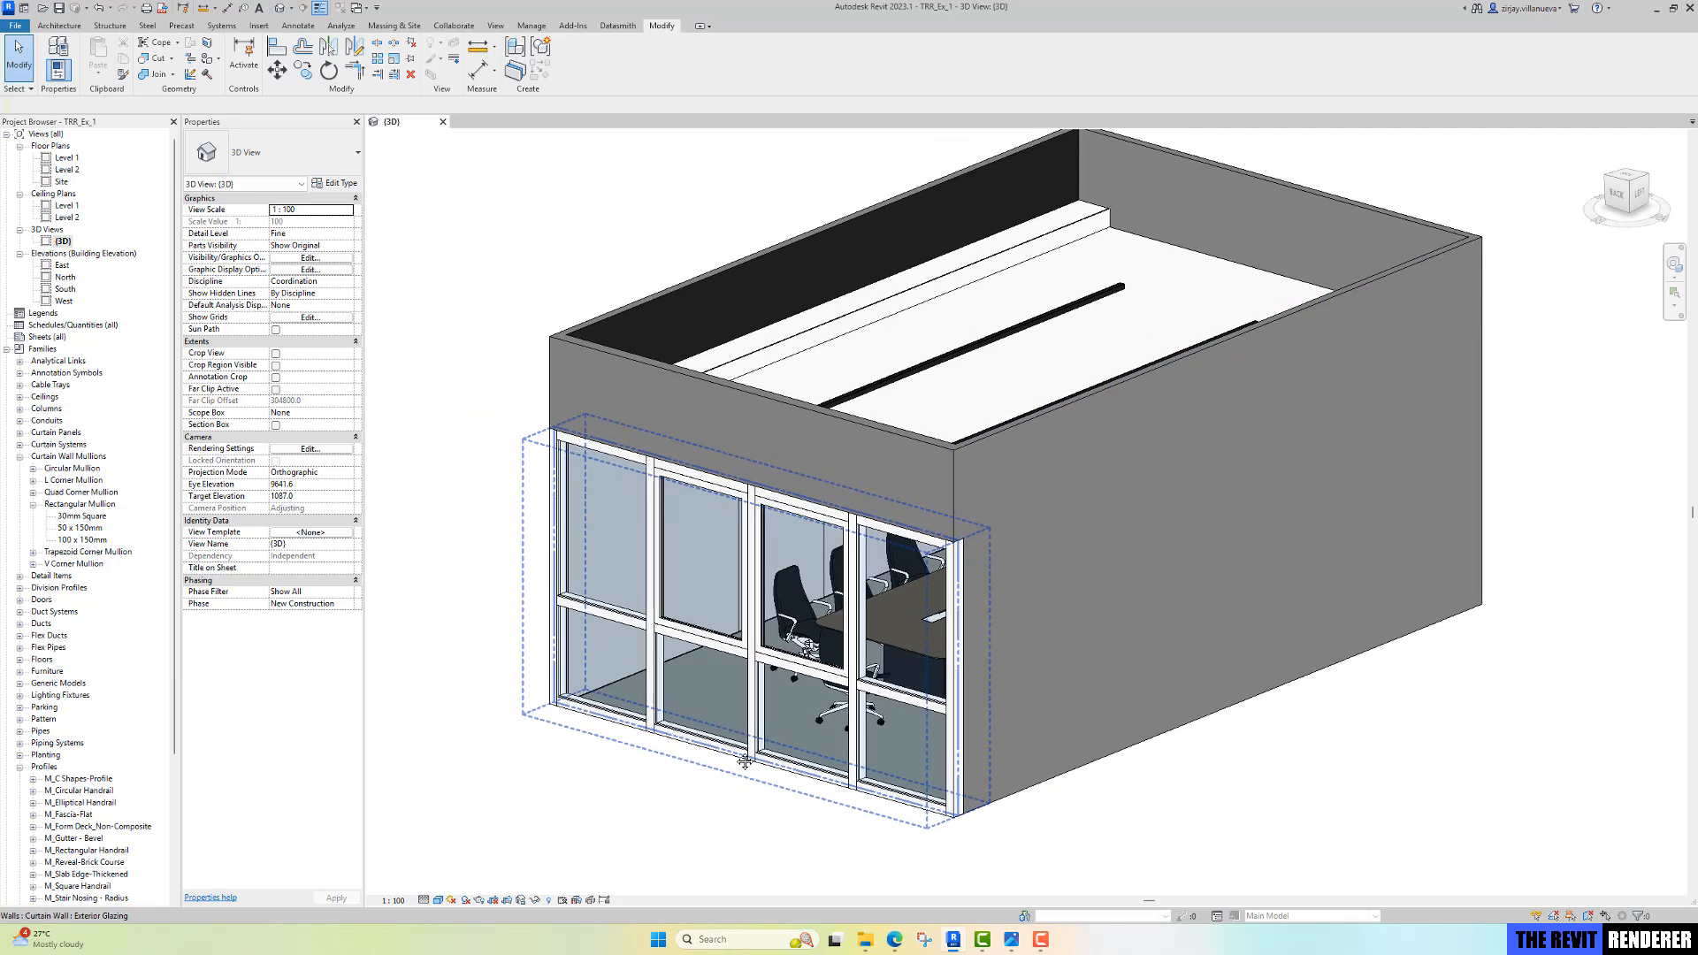
scroll(630, 679, "up", 2)
left_click(632, 671)
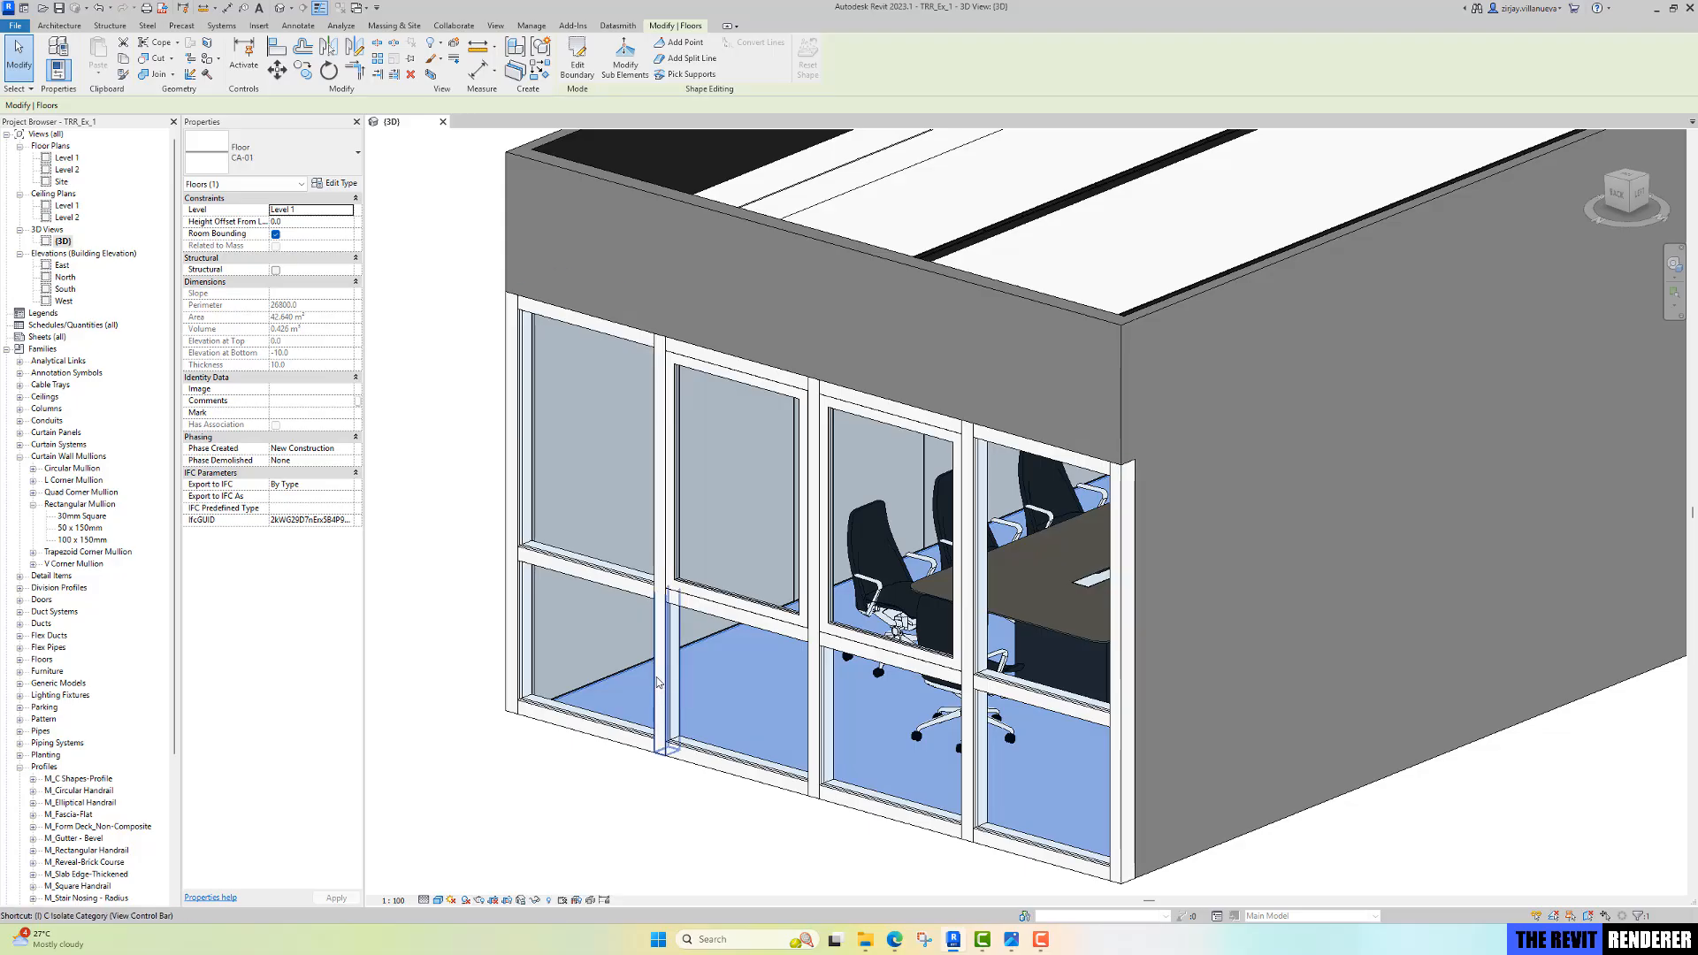
key("h")
key("i")
left_click(634, 566)
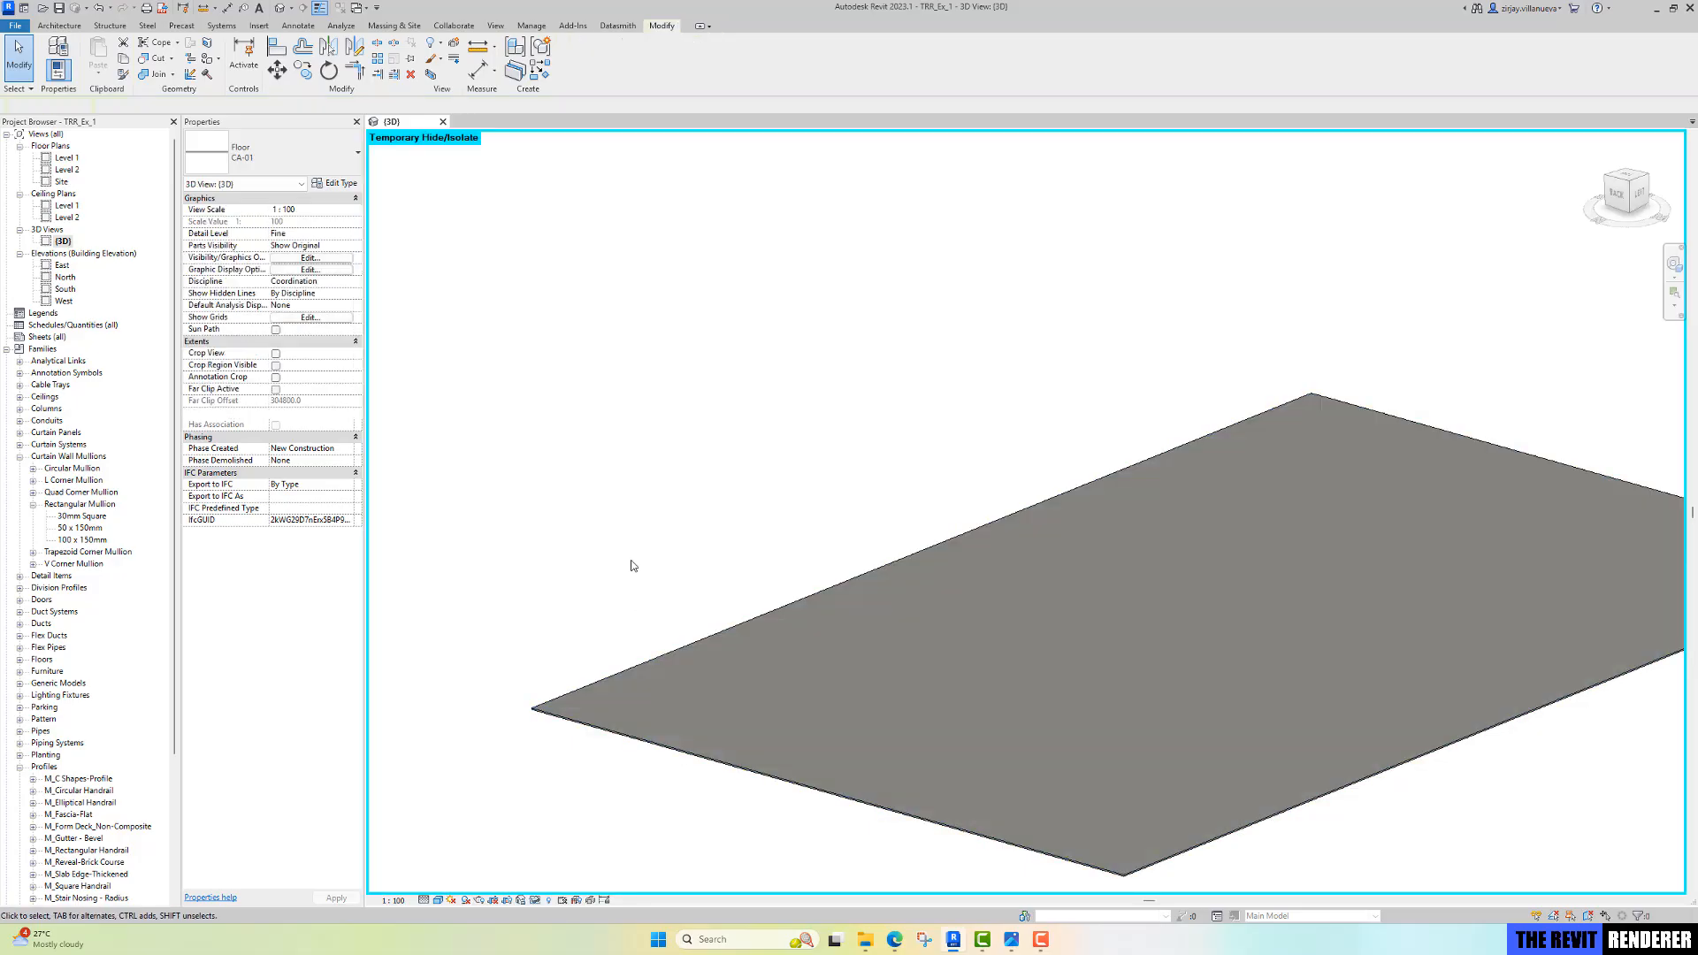
Step: Set the 3D view to the Realistic visual style and inspect the isolated floor's pattern up close
left_click(439, 901)
left_click(461, 885)
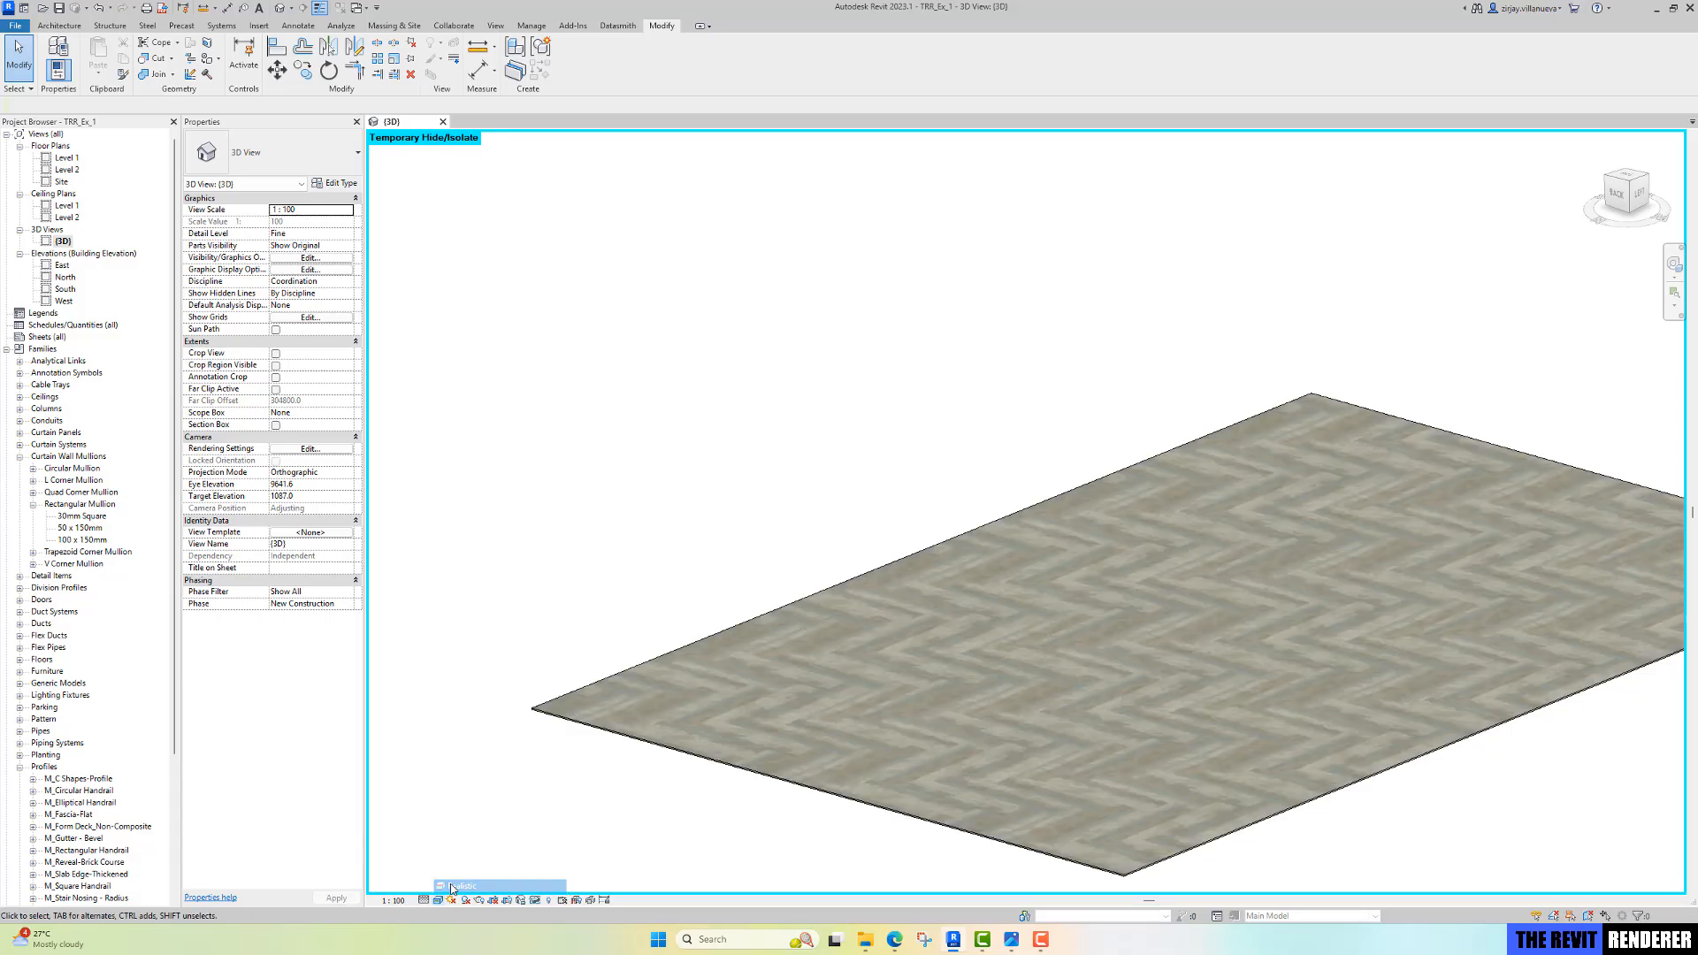
middle_click_drag(1500, 658, 990, 672, "shift")
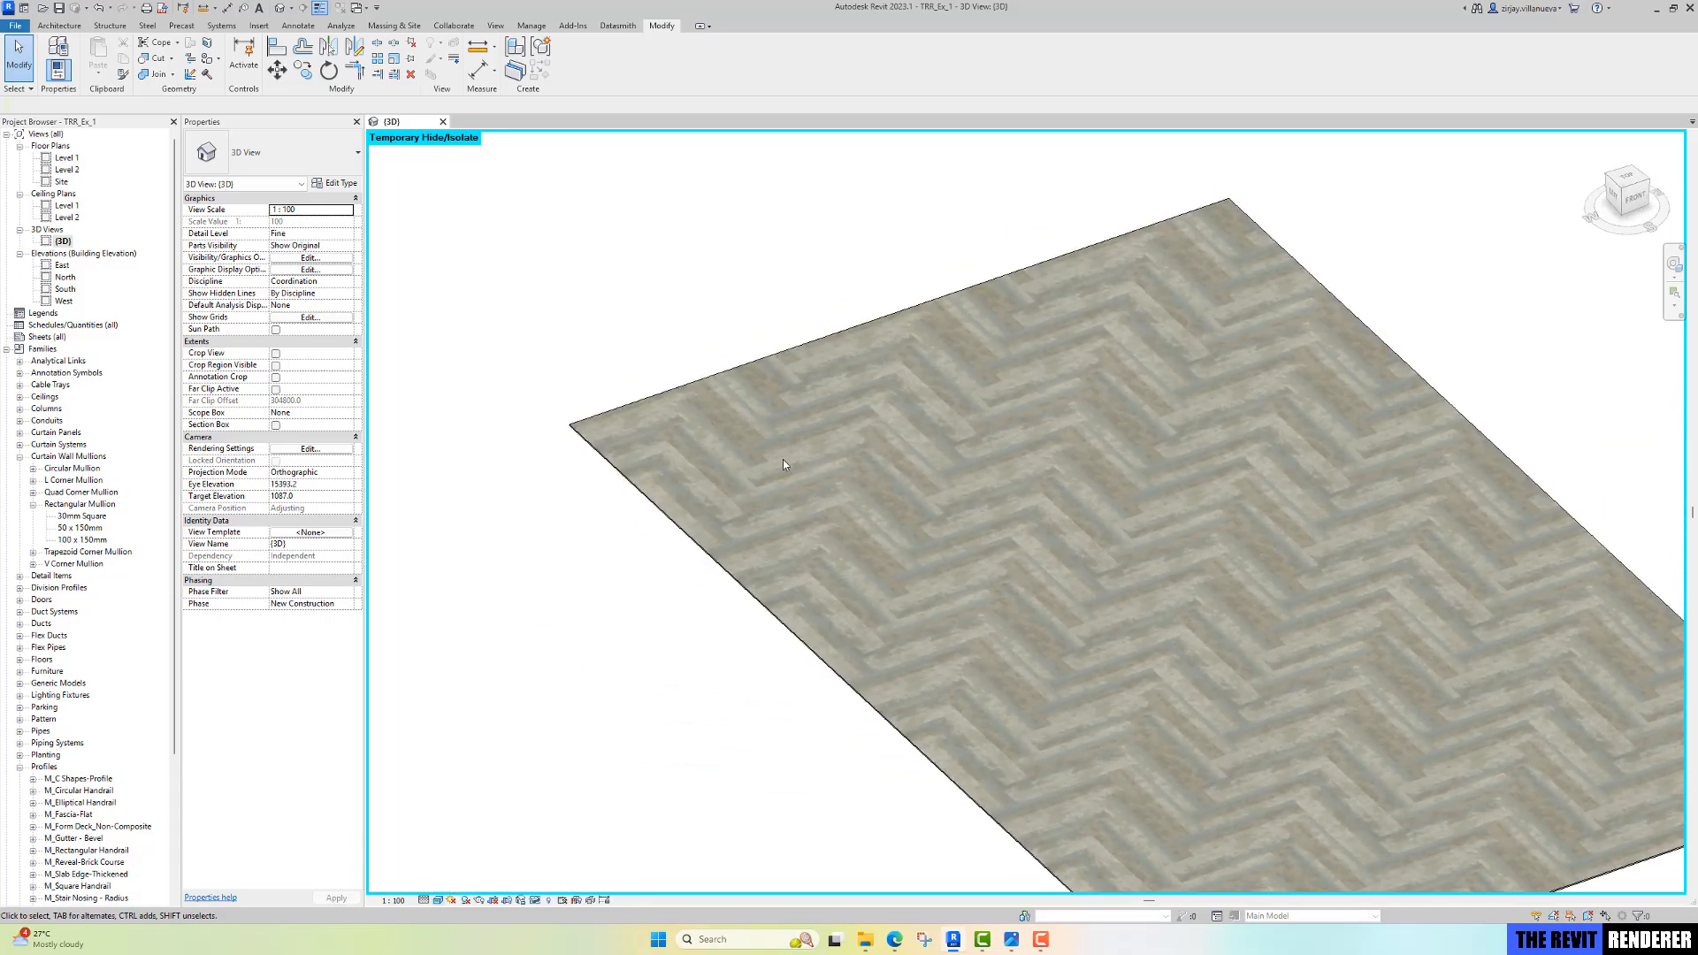
scroll(865, 508, "up", 2)
middle_click_drag(867, 511, 816, 546)
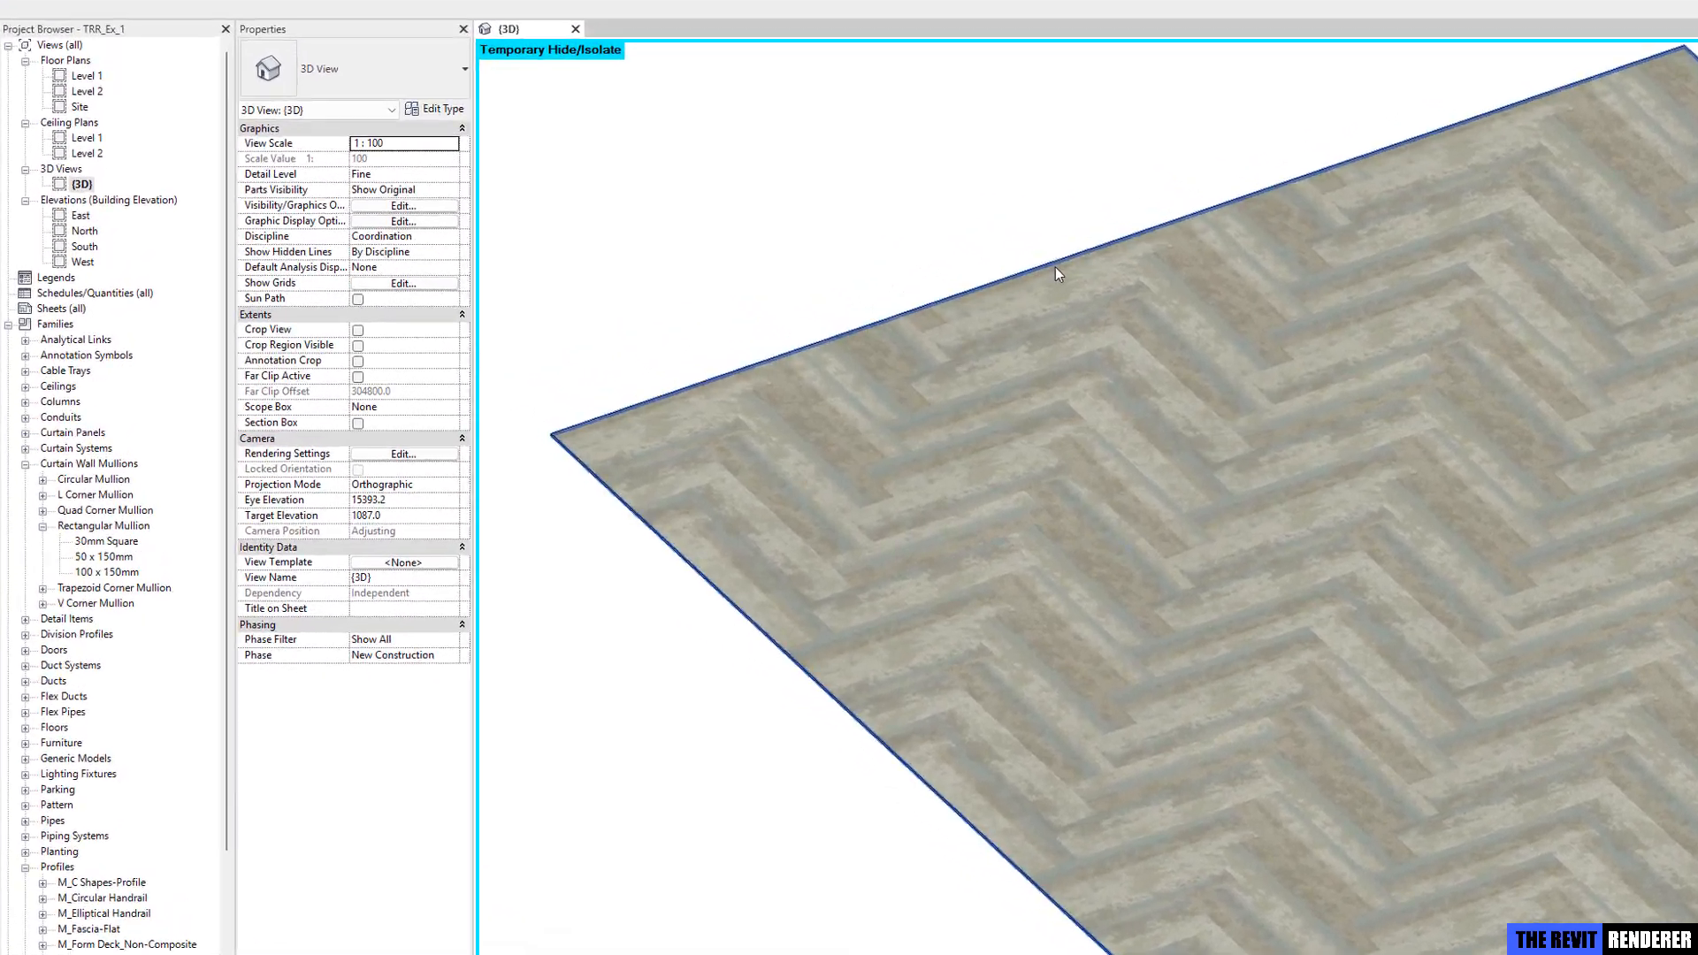
Step: Open the CA-01 material of the floor's structure layer to examine its appearance settings
left_click(808, 302)
left_click(491, 67)
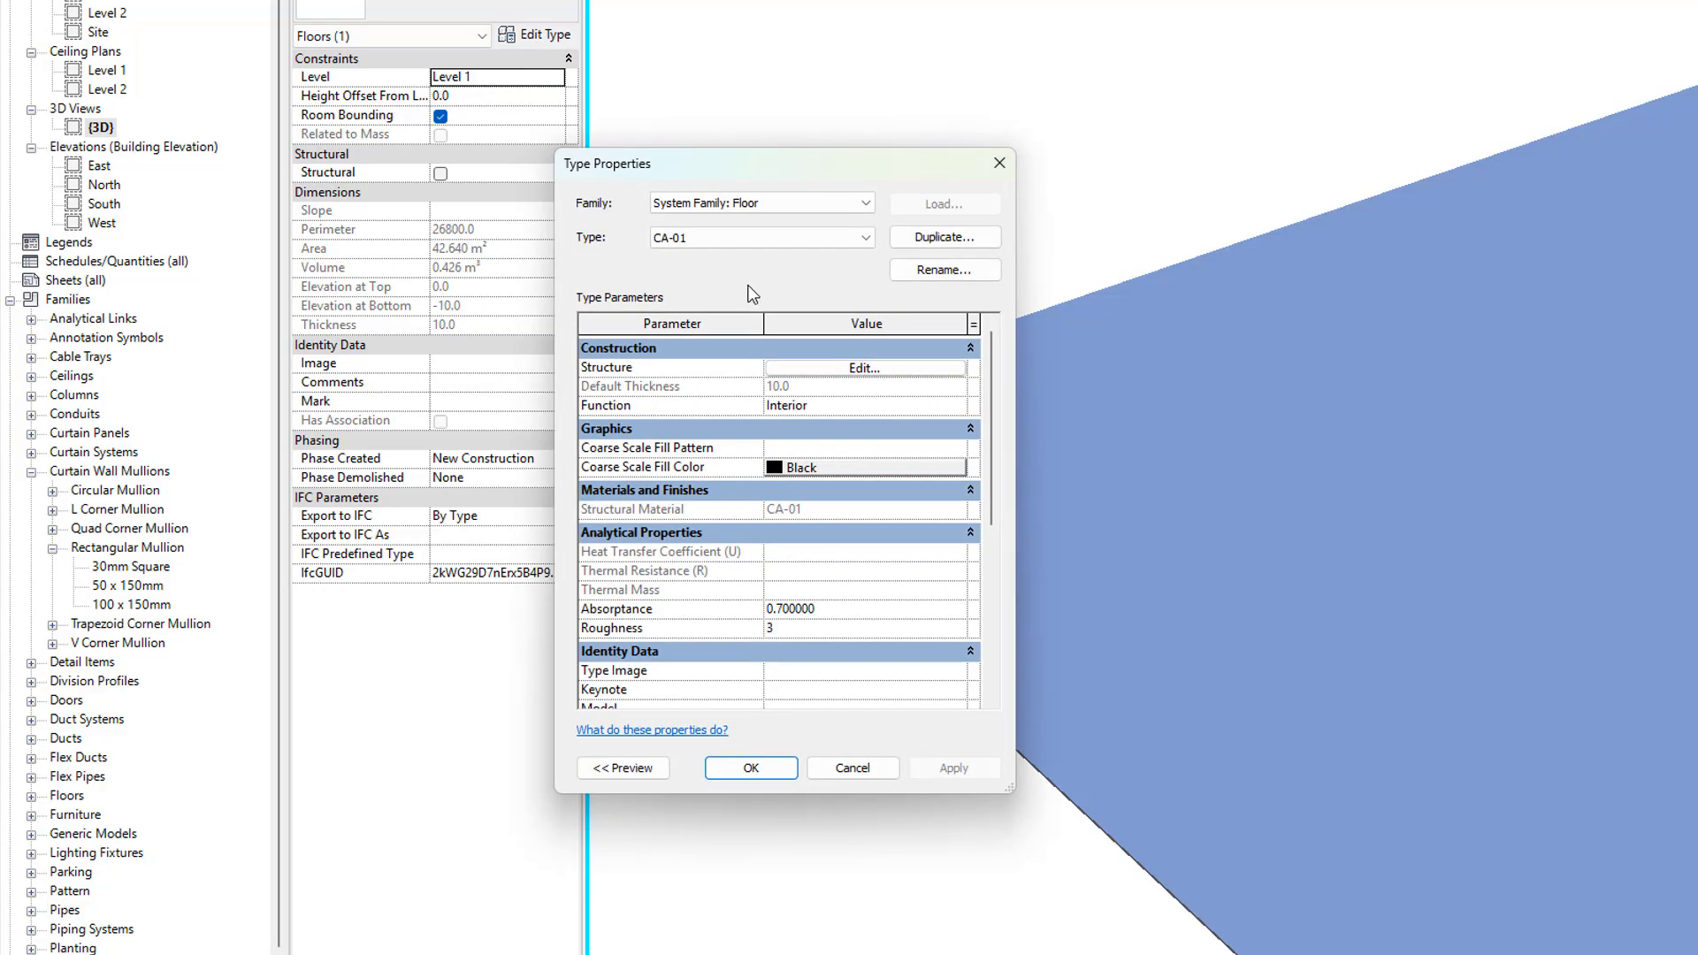
left_click(819, 366)
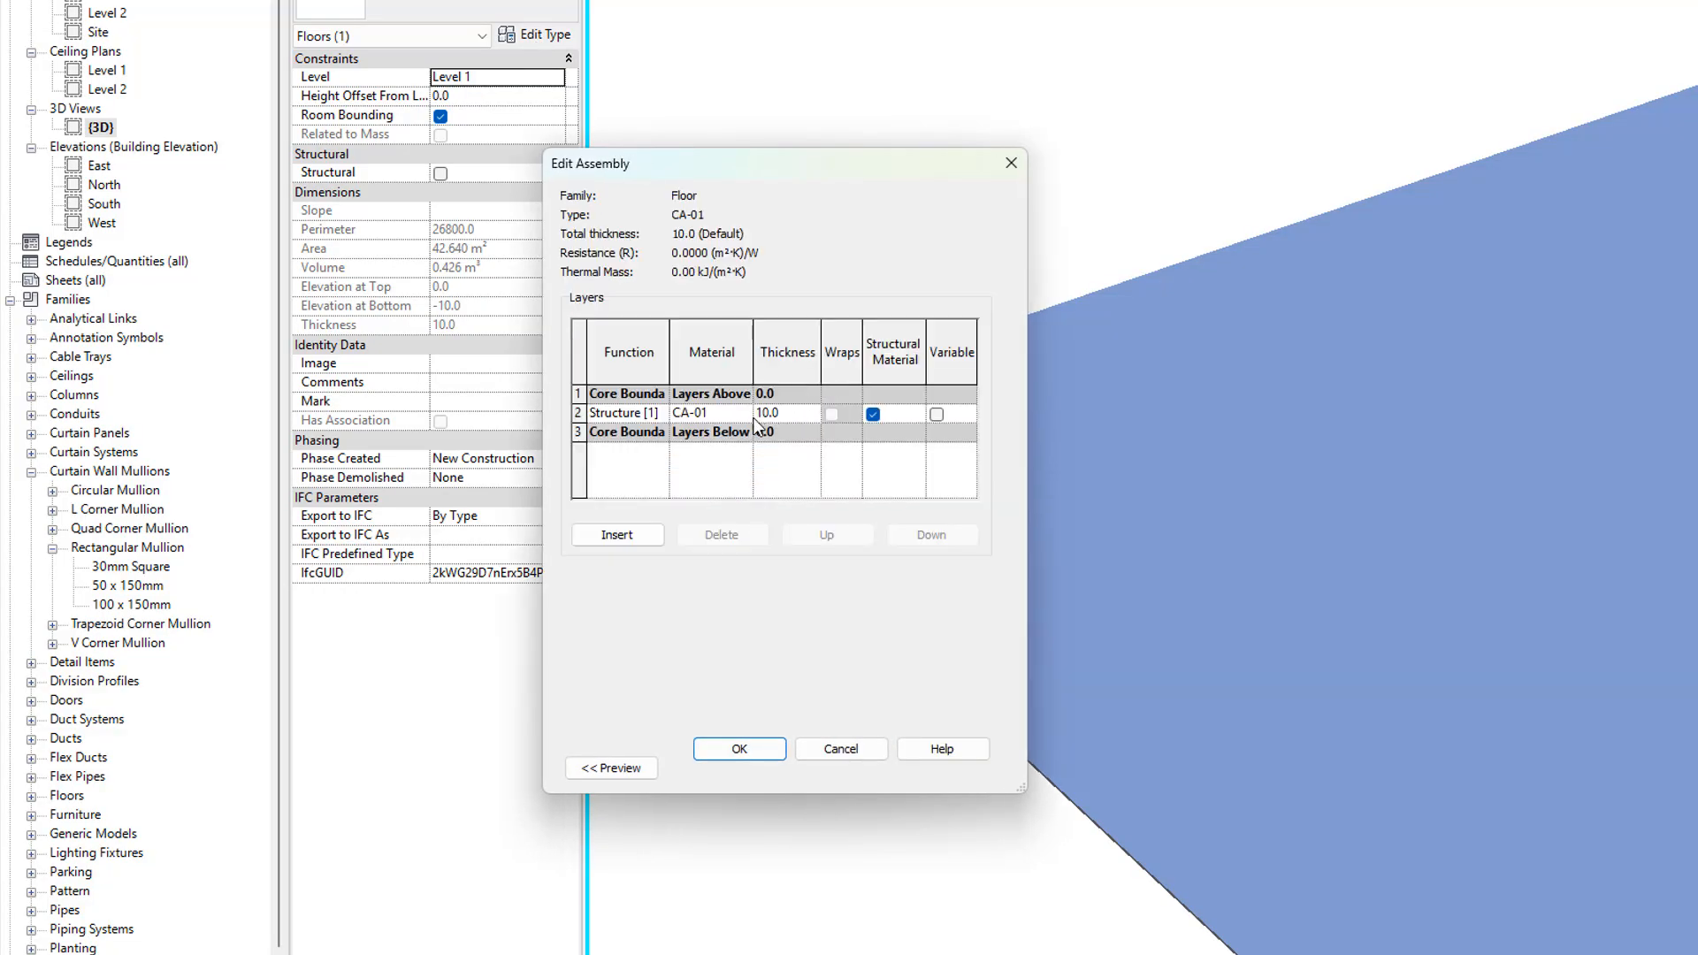
left_click(745, 413)
left_click(745, 413)
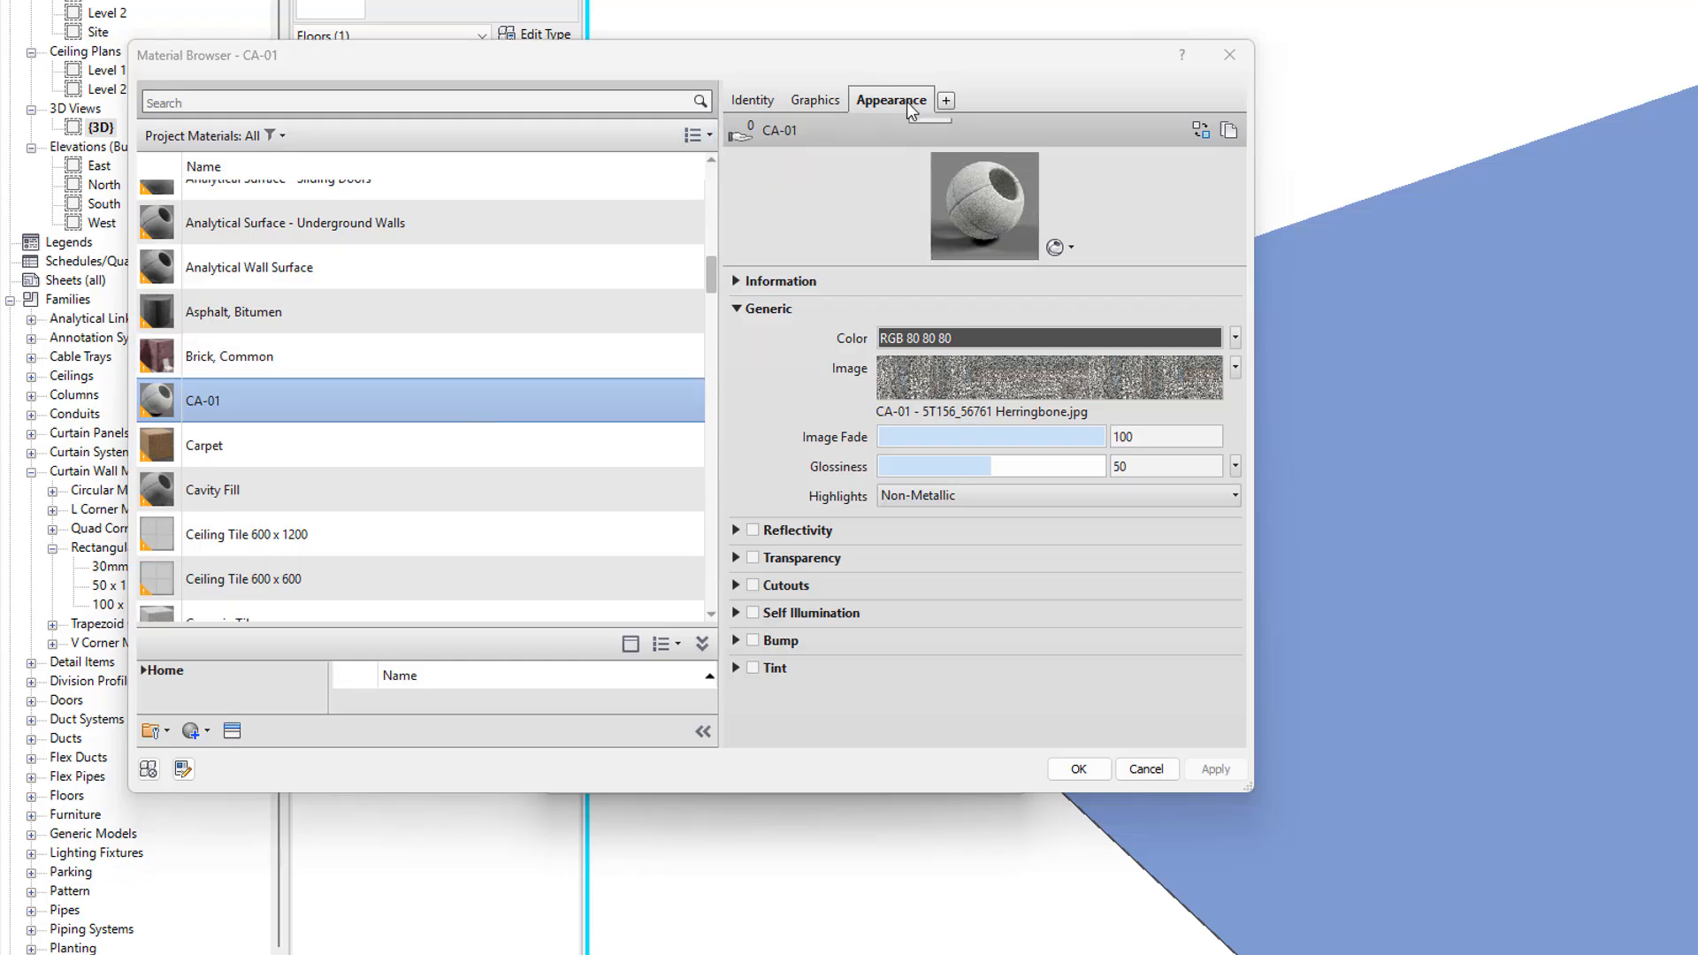
Step: Examine the sample size and transform settings of CA-01's herringbone image, and close the material and assembly settings
left_click(936, 370)
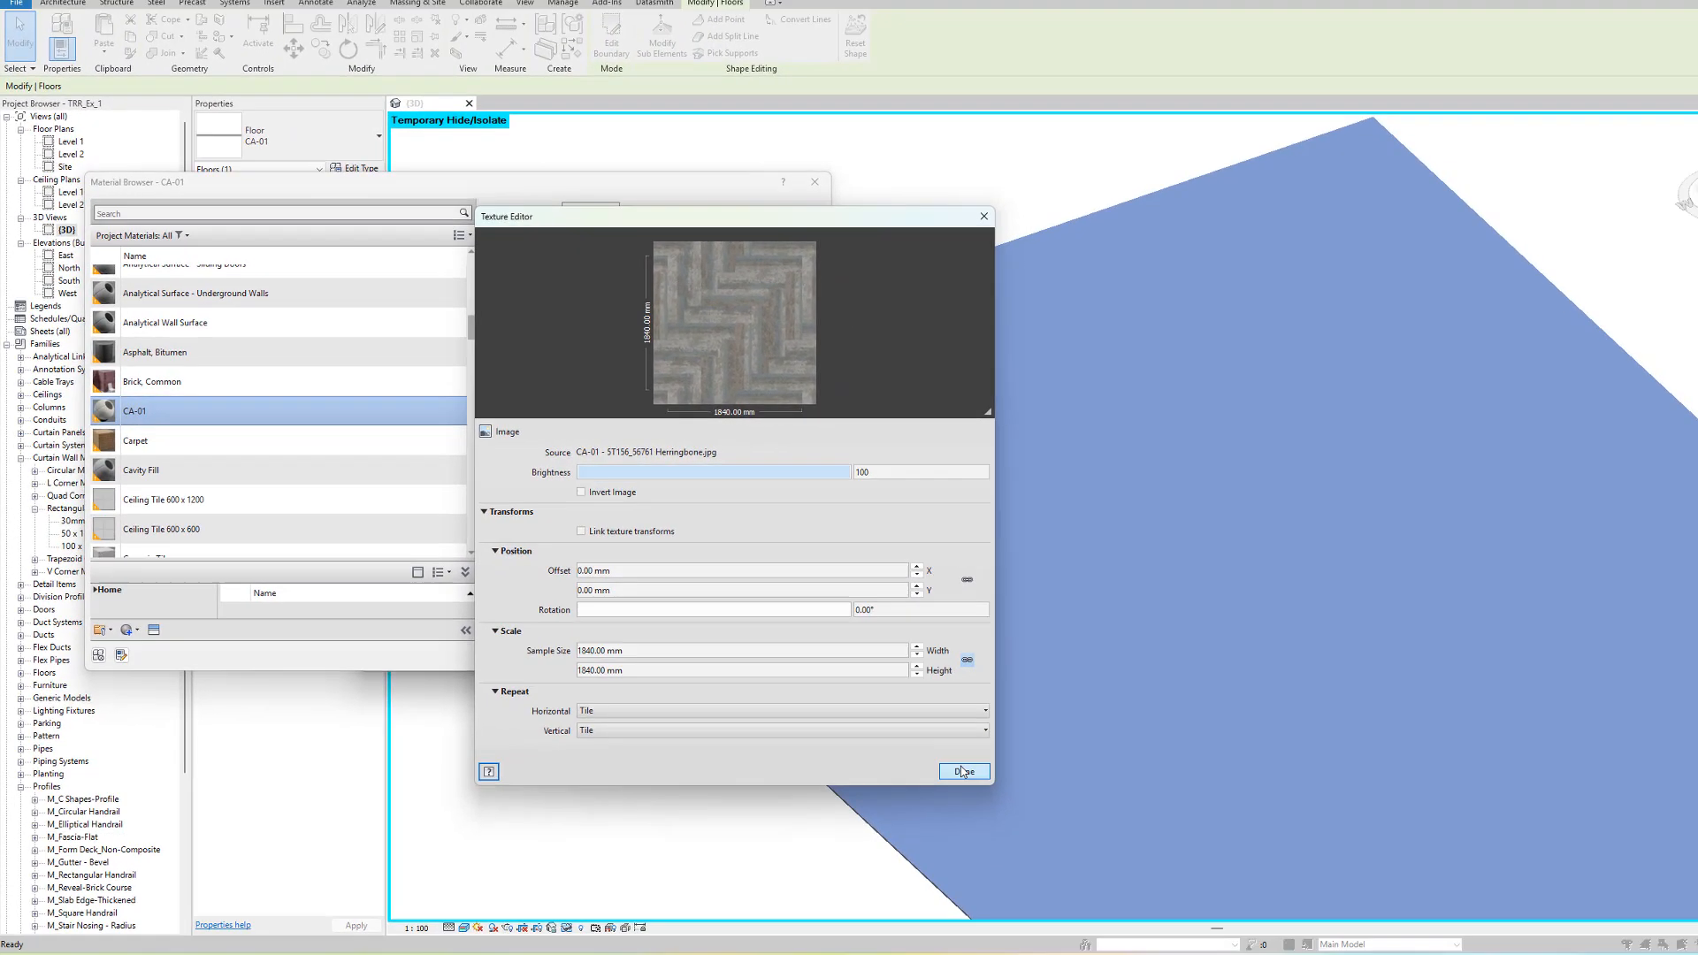
left_click(1240, 869)
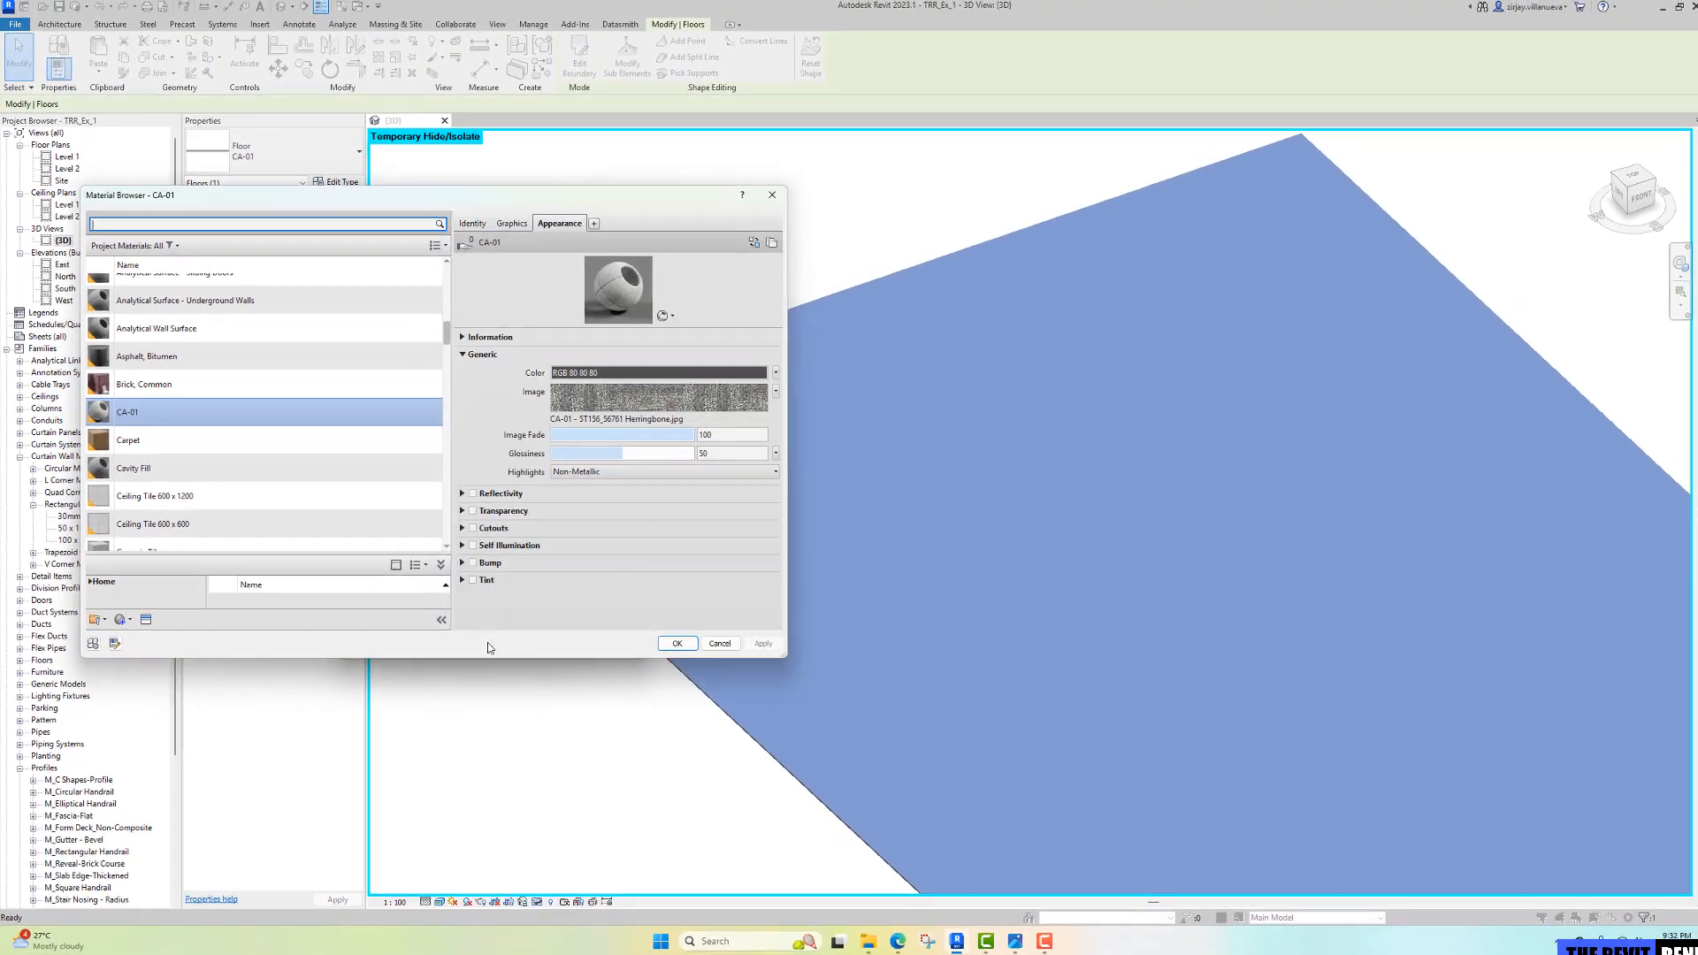
left_click(671, 642)
left_click(462, 629)
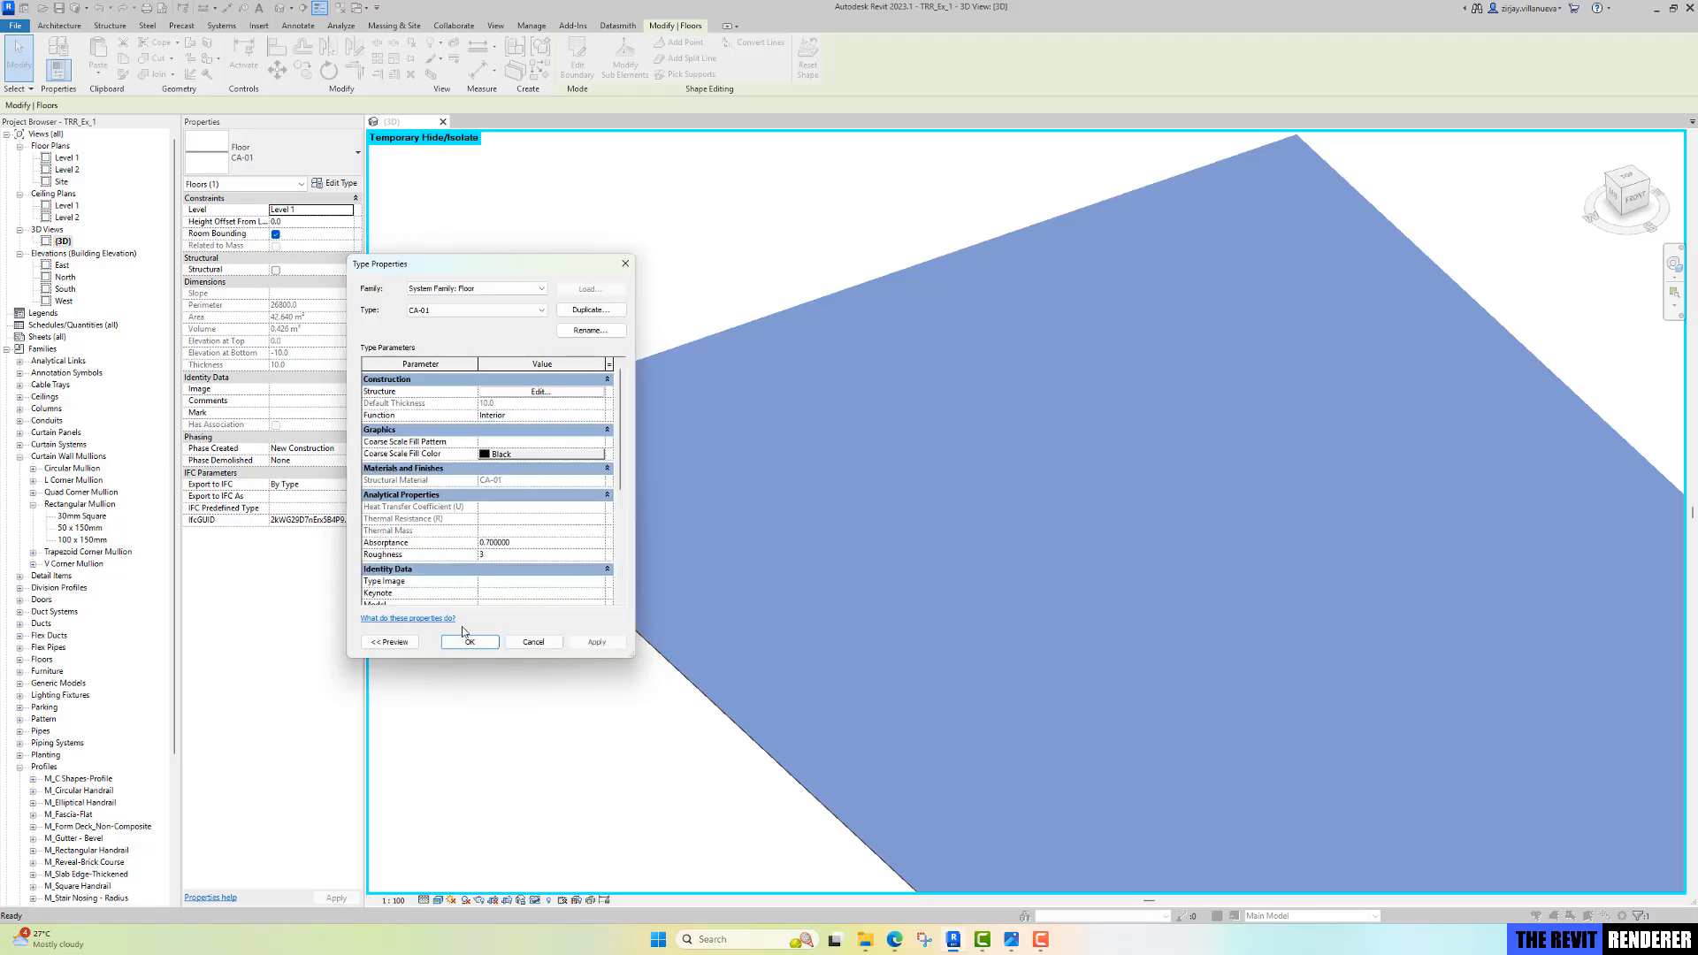
Step: Close the floor's type properties and reset the temporary isolation so the whole room shows again
left_click(467, 643)
left_click(527, 709)
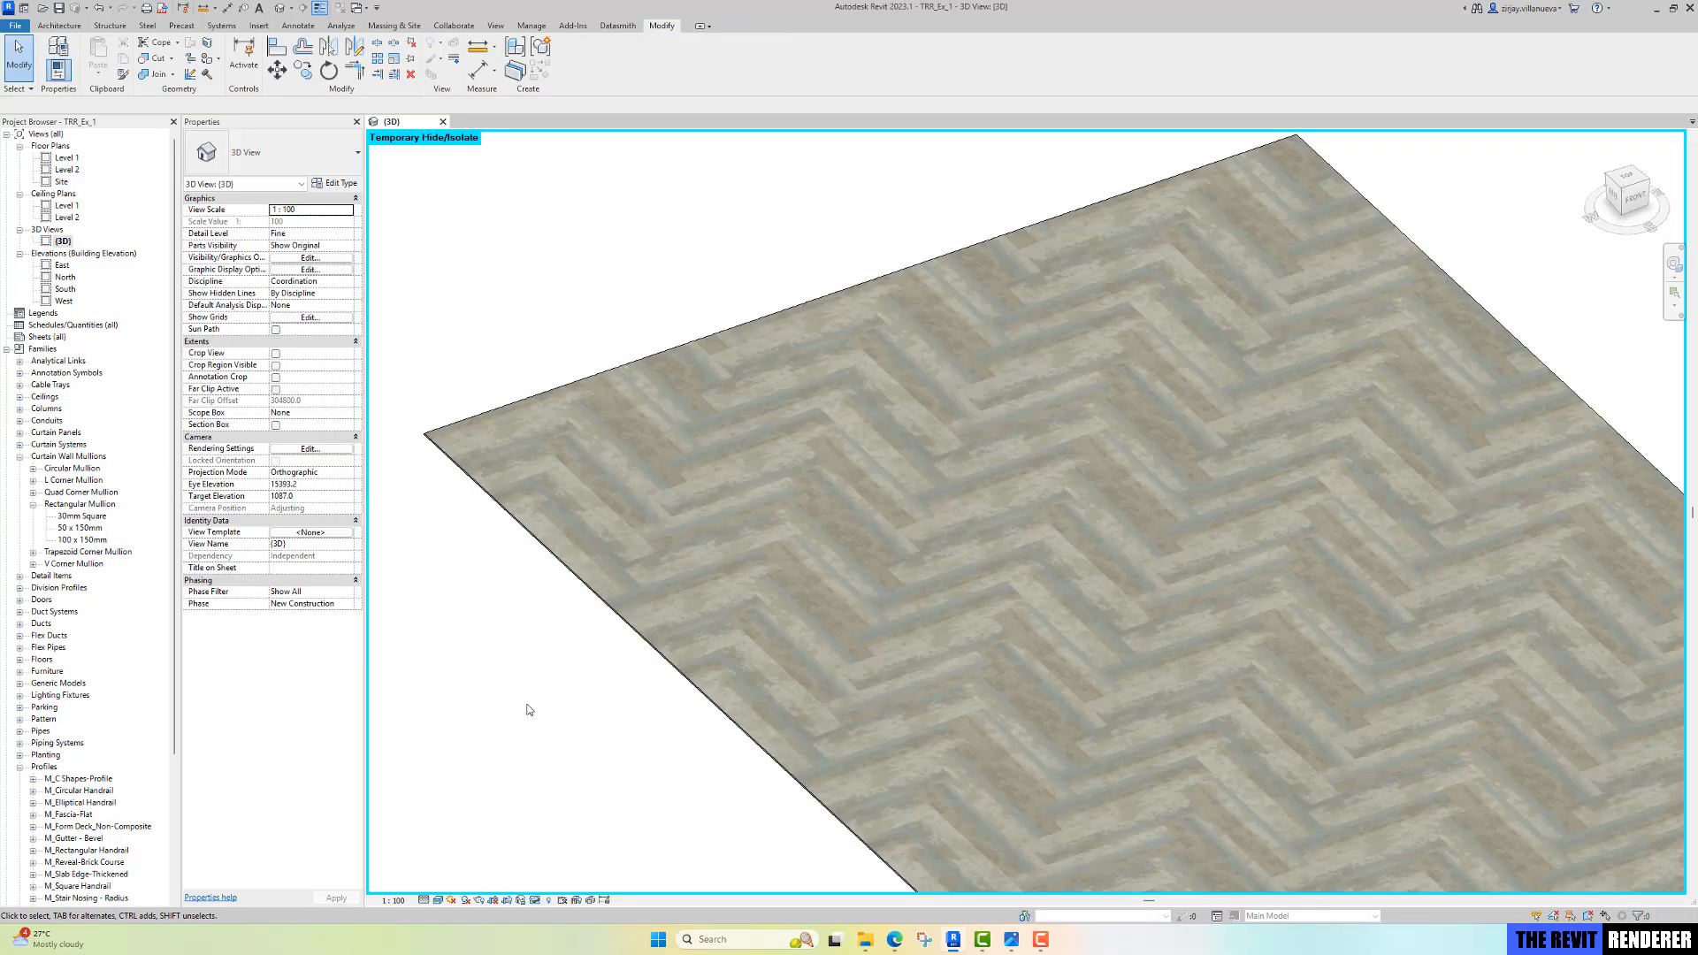
key("h")
key("r")
middle_click_drag(536, 694, 905, 719, "shift")
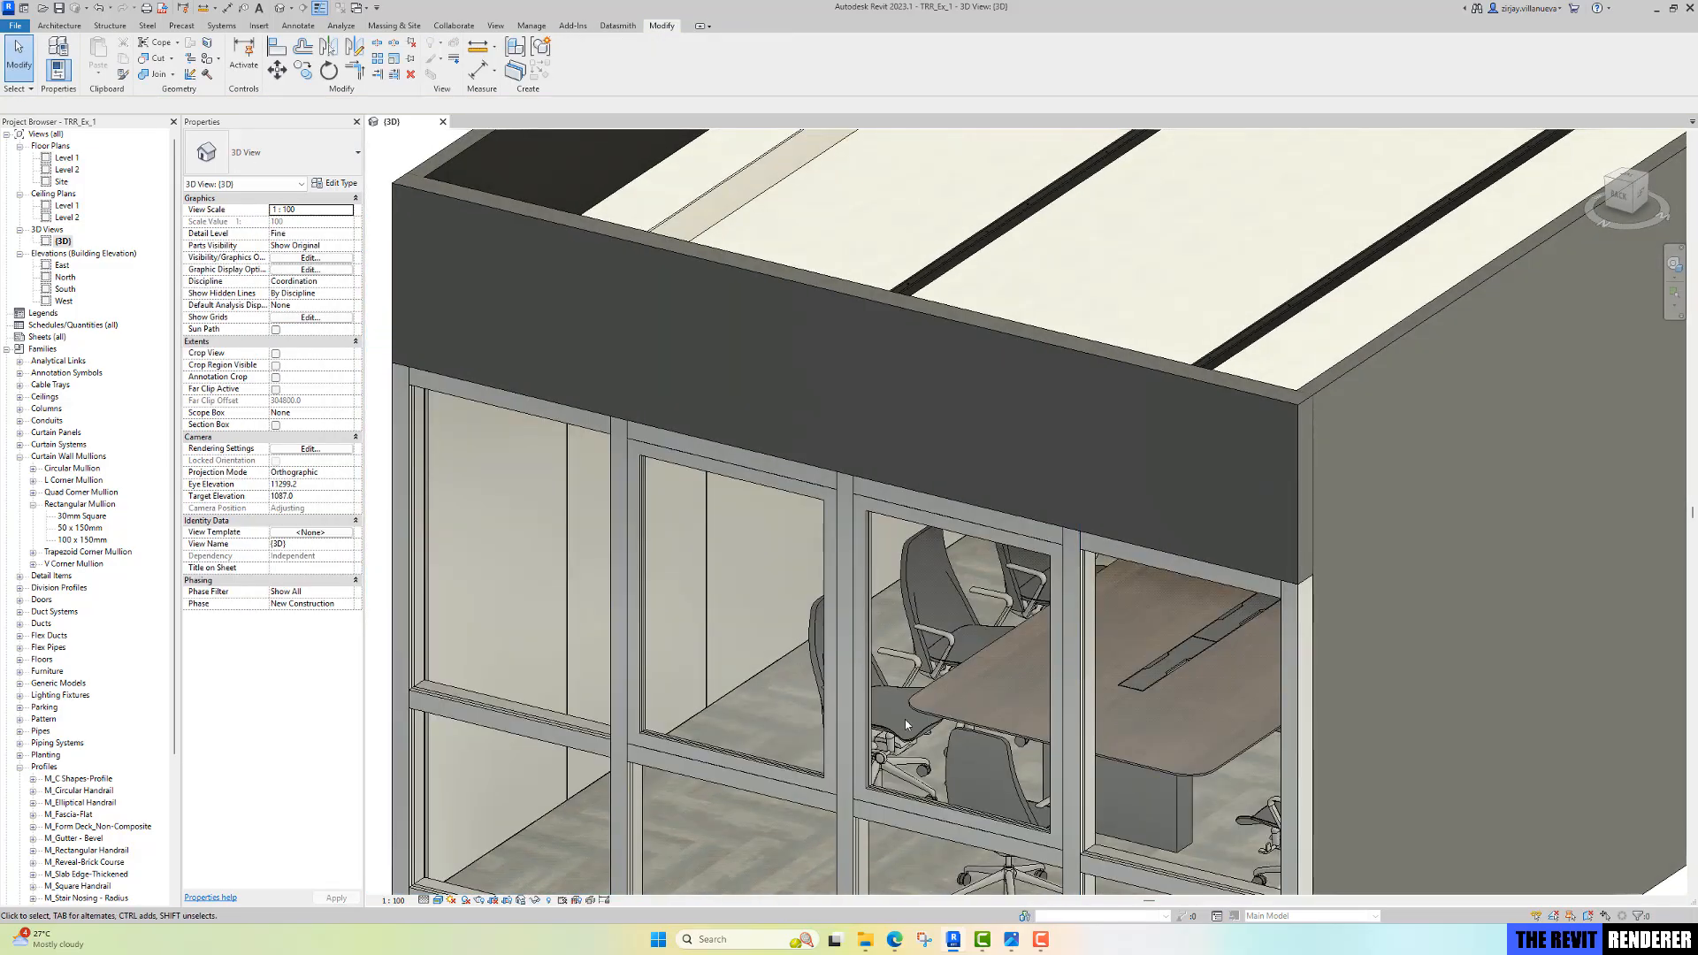
Step: Temporarily isolate the conference table and inspect the wood texture on its top
left_click(944, 721)
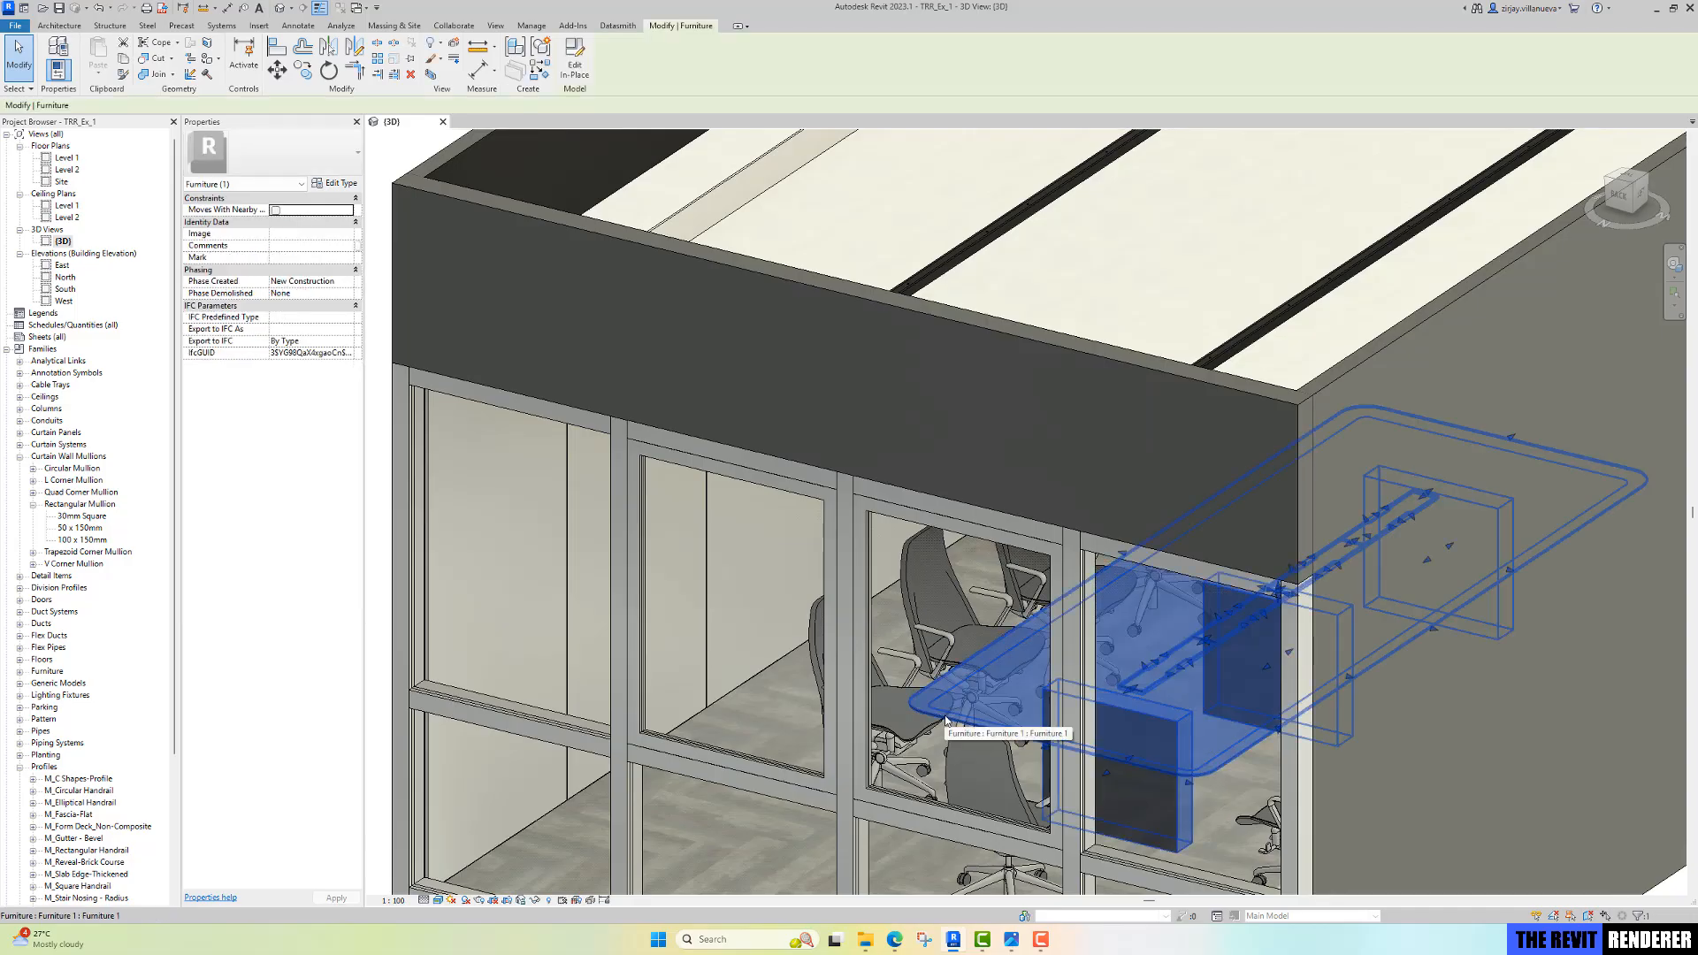
key("h")
key("i")
left_click(964, 518)
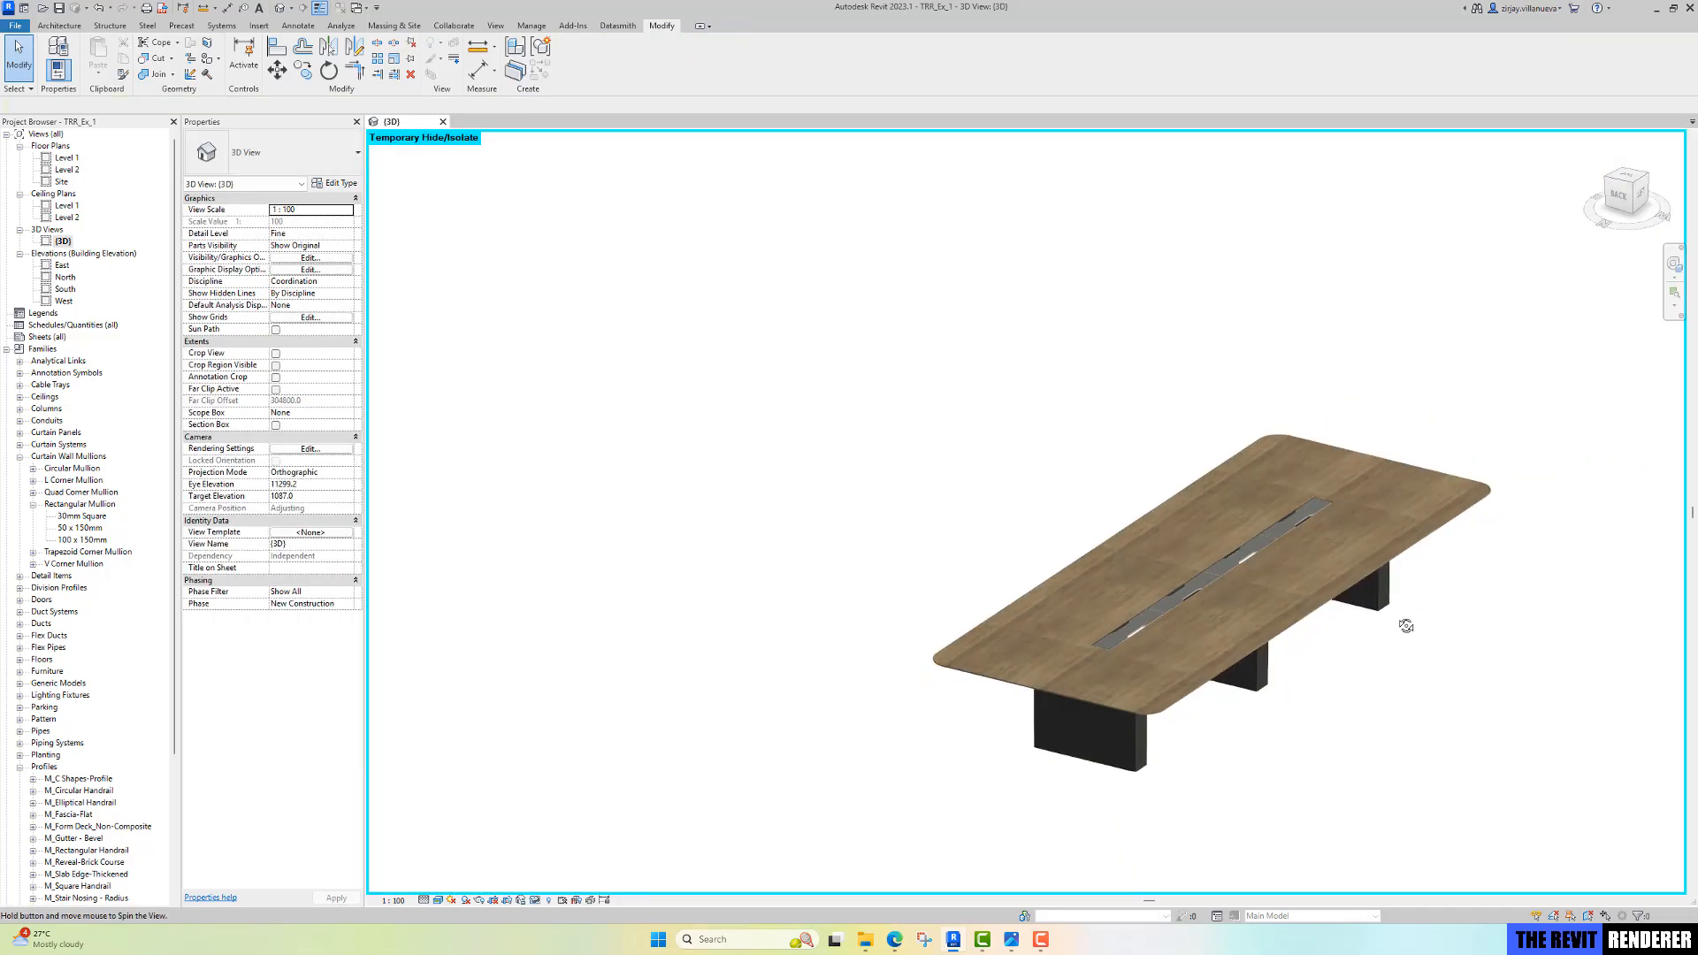
middle_click_drag(1402, 625, 852, 627, "shift")
scroll(634, 412, "up", 5)
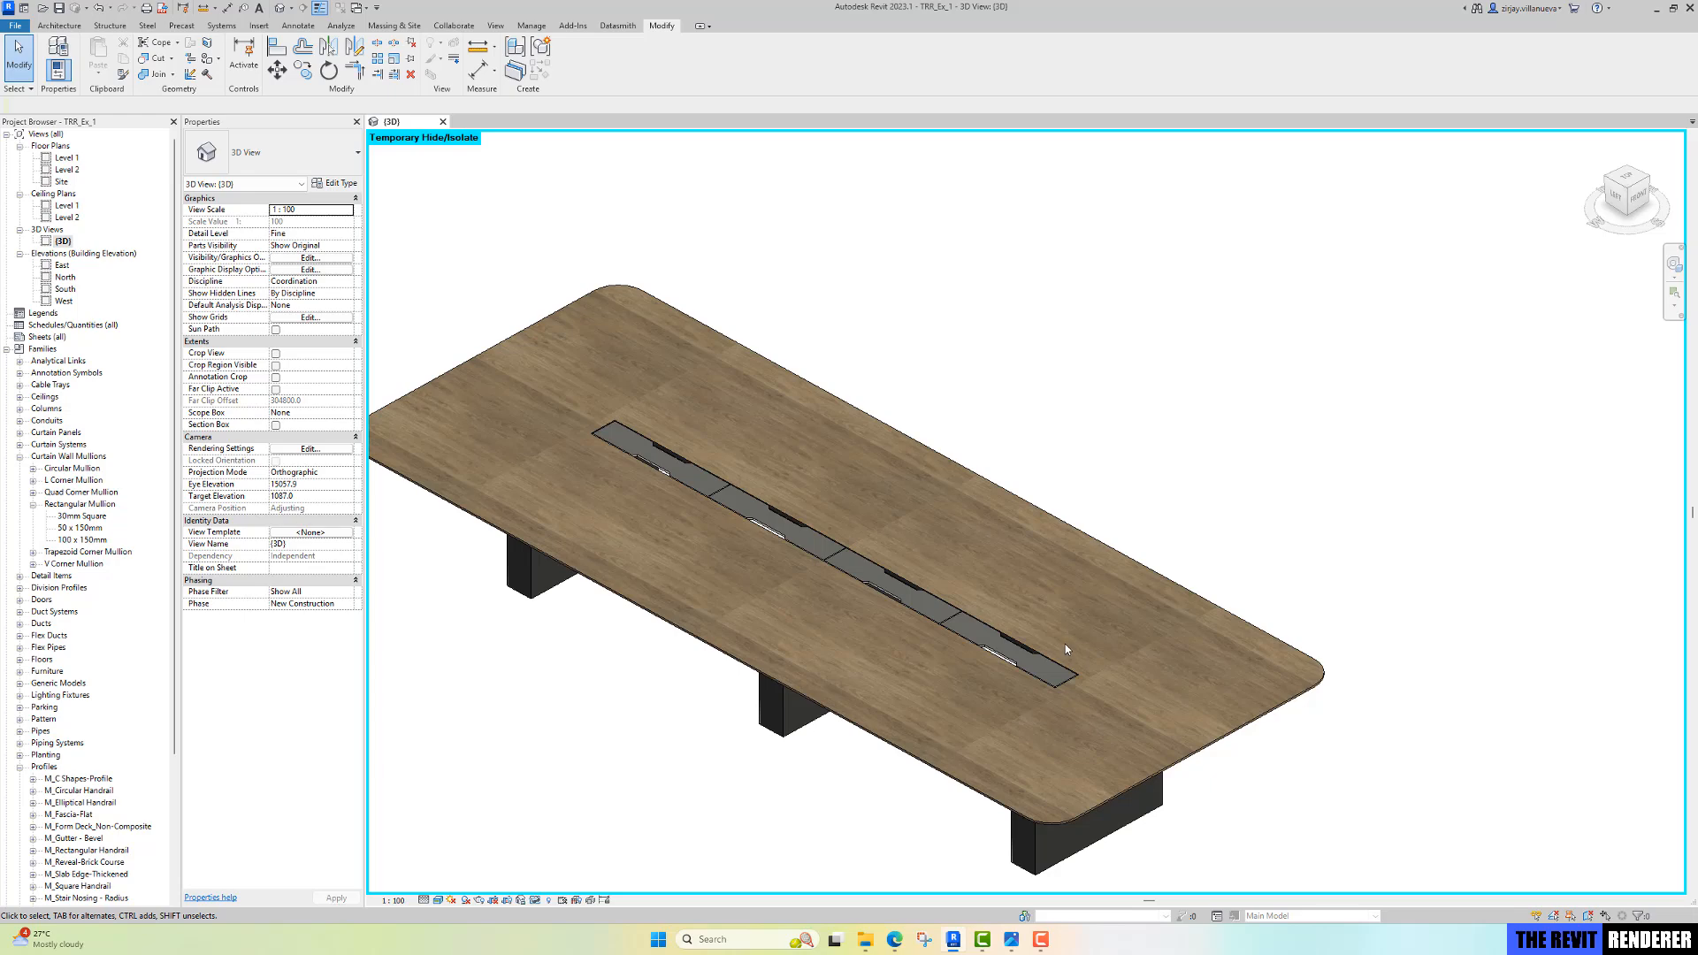
middle_click_drag(1065, 643, 958, 519)
Step: Restore the elements hidden by the conference table's isolation
key("h")
key("r")
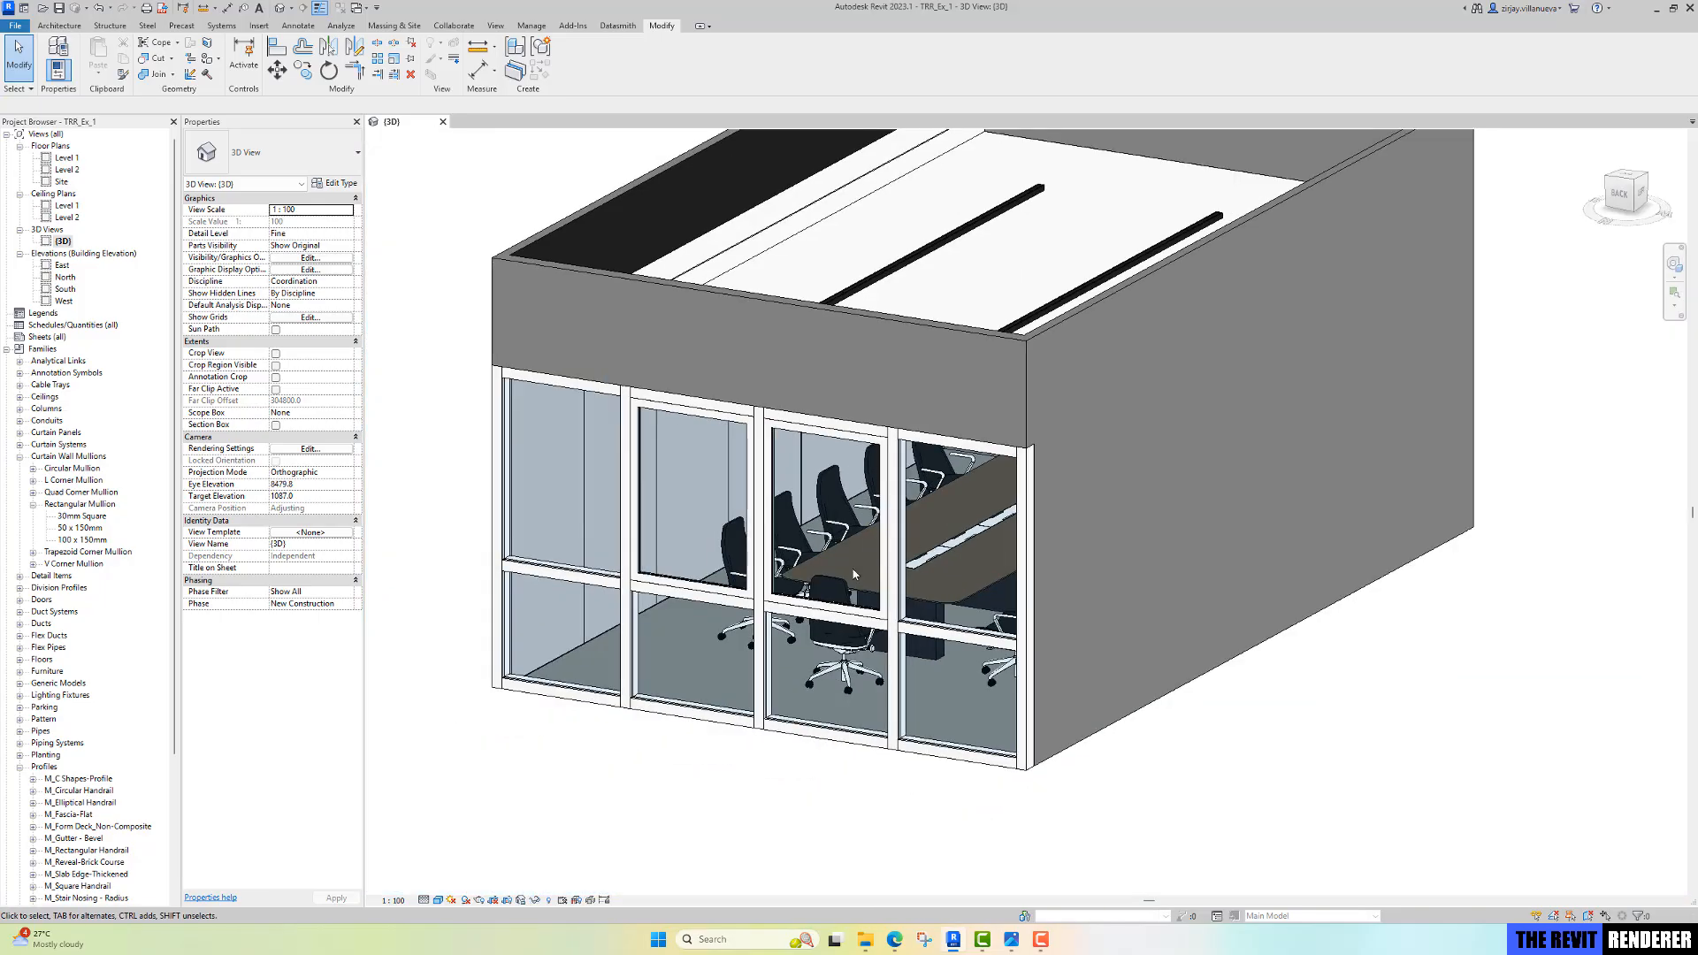
middle_click_drag(955, 566, 936, 584, "shift")
scroll(618, 663, "up", 3)
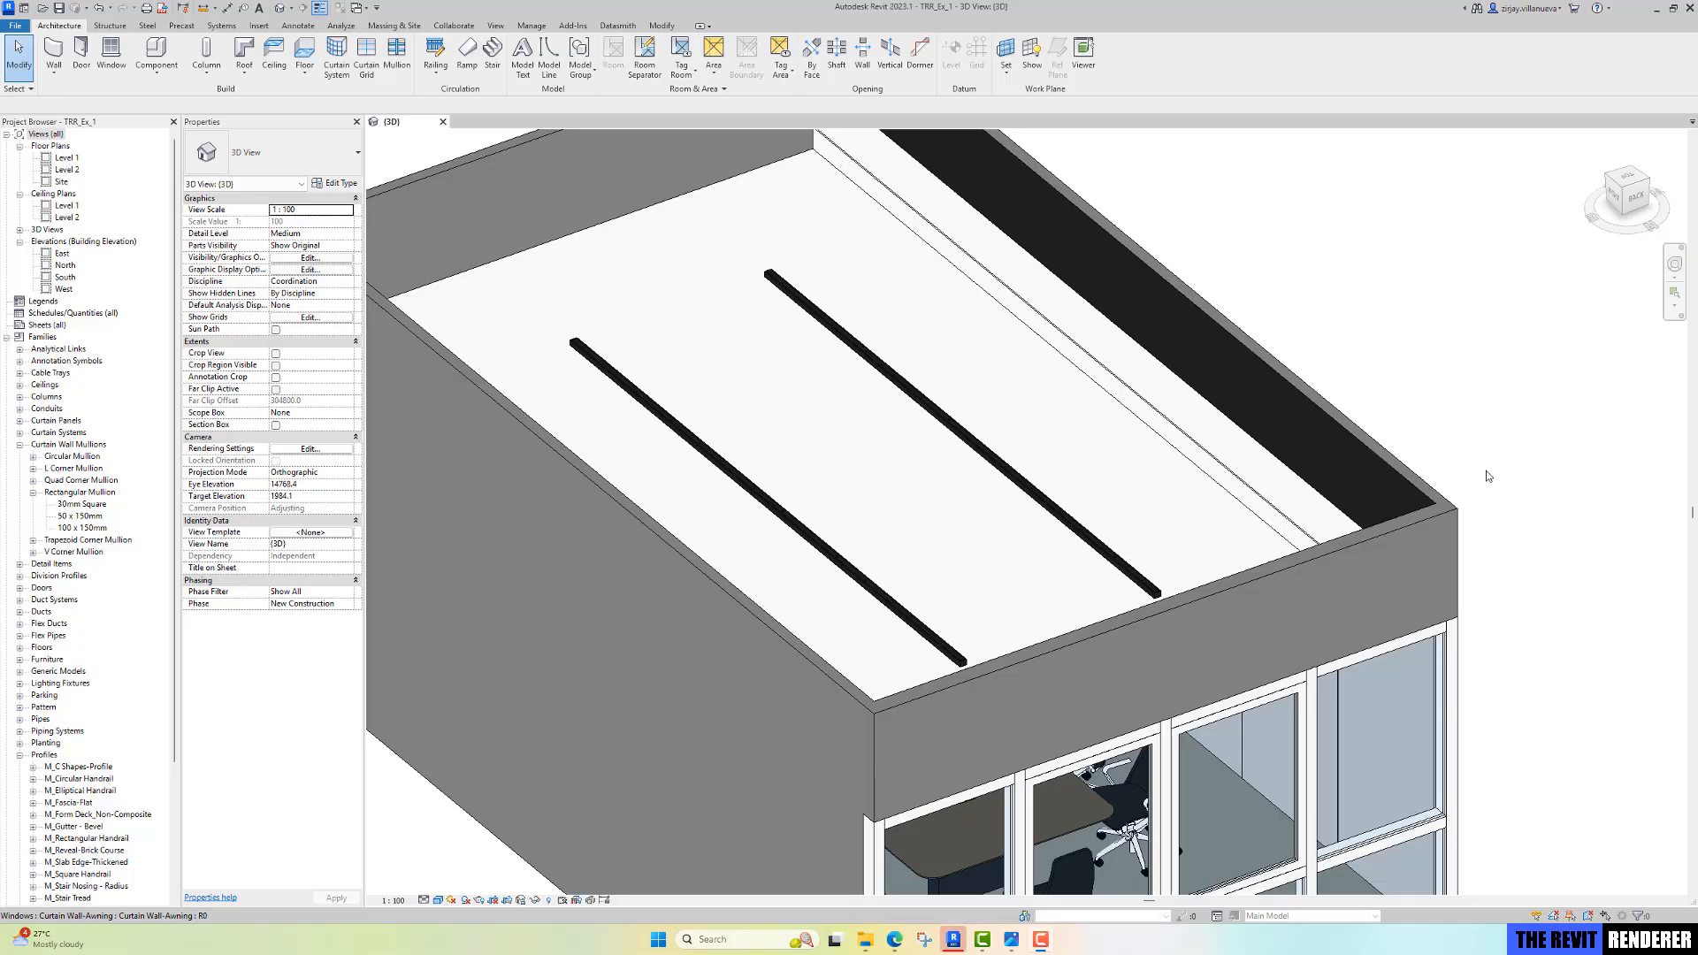
Step: Isolate the Ceilings category in the 3D view and look at the end of the ceiling cove up close
left_click(1256, 507)
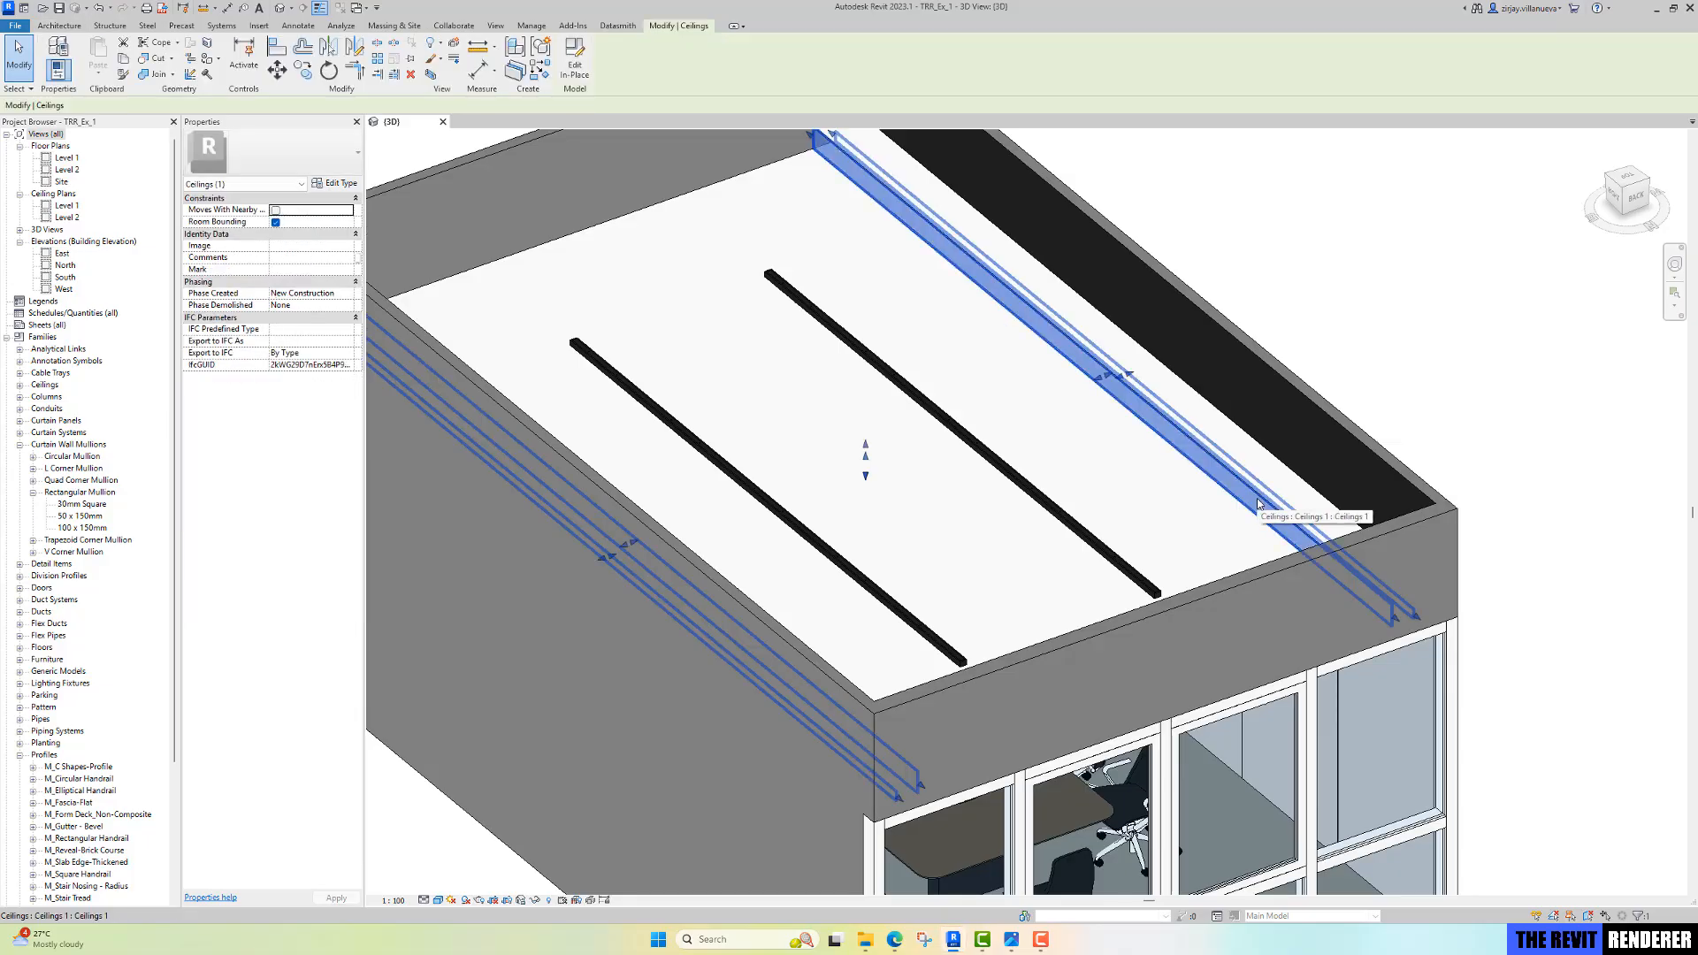
key("c")
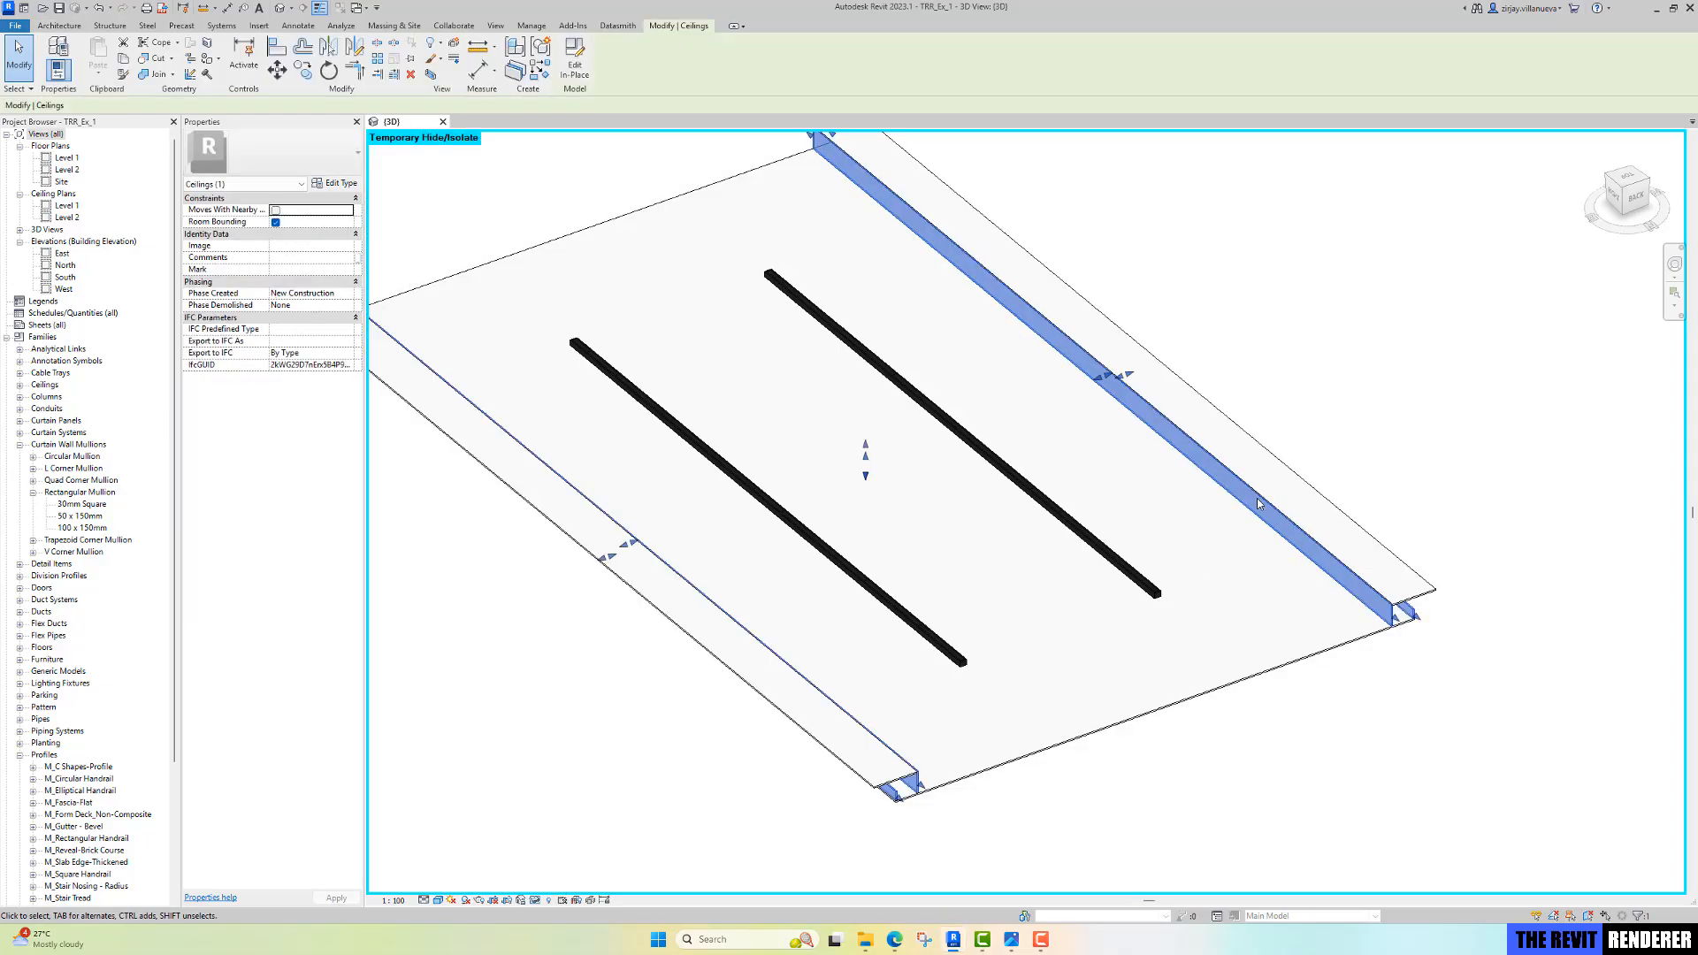
middle_click_drag(1527, 693, 890, 637, "shift")
scroll(792, 651, "up", 5)
scroll(946, 710, "up", 1)
left_click(1026, 672)
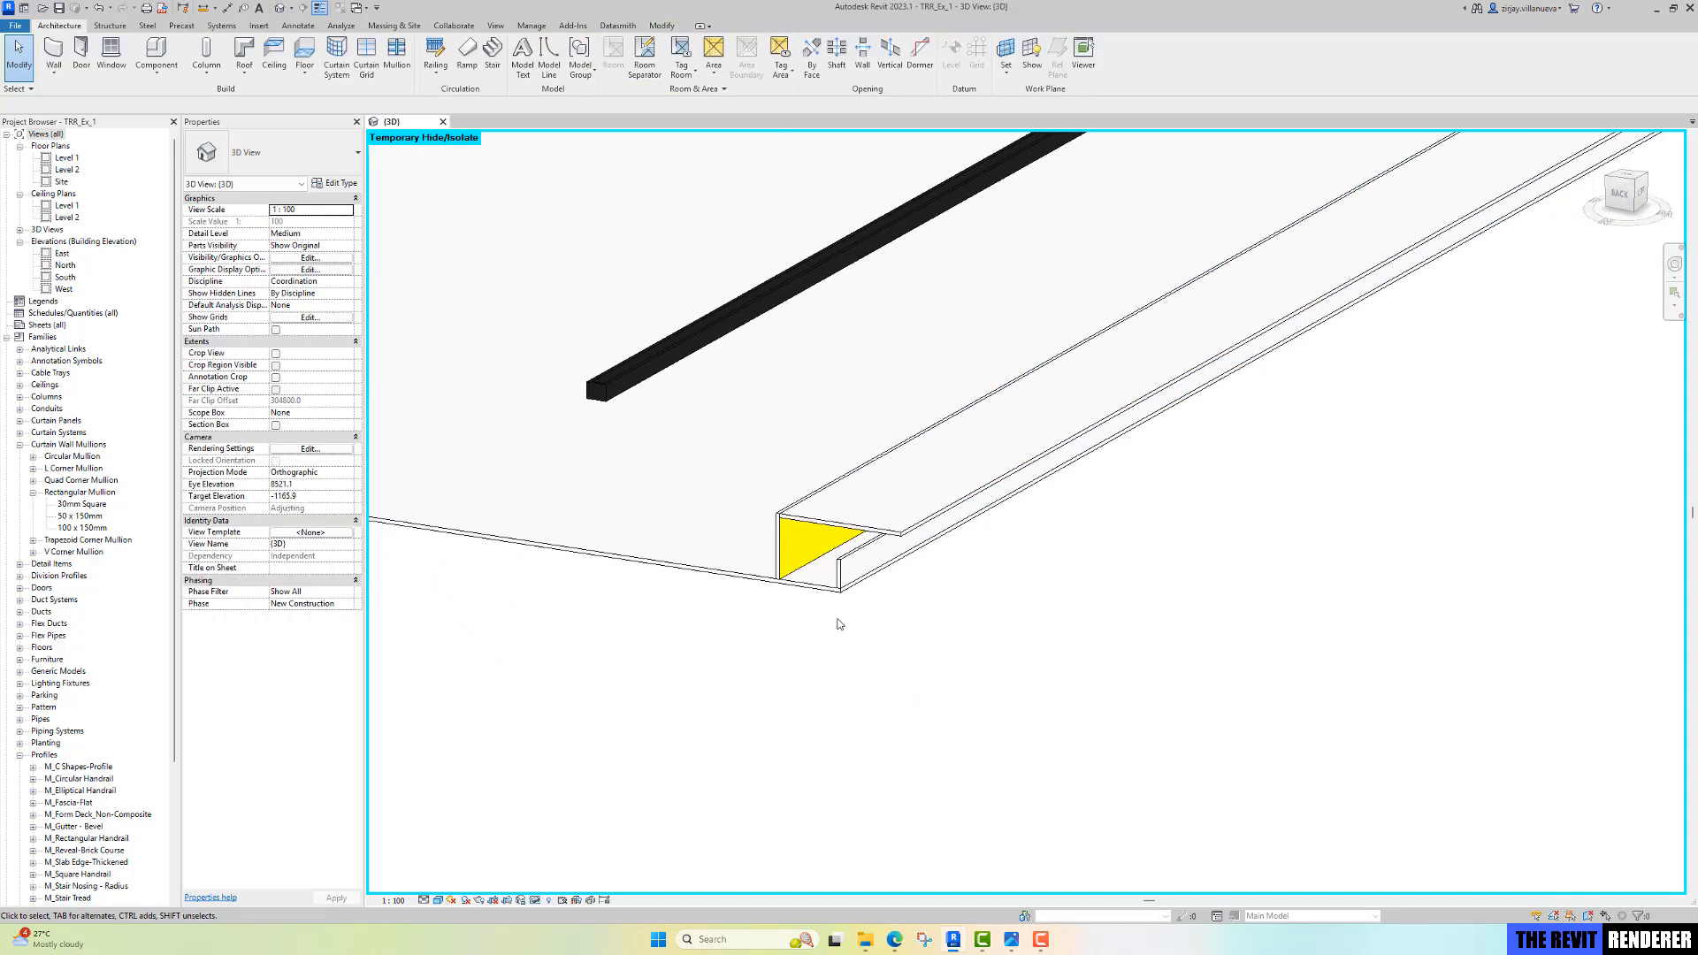
Step: Examine the yellow face inside the ceiling cove and compare it with the meeting room reference photo
scroll(839, 624, "down", 3)
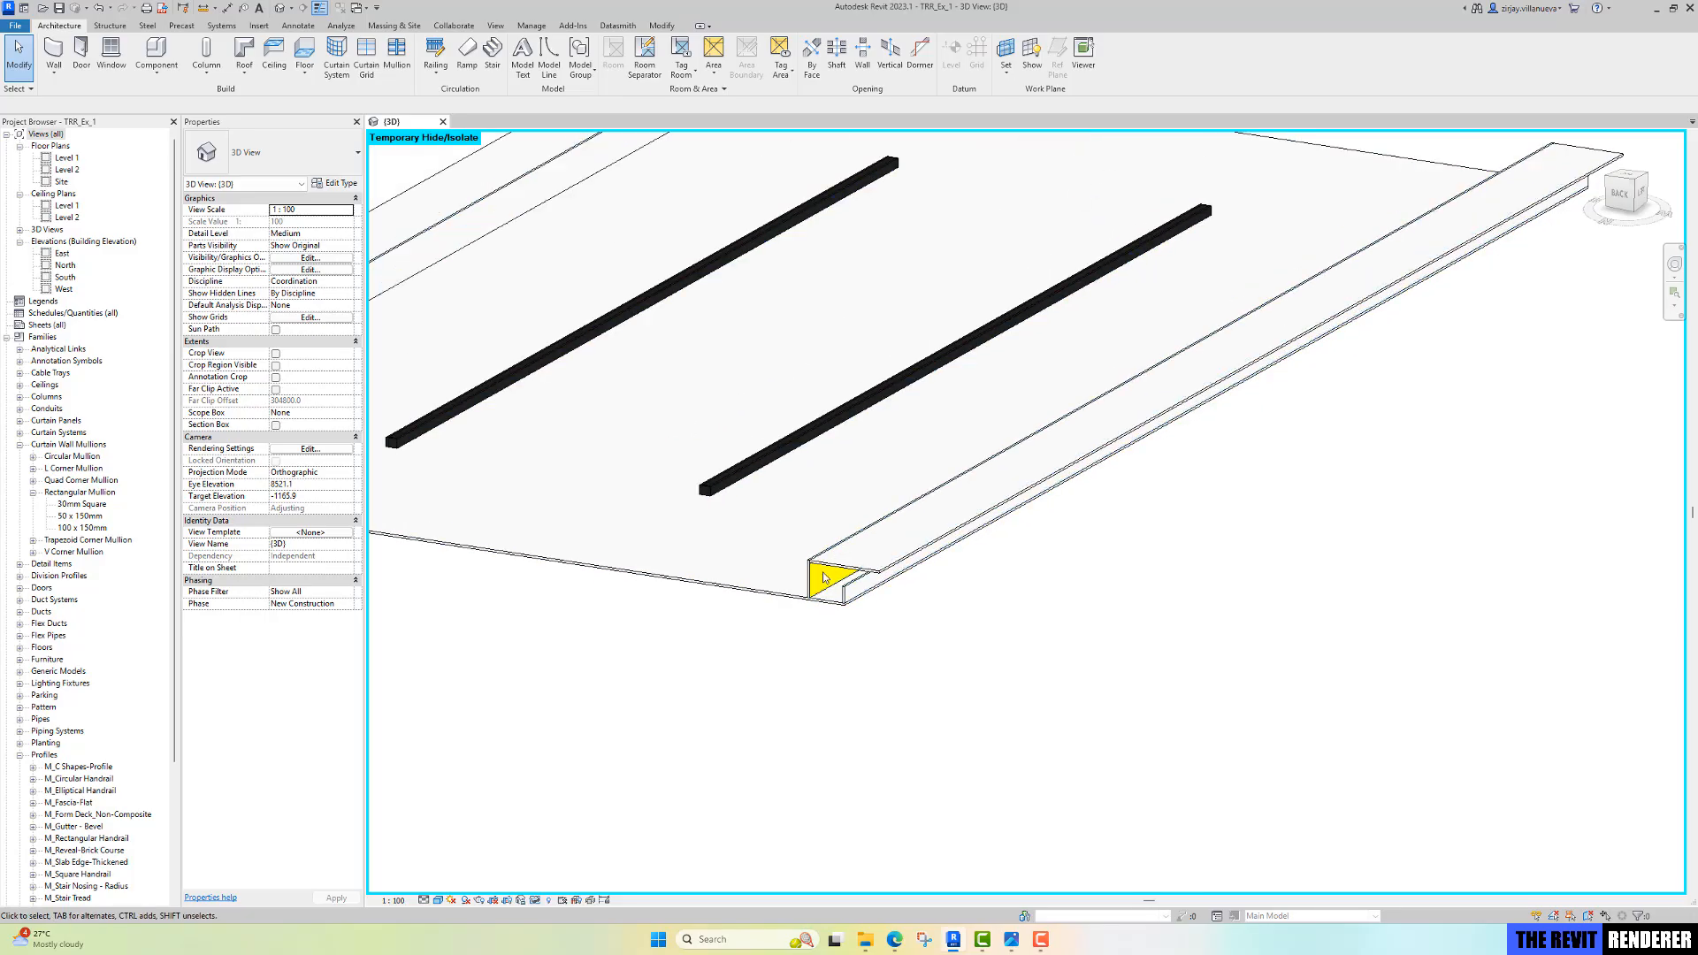
middle_click_drag(853, 633, 938, 447, "shift")
scroll(937, 448, "up", 4)
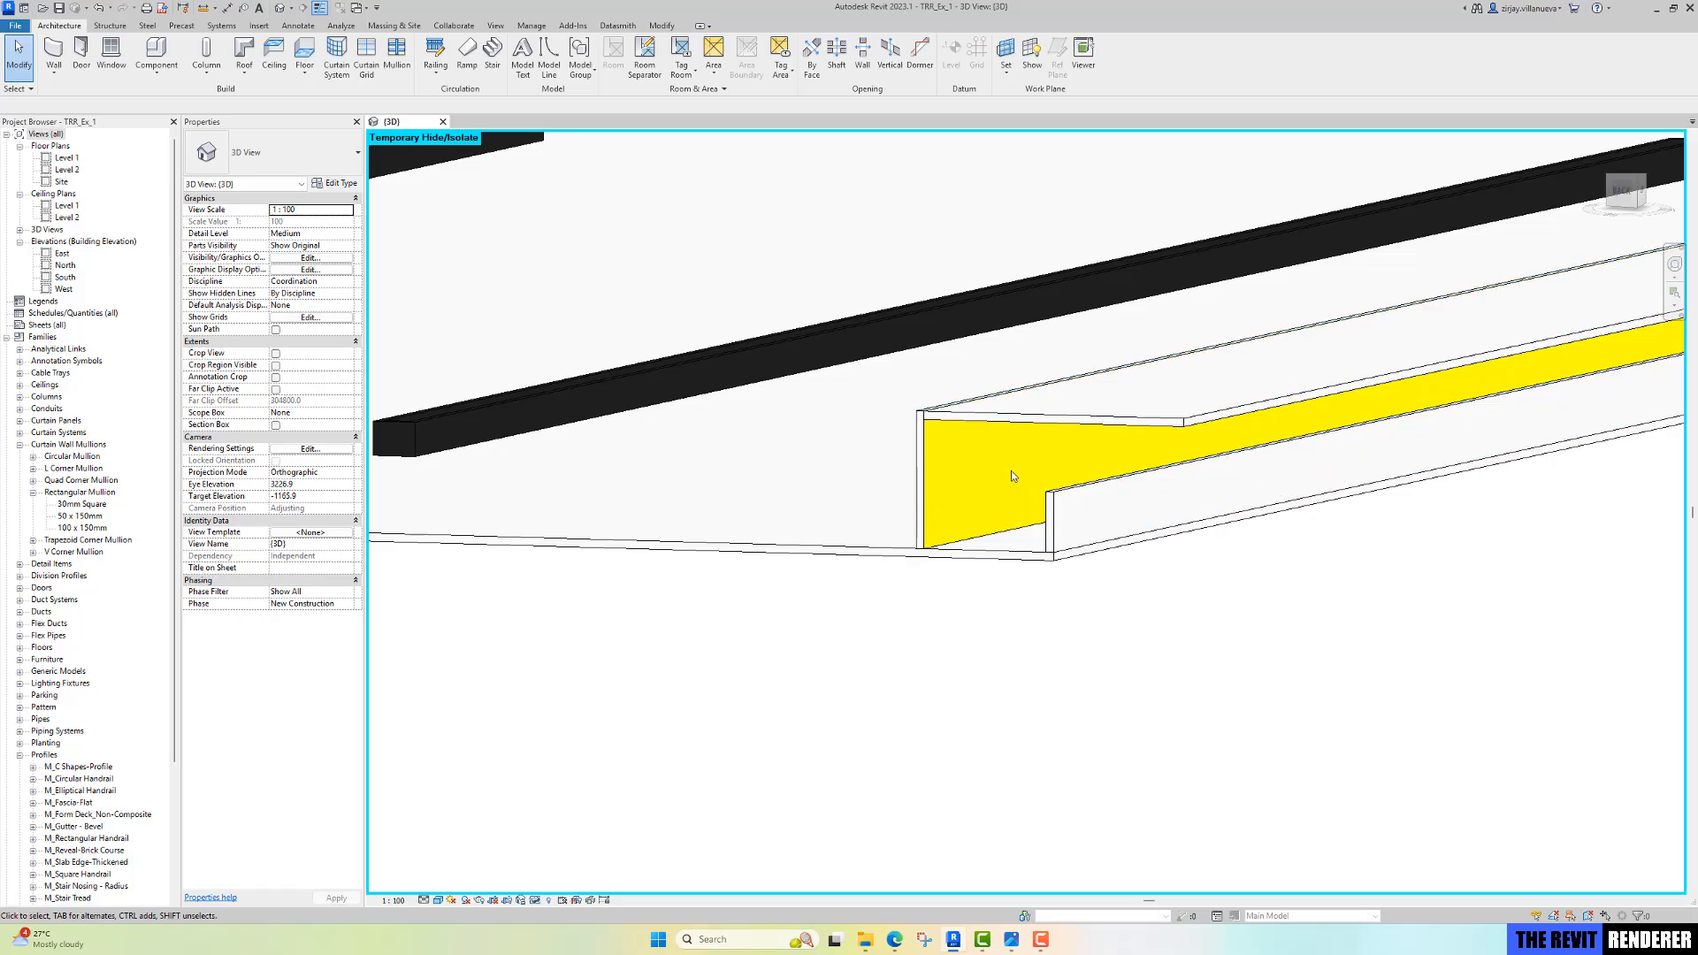
left_click(1012, 942)
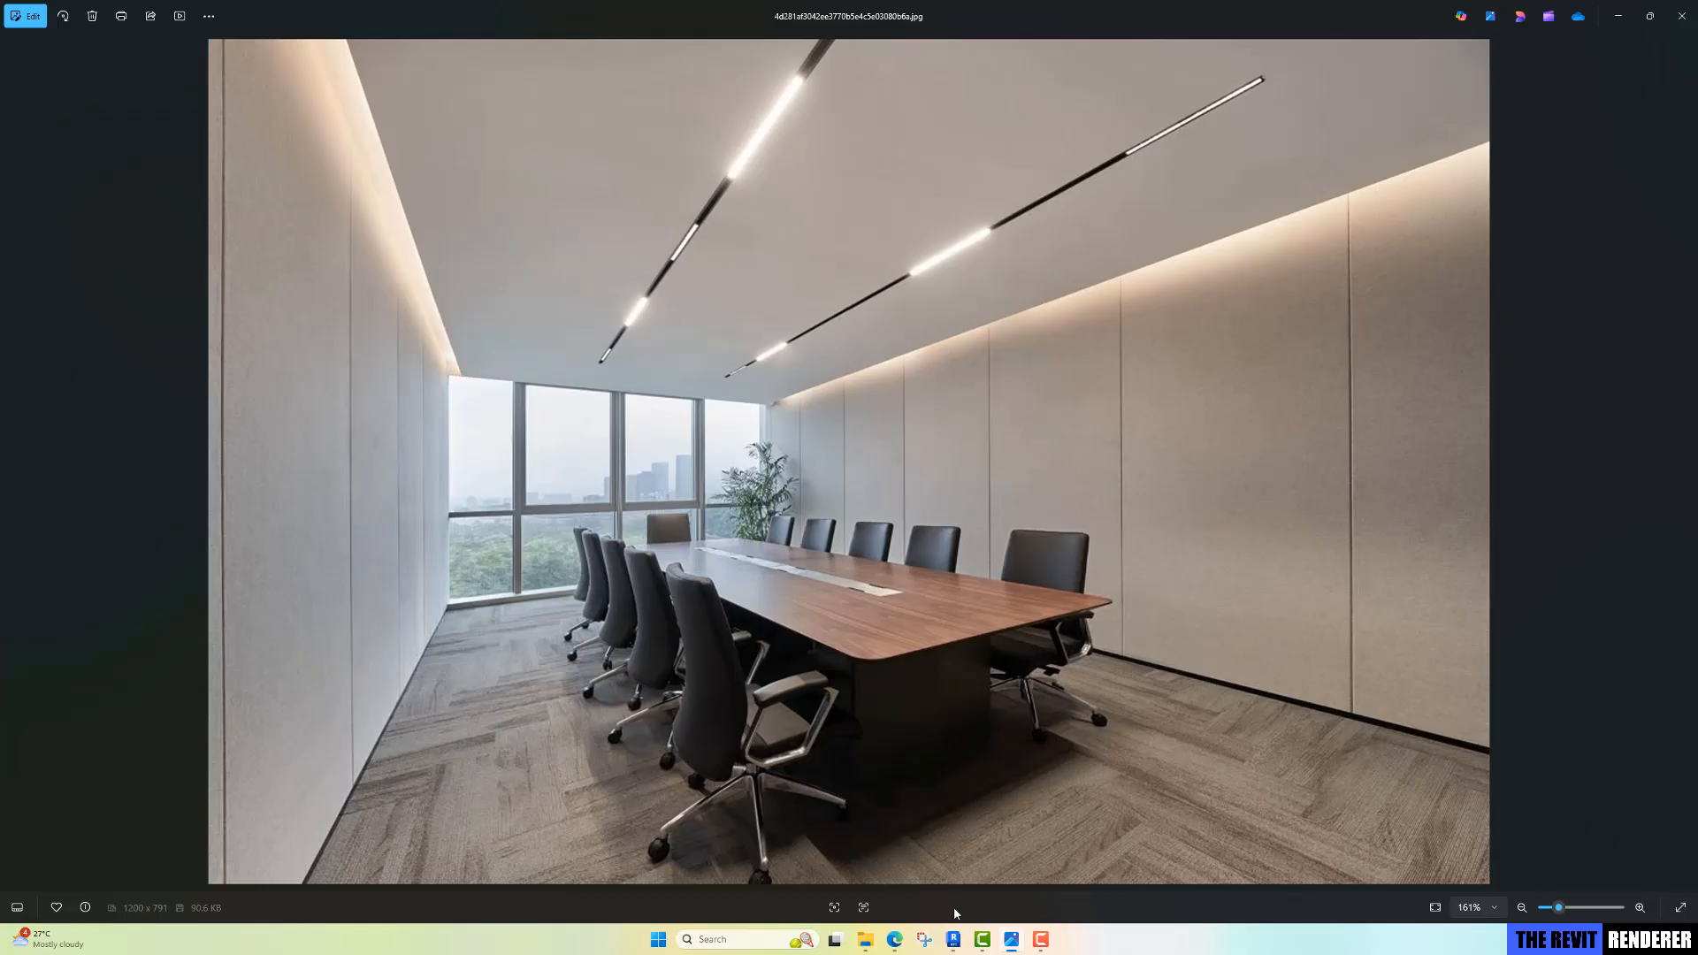
left_click(953, 939)
middle_click_drag(902, 610, 893, 554, "shift")
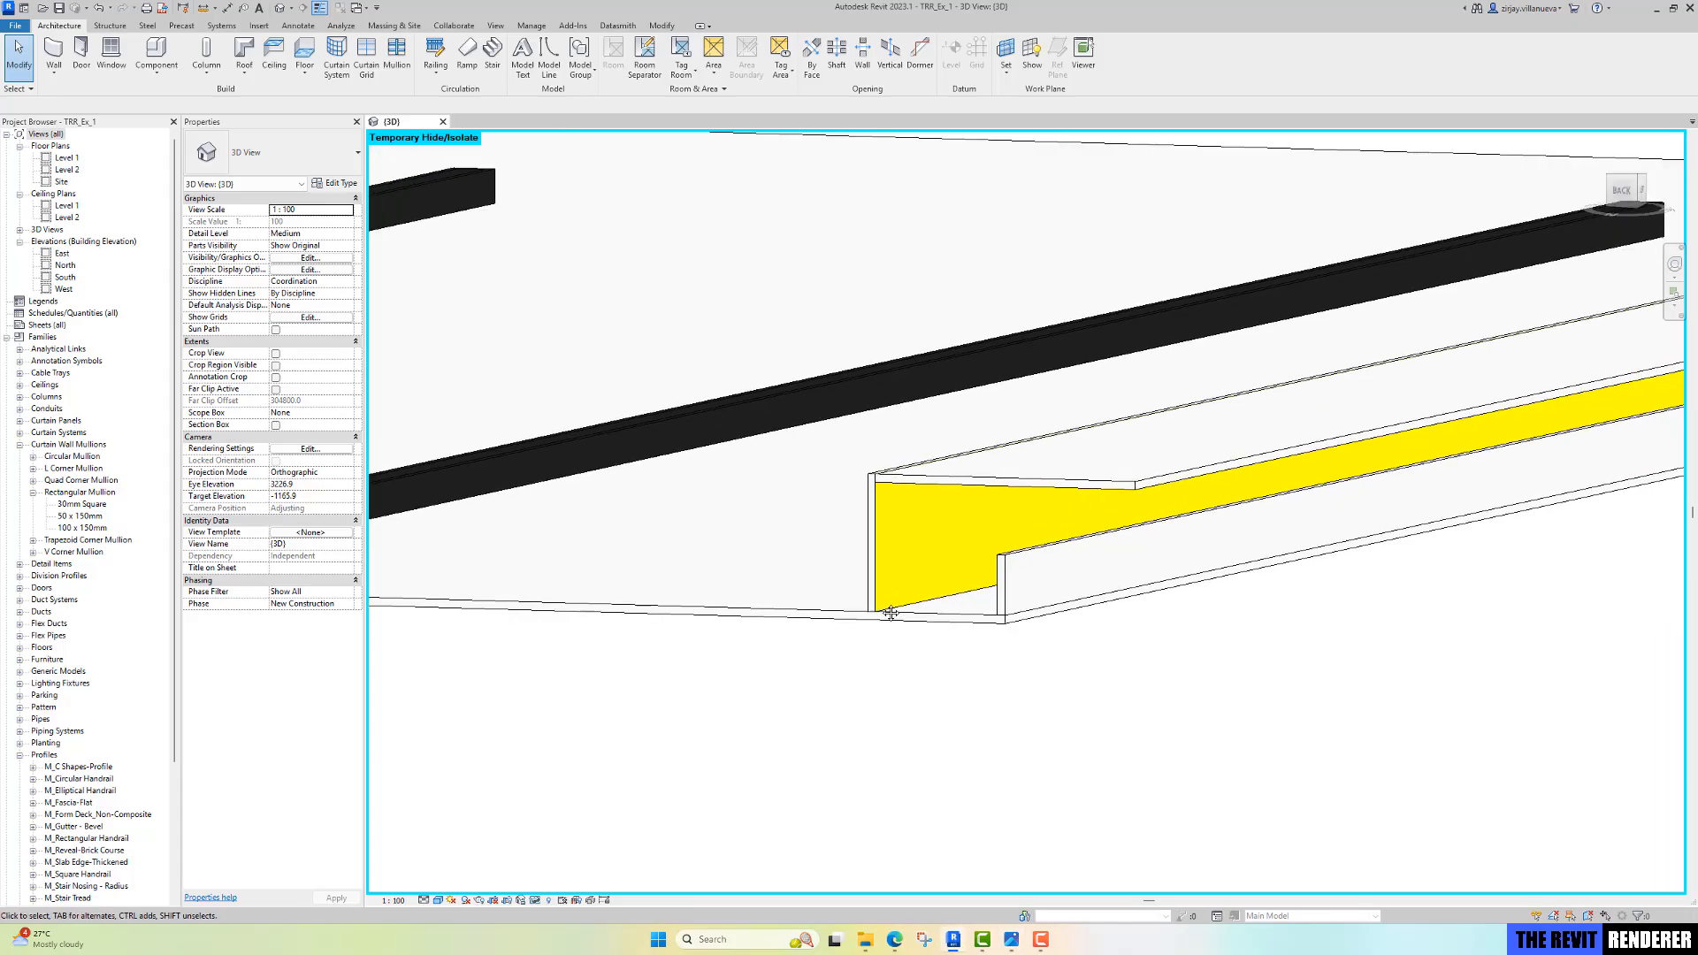
scroll(906, 495, "up", 4)
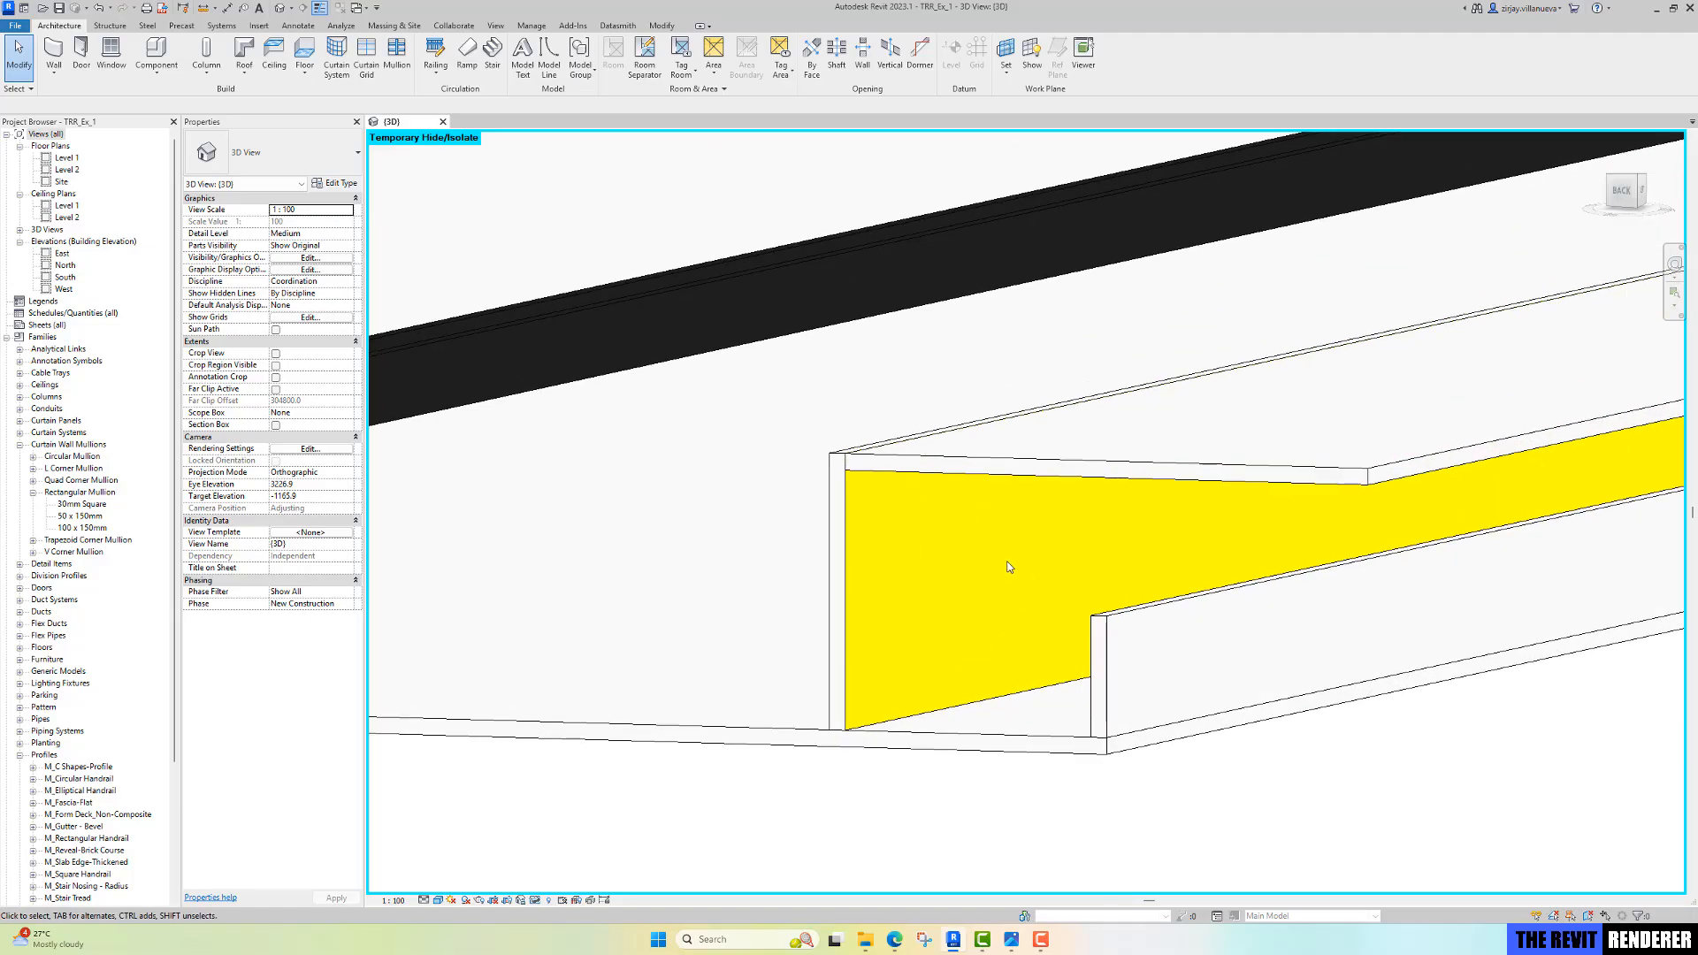
Step: Edit the cove ceiling in place and check the material assigned to its back and front upright extrusions
left_click(920, 610)
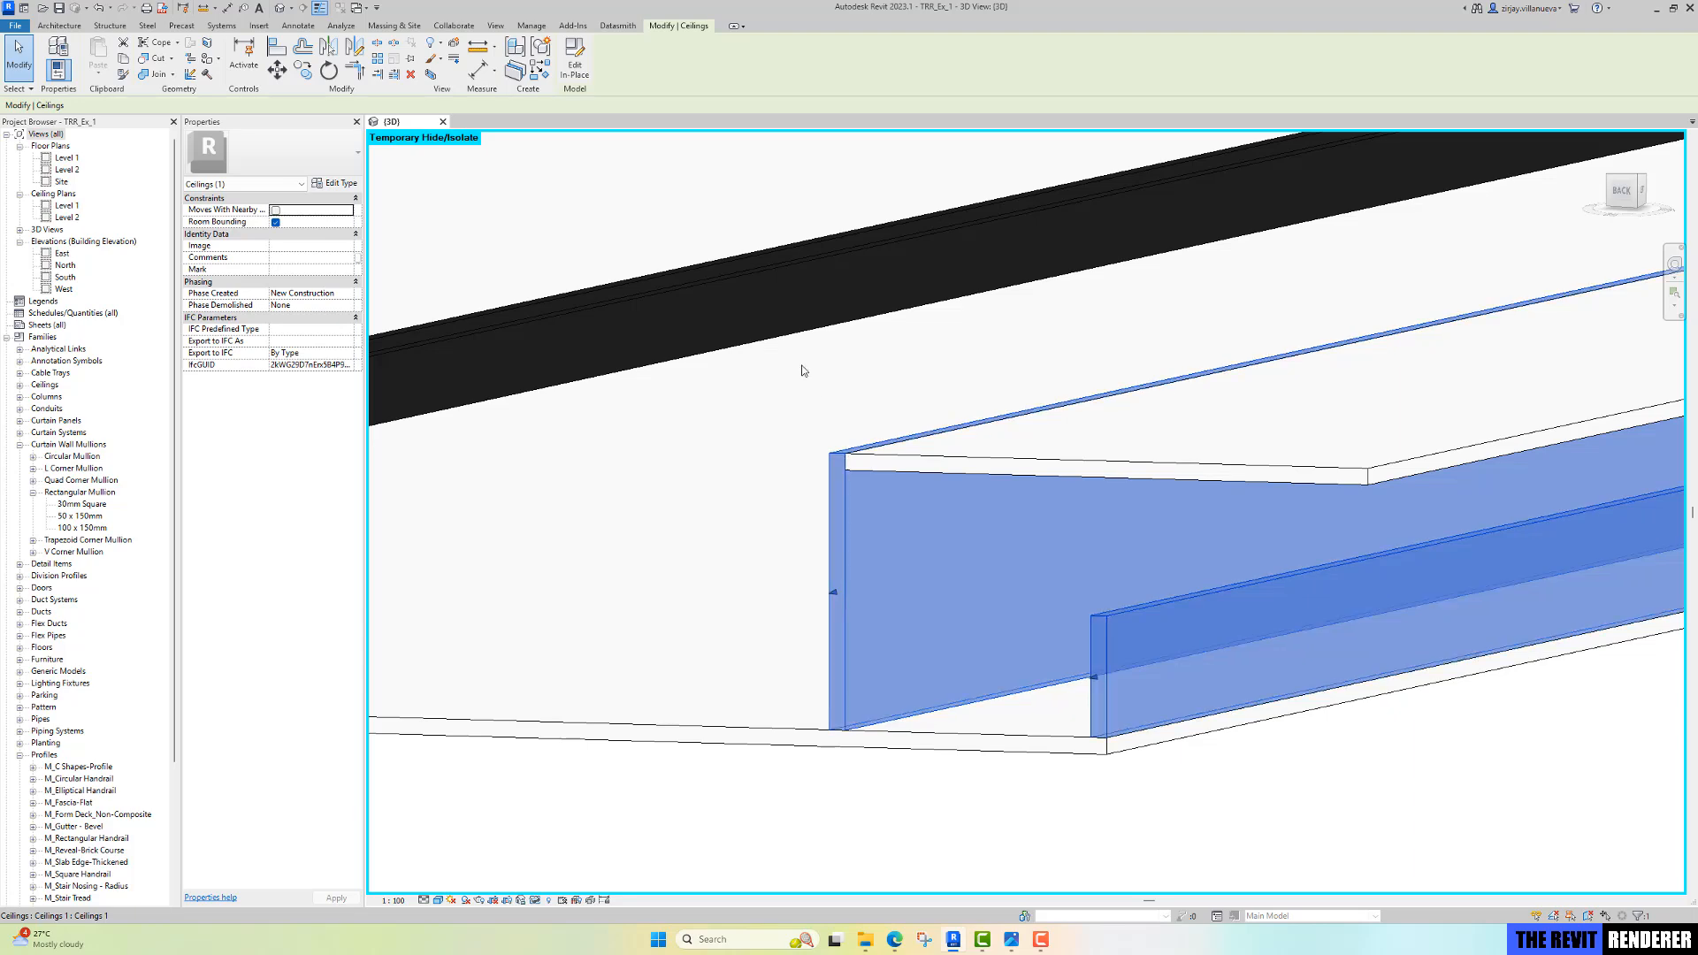
left_click(575, 57)
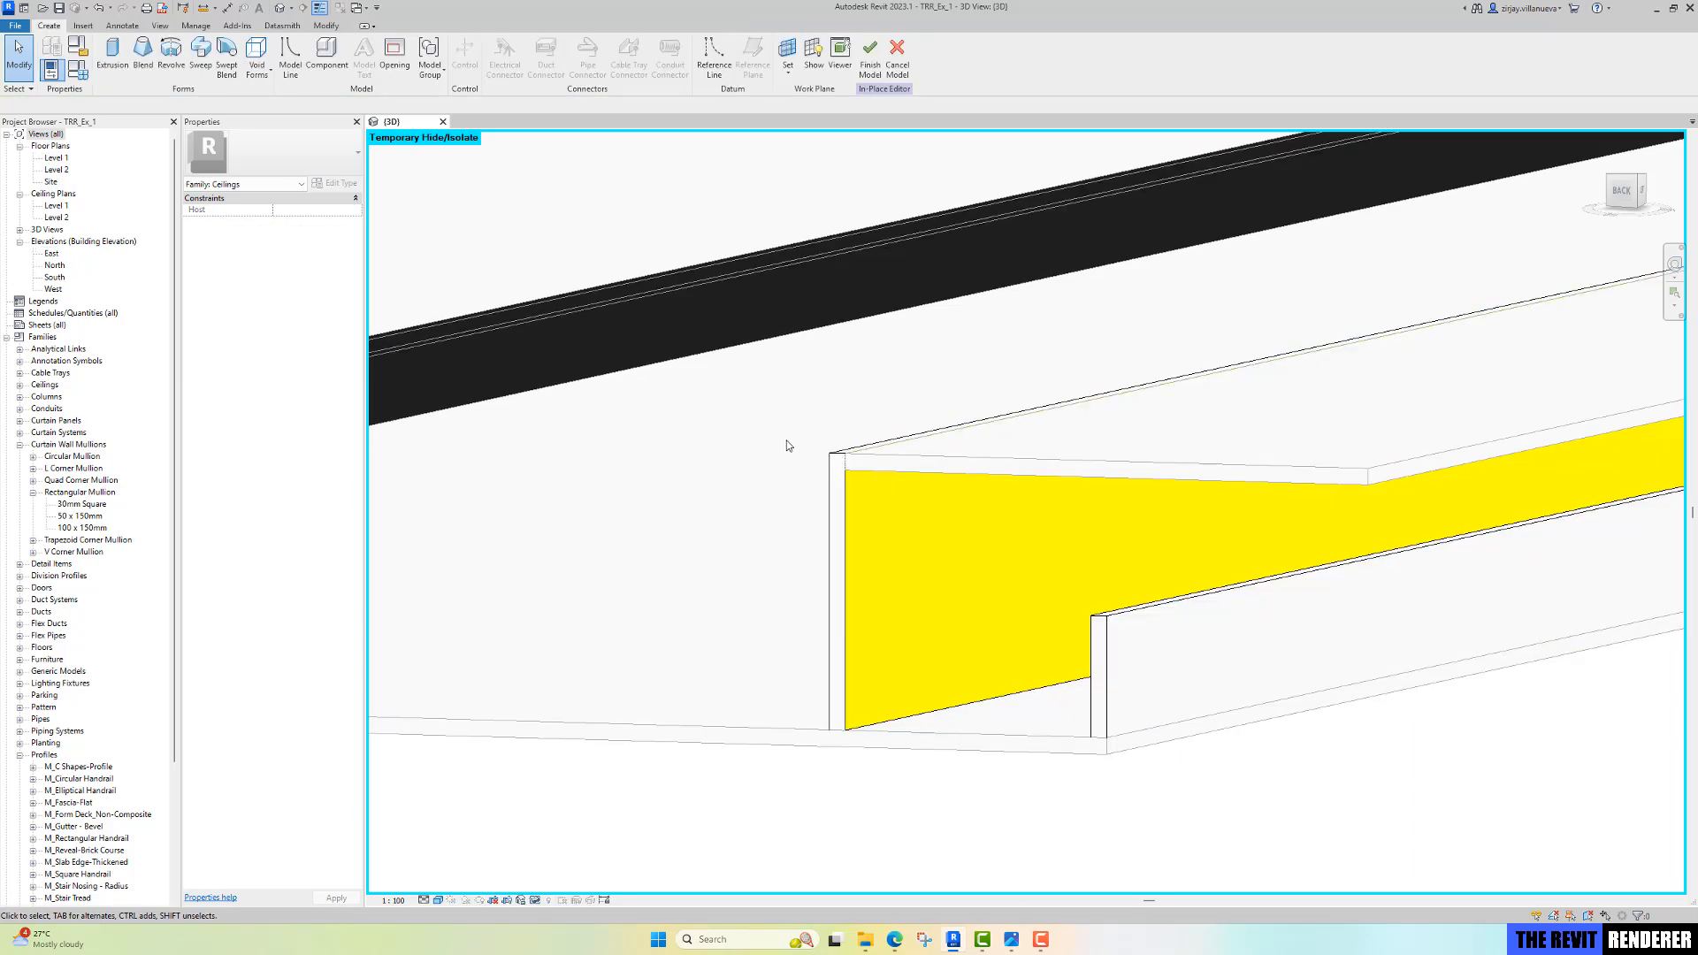
left_click(847, 548)
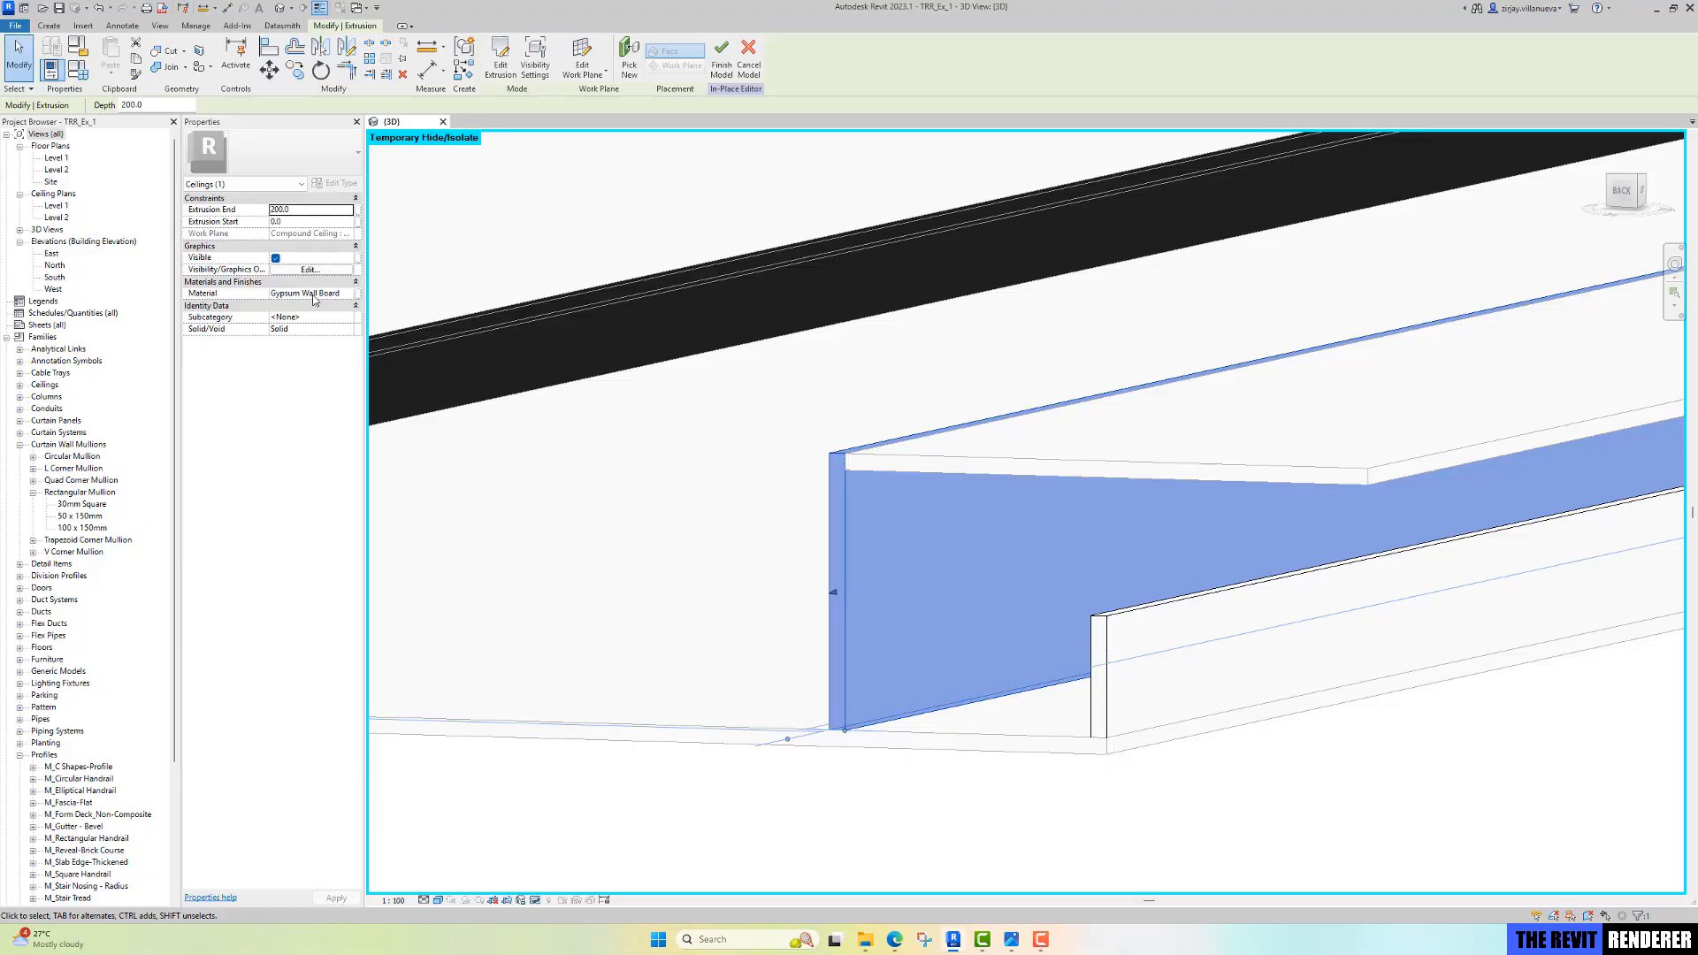
left_click(1109, 664)
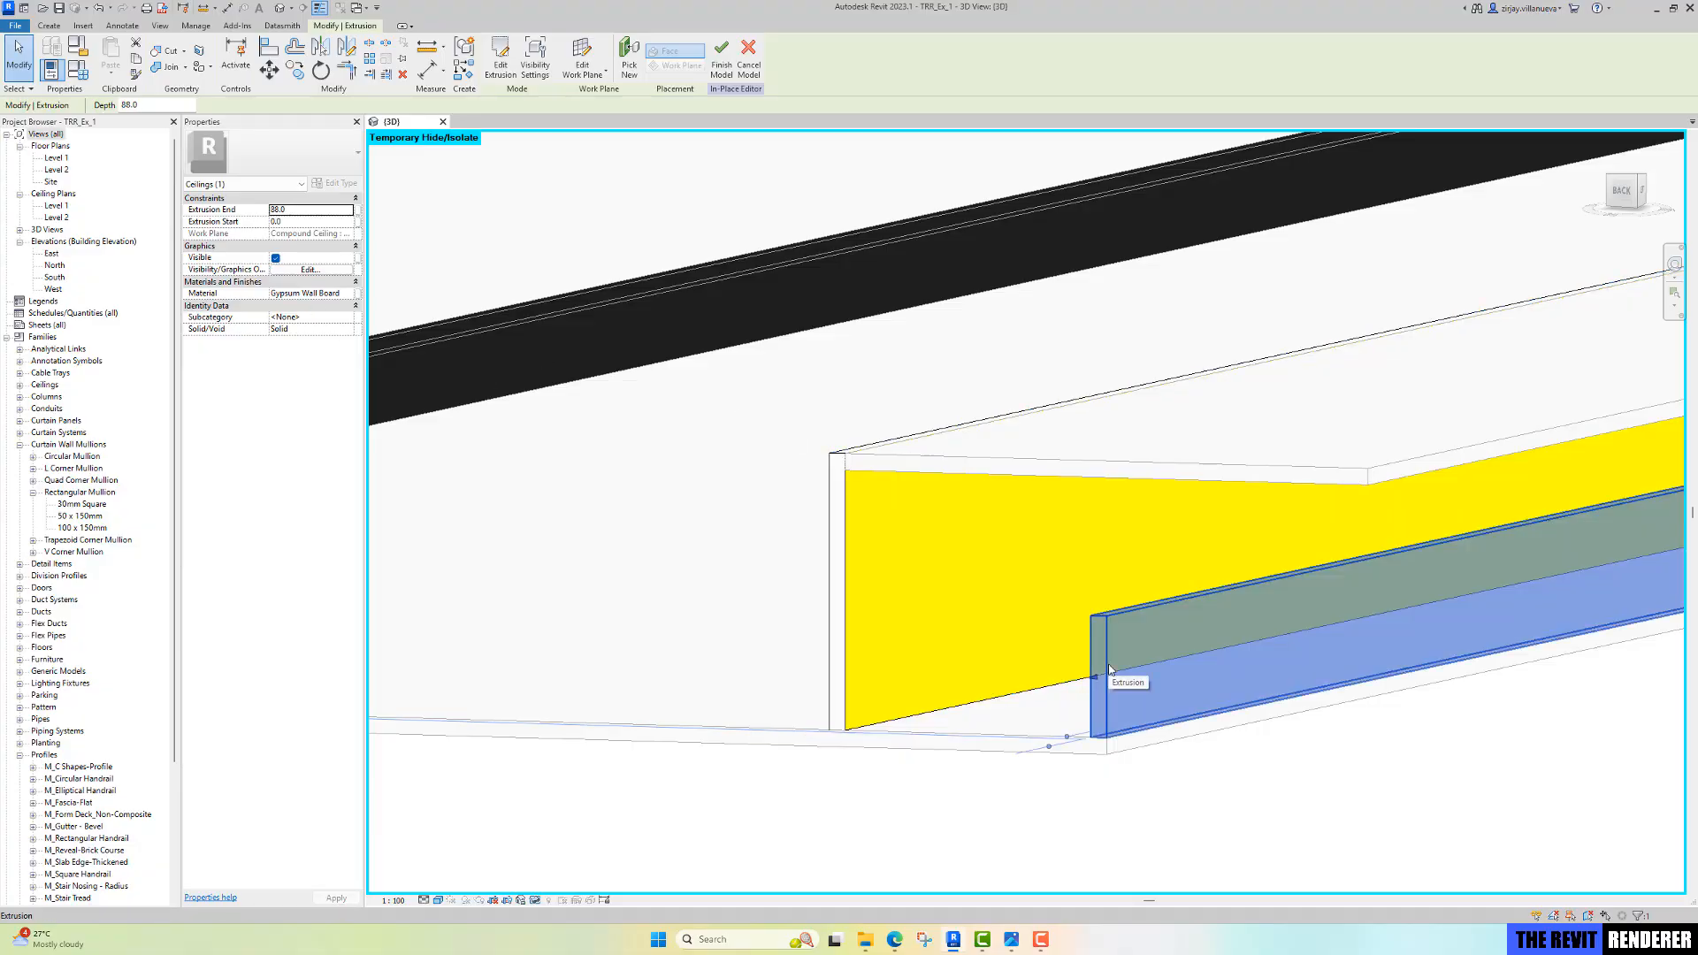
key("Escape")
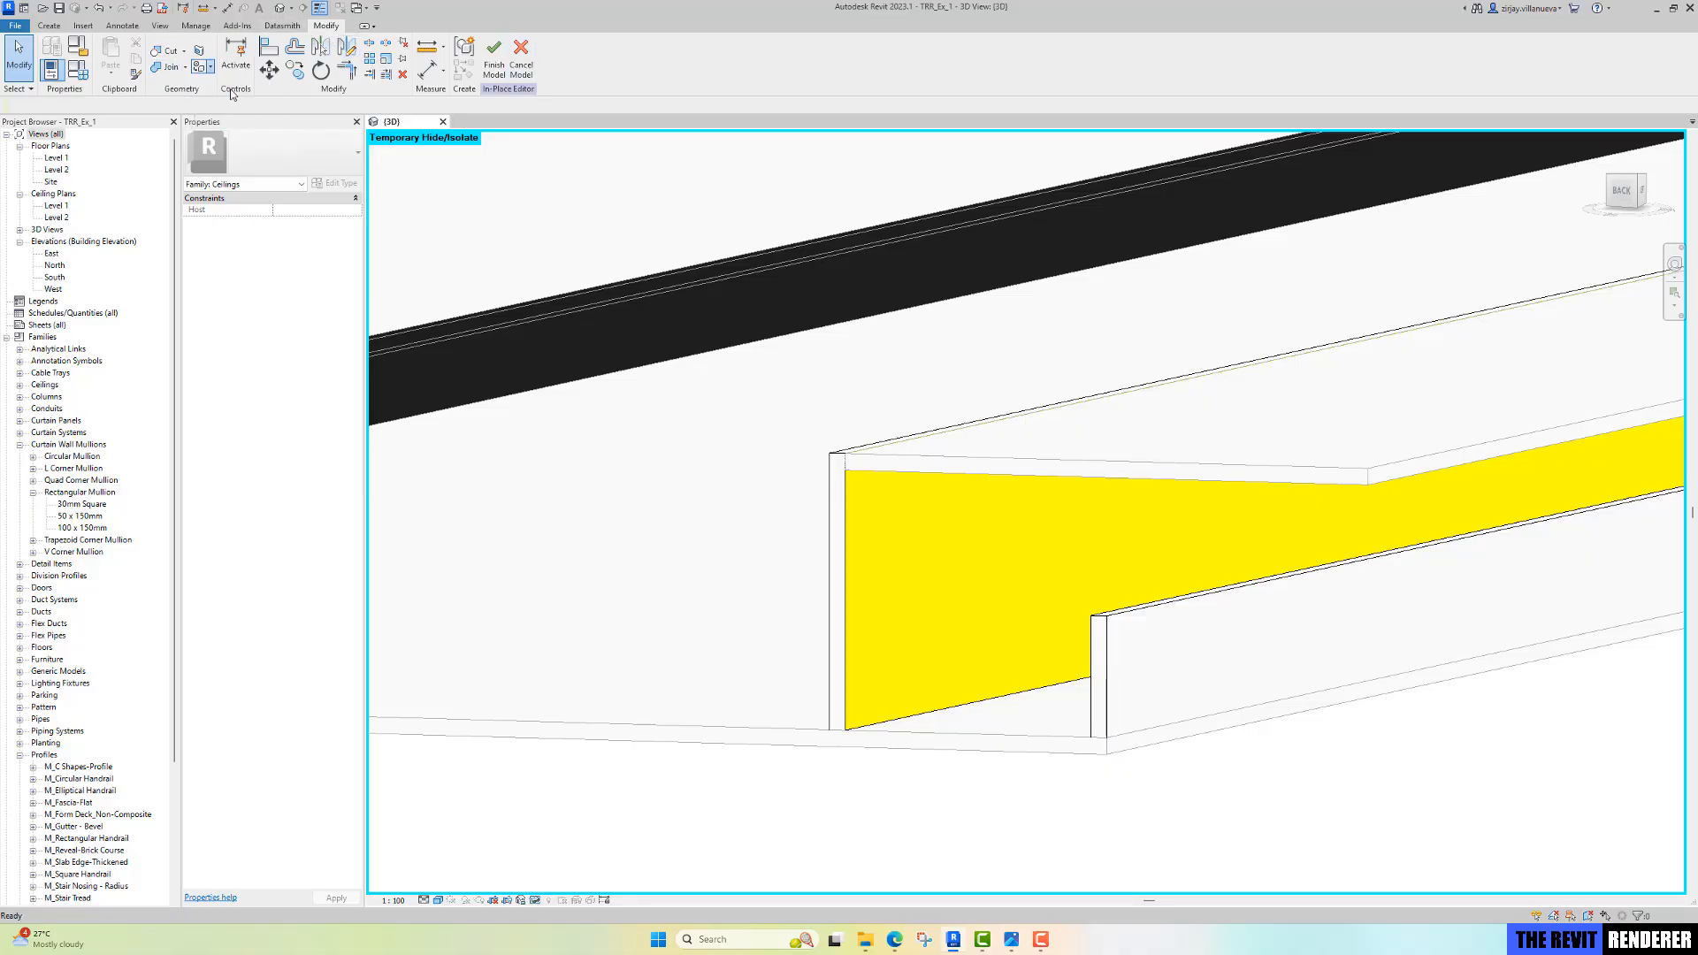
Step: Start the Paint tool, pick the Light Cove material, check the cove's back face, and finish the in-place model
key("p")
key("t")
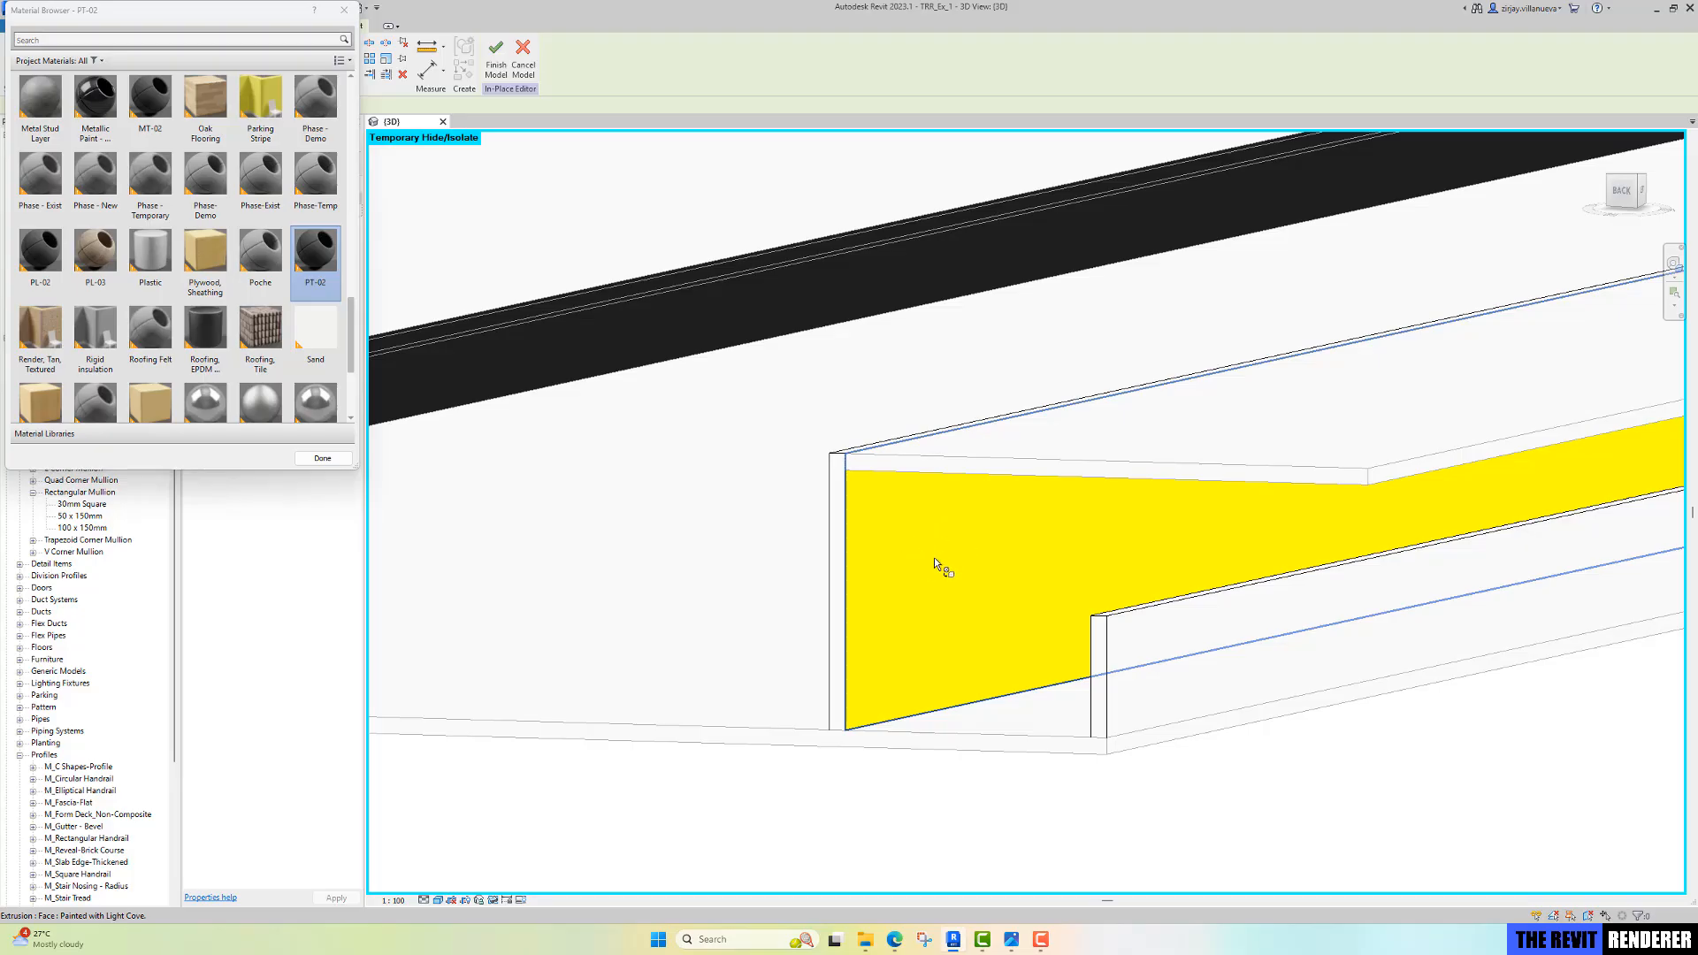
left_click(252, 266)
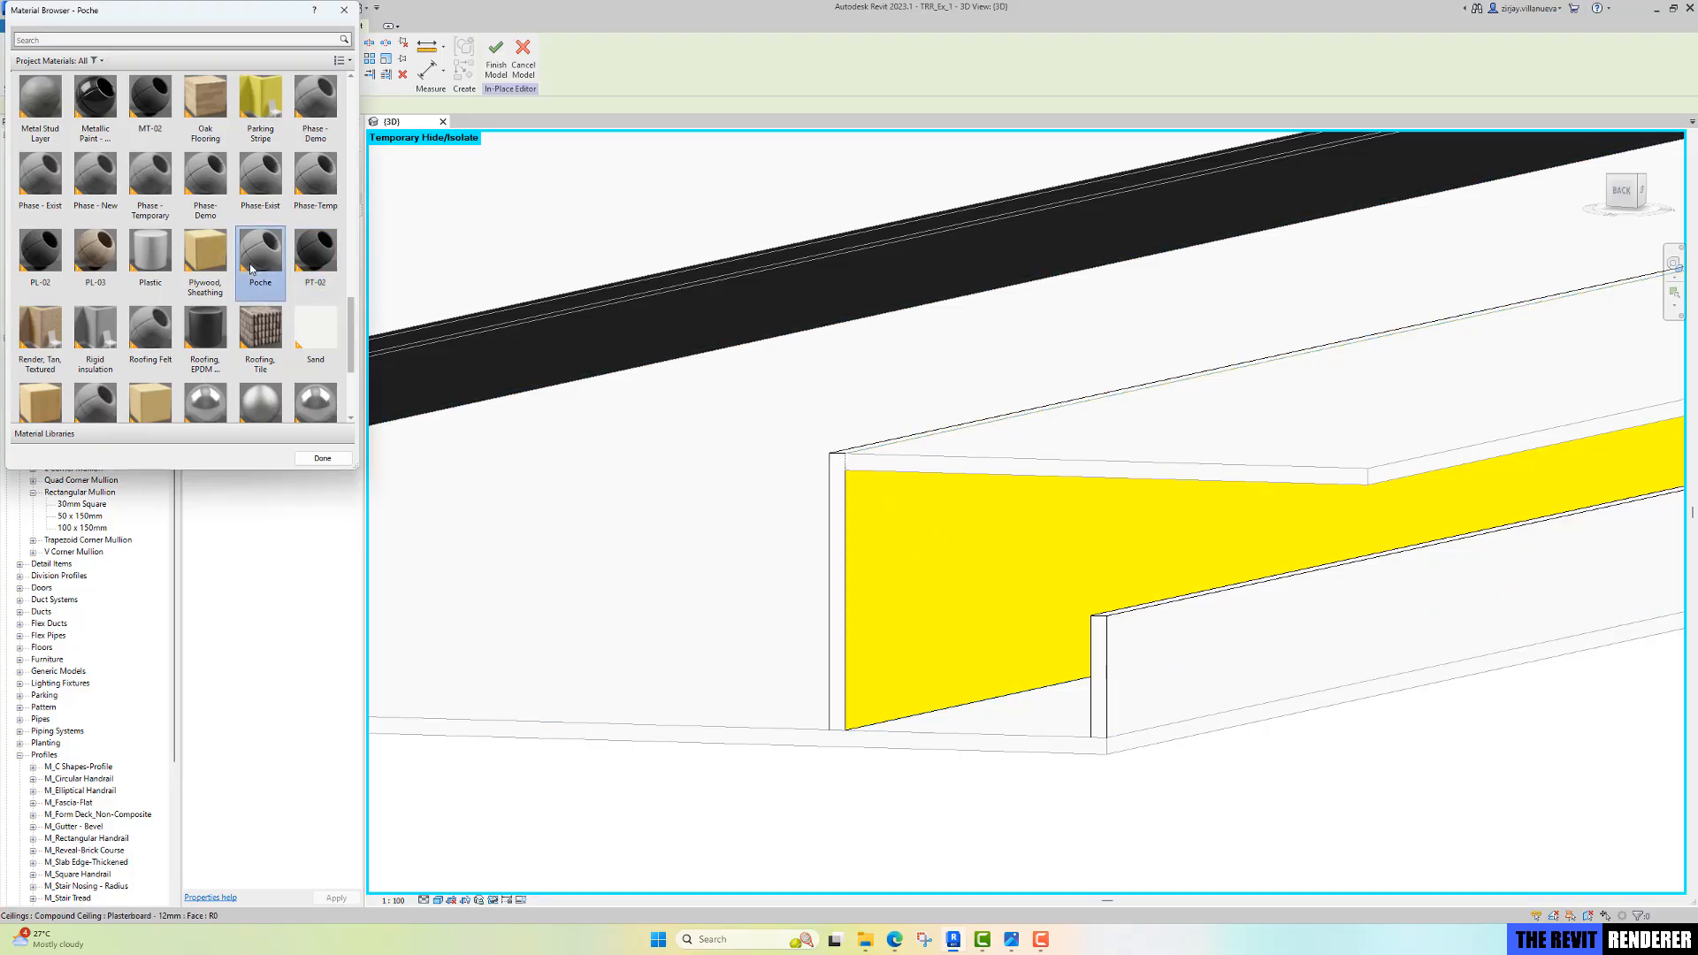
scroll(252, 268, "up", 2)
left_click(89, 173)
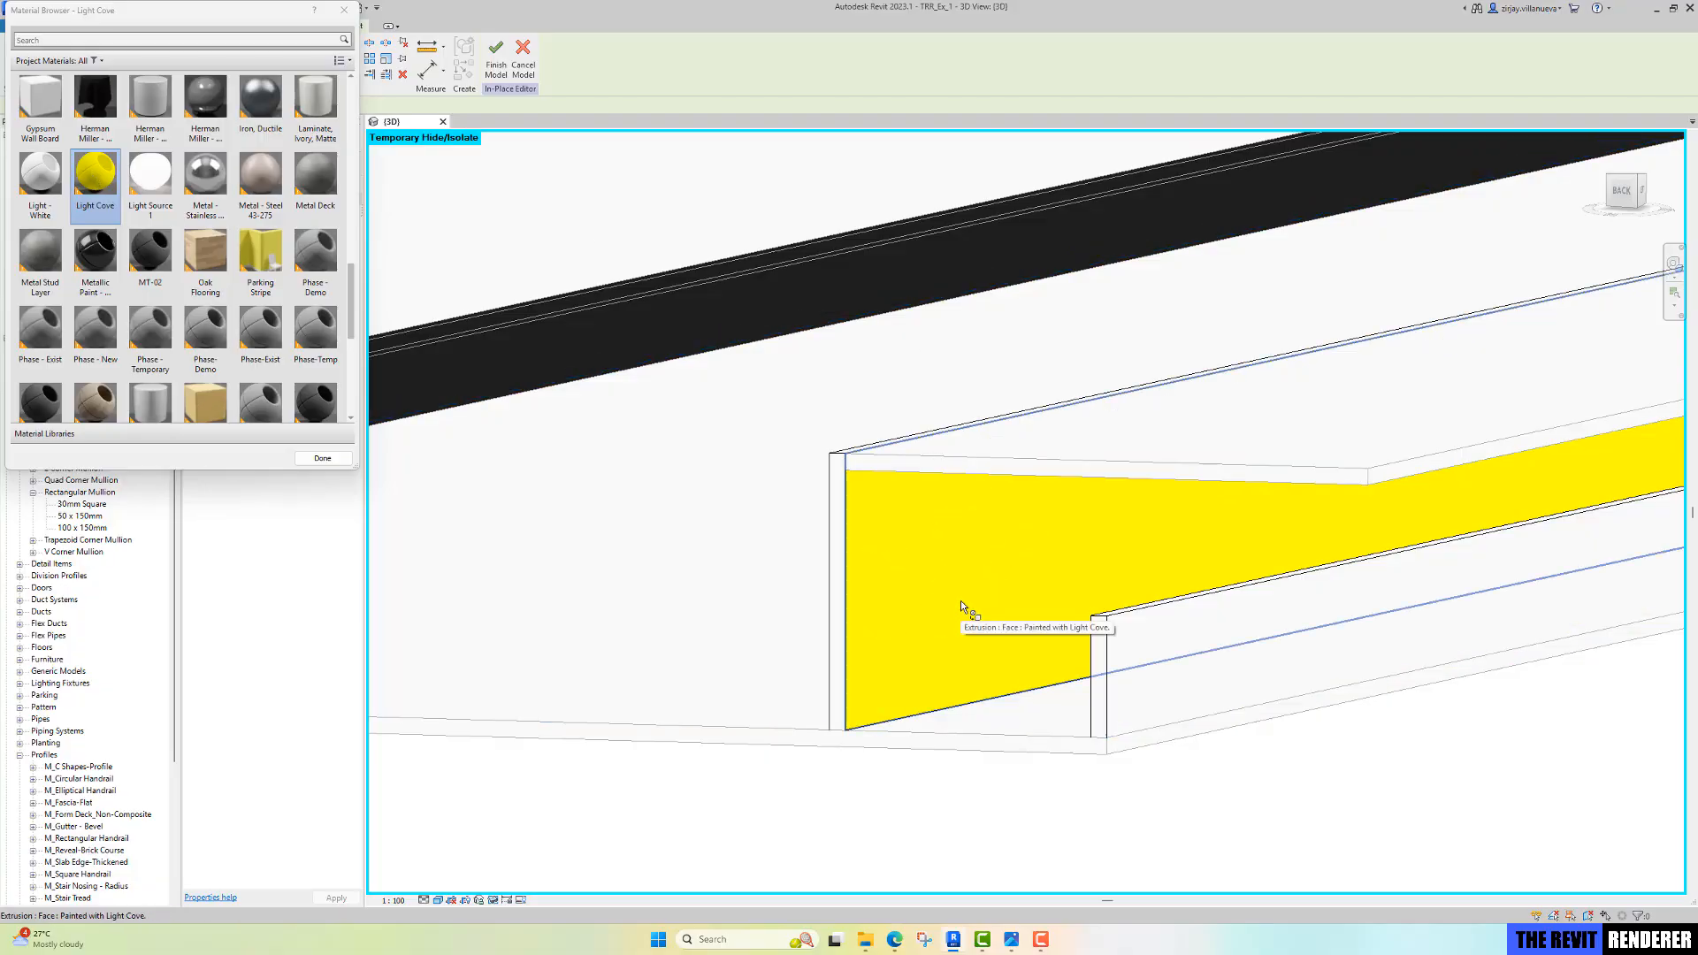
key("Escape")
left_click(491, 62)
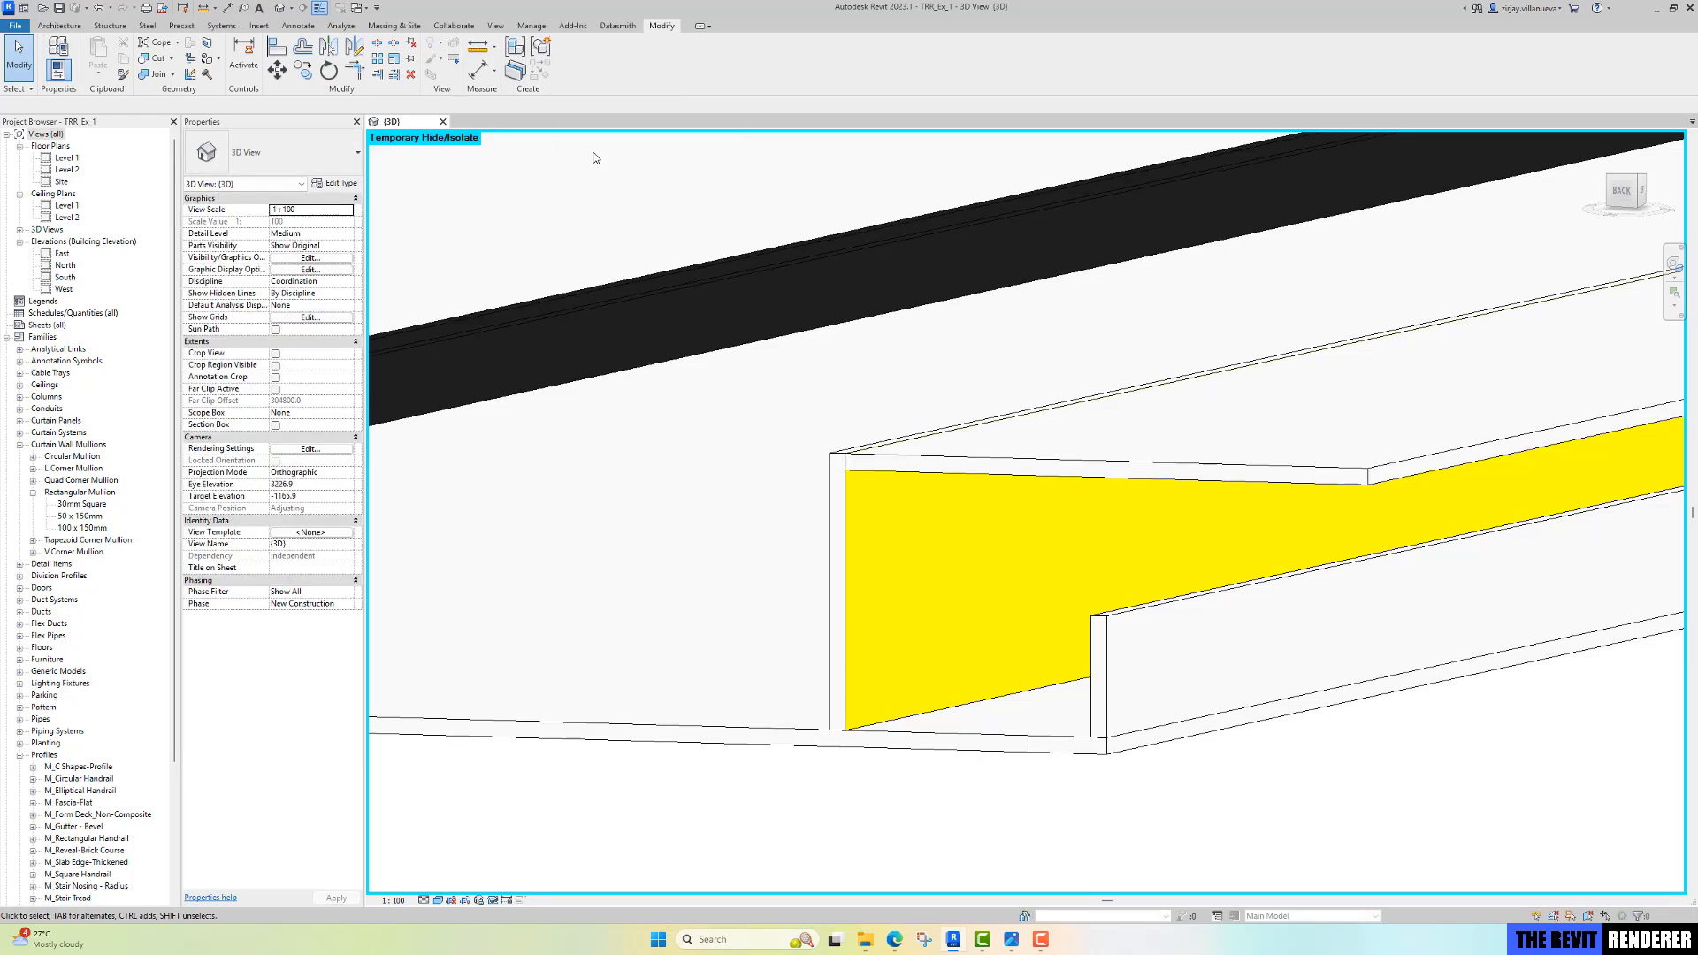
Step: Inspect the painted light cove face along the ceiling edge from a low angle
scroll(1033, 598, "down", 2)
scroll(1008, 660, "down", 1)
middle_click_drag(1008, 660, 1048, 630, "shift")
scroll(1054, 459, "up", 4)
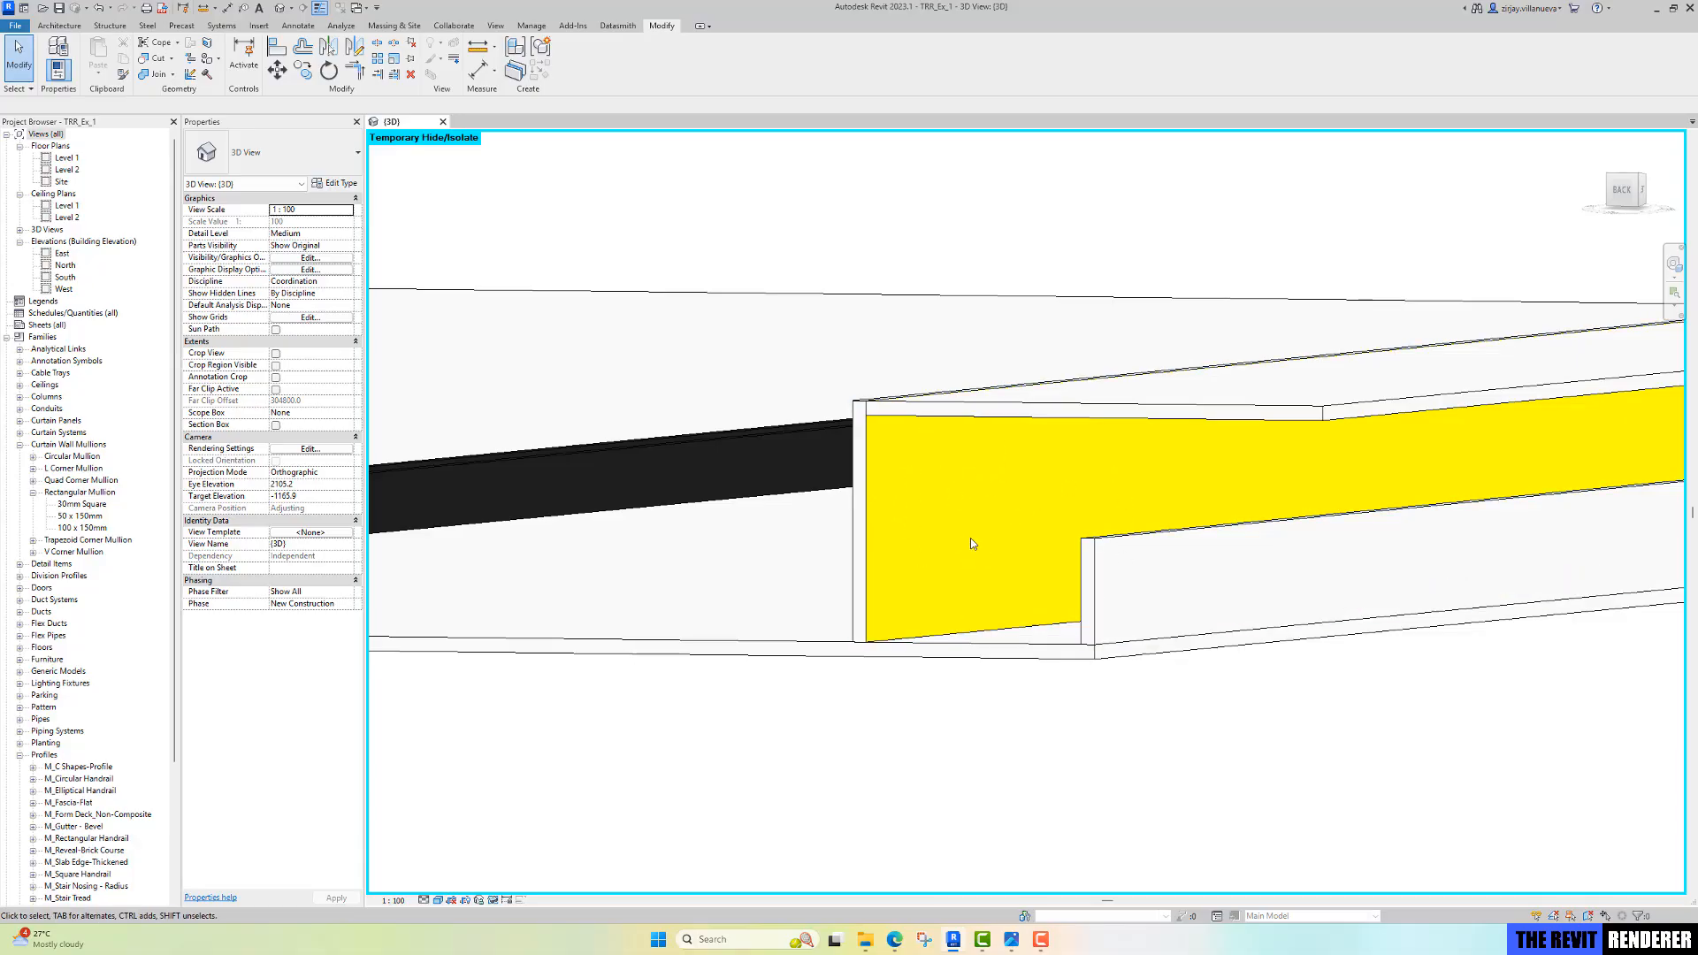
scroll(983, 506, "down", 3)
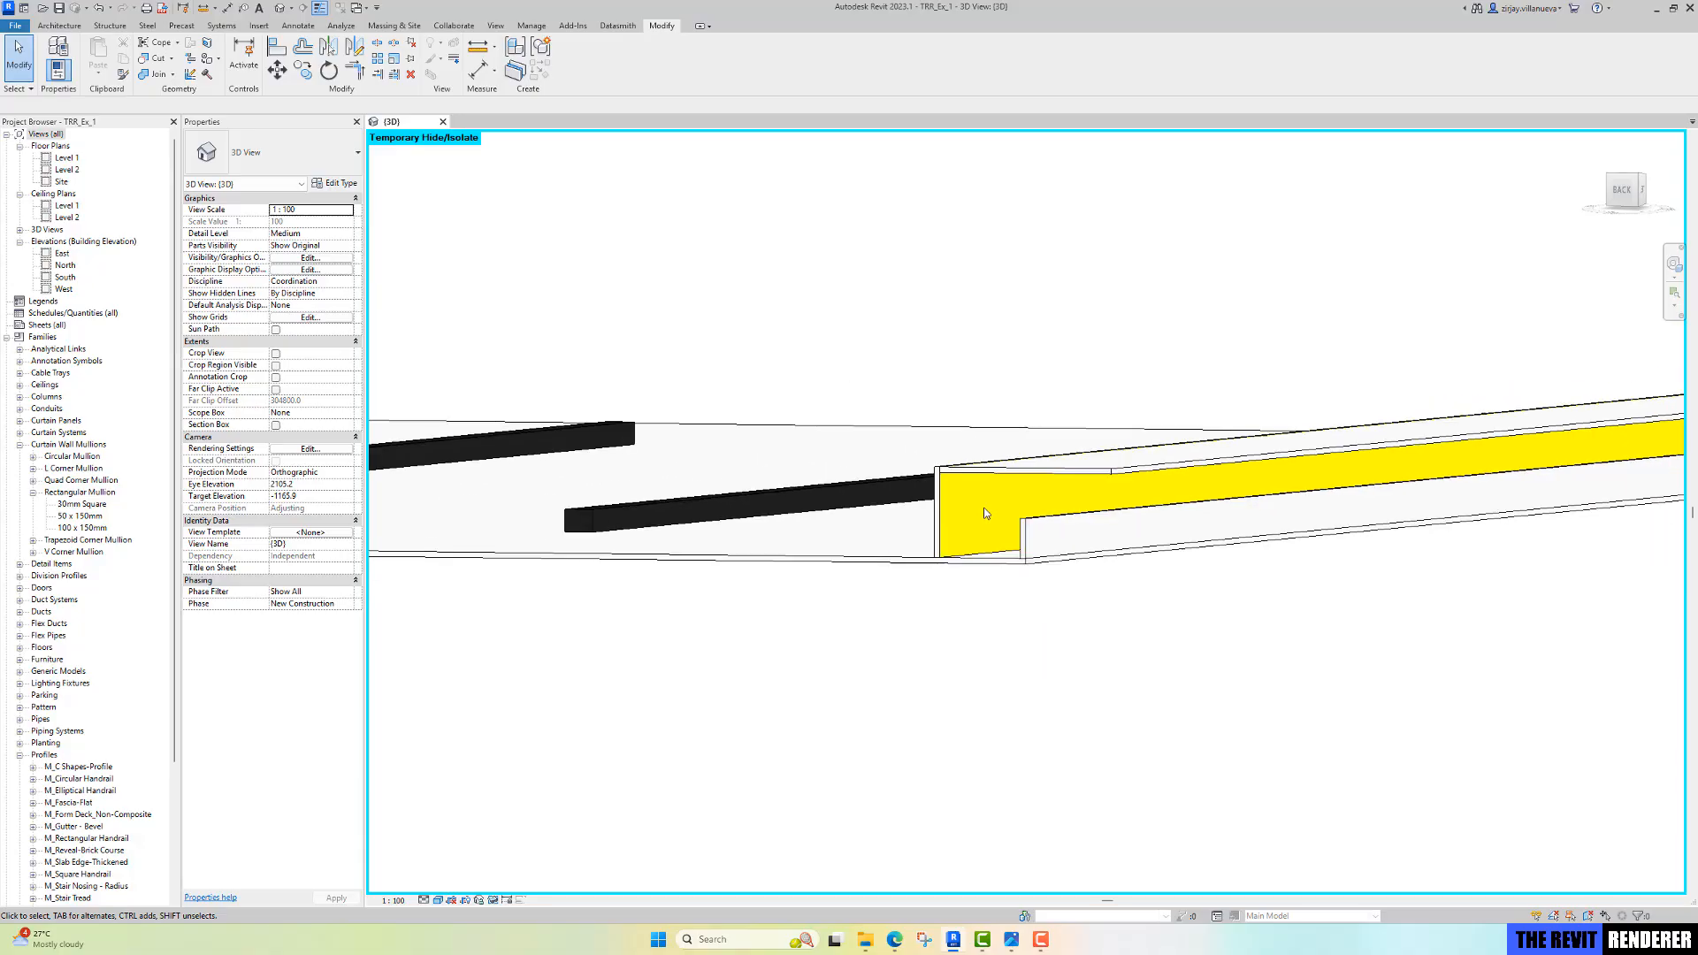
left_click(985, 564)
scroll(1395, 581, "down", 2)
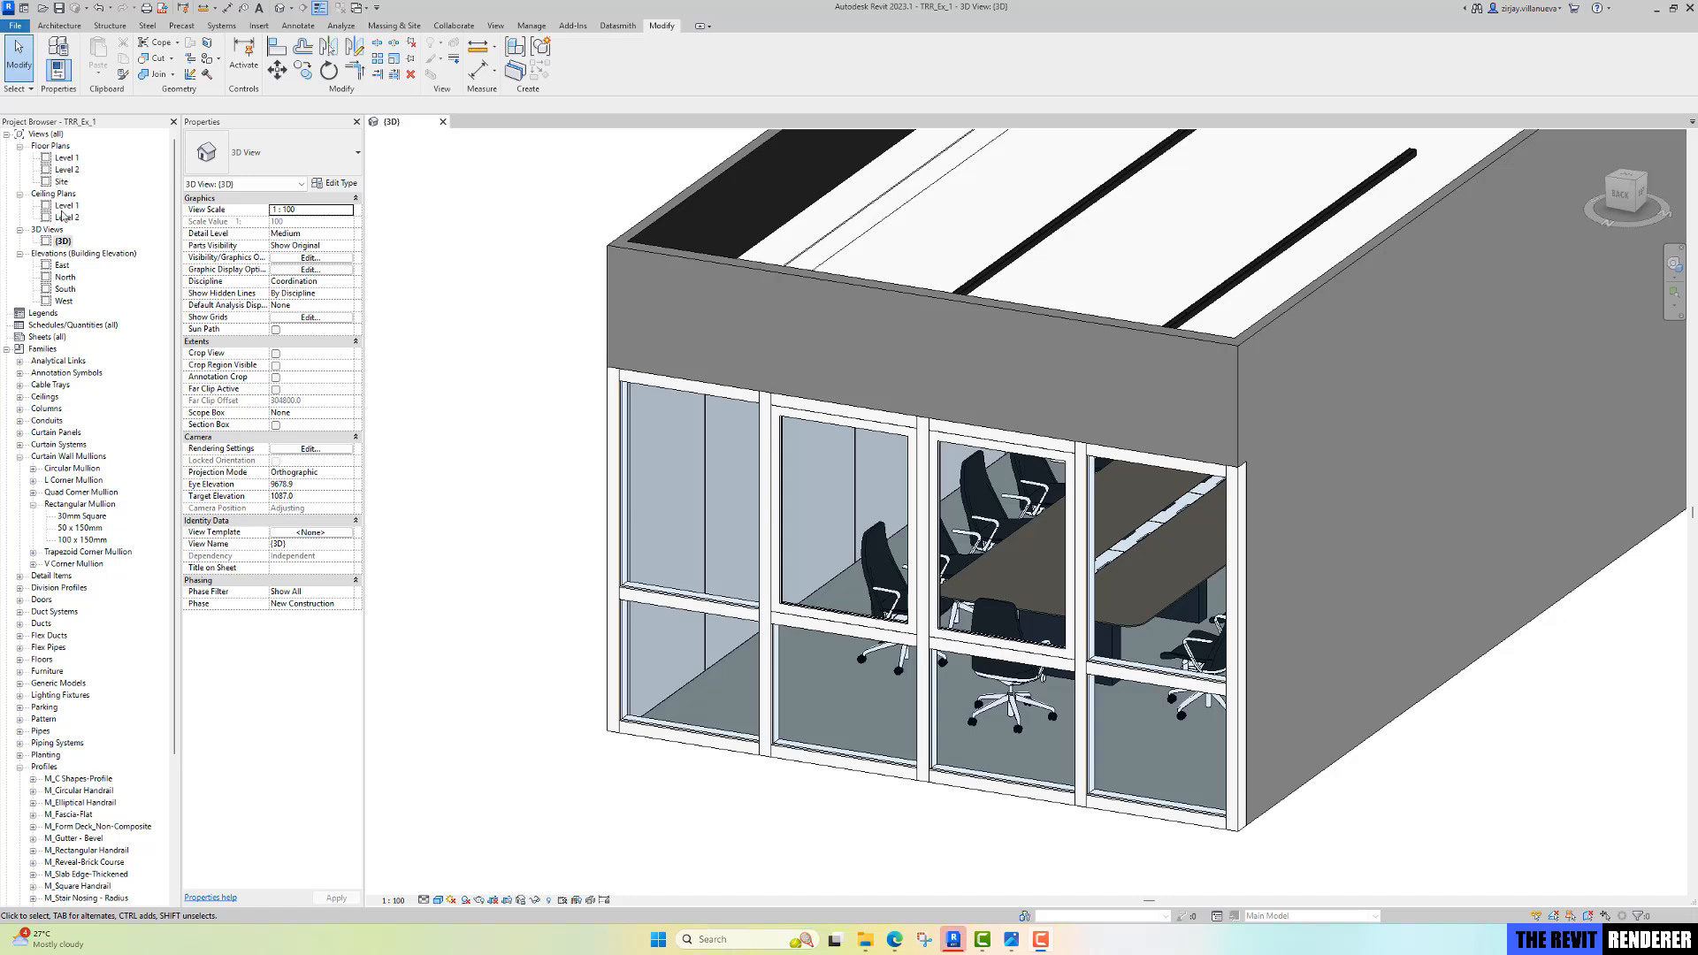
Step: Set the detail level of the {3D} view to Fine
left_click(63, 242)
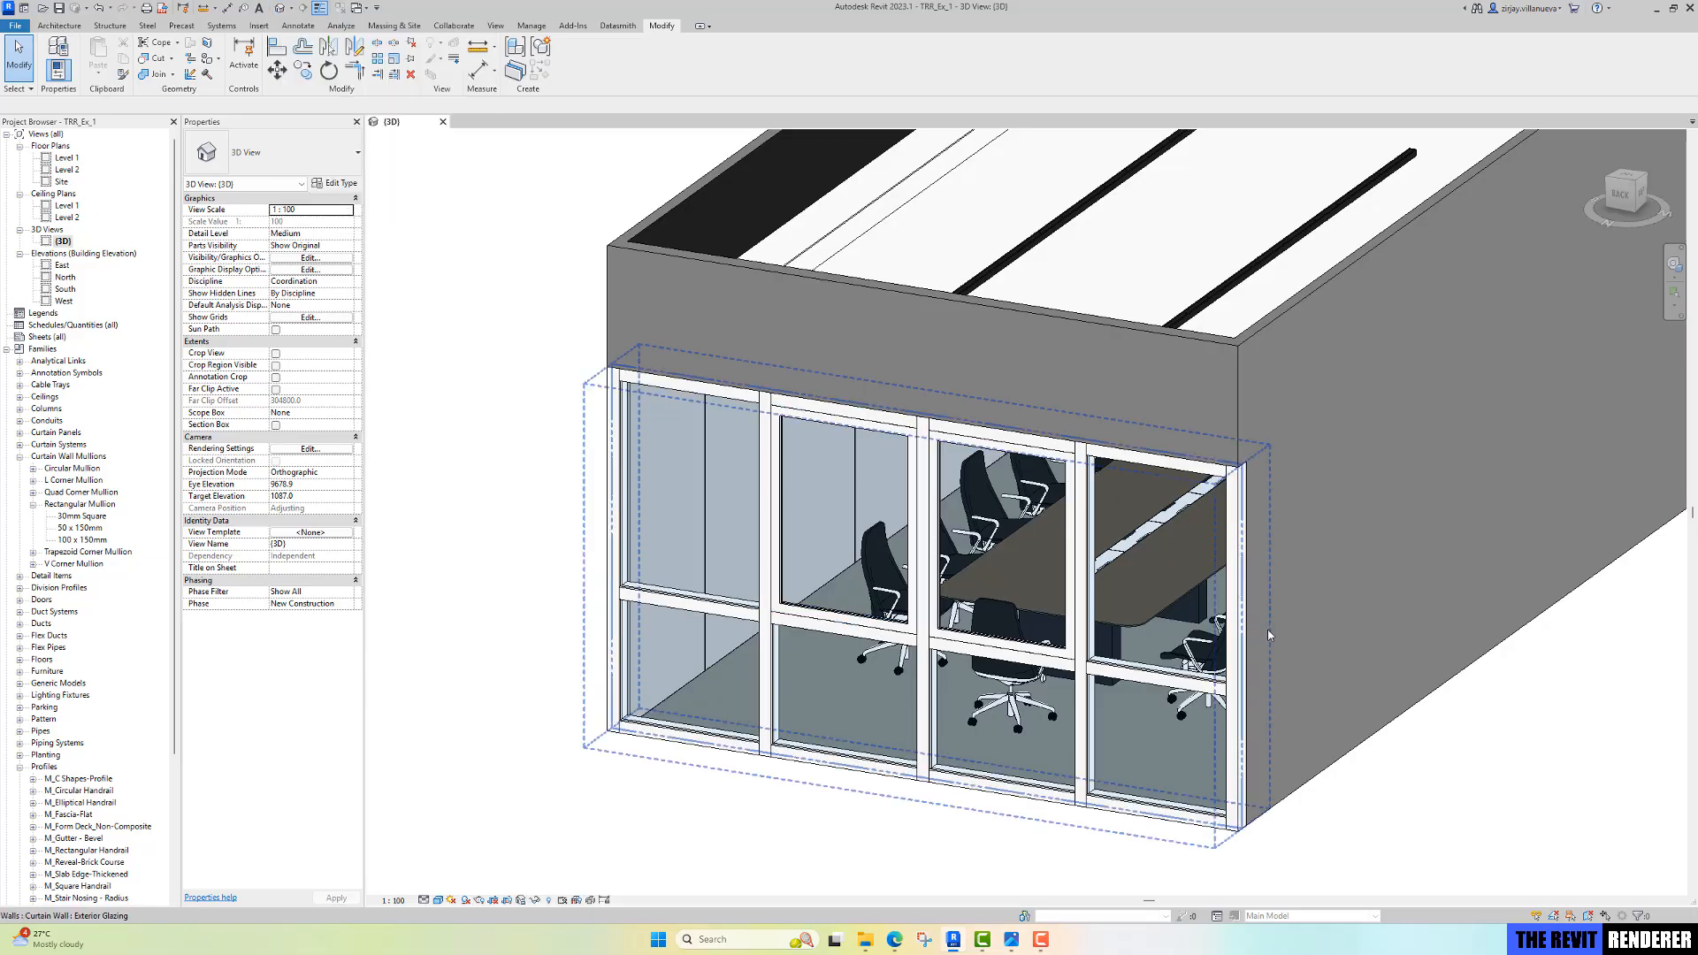
middle_click_drag(1278, 573, 1234, 619)
scroll(1231, 466, "down", 3)
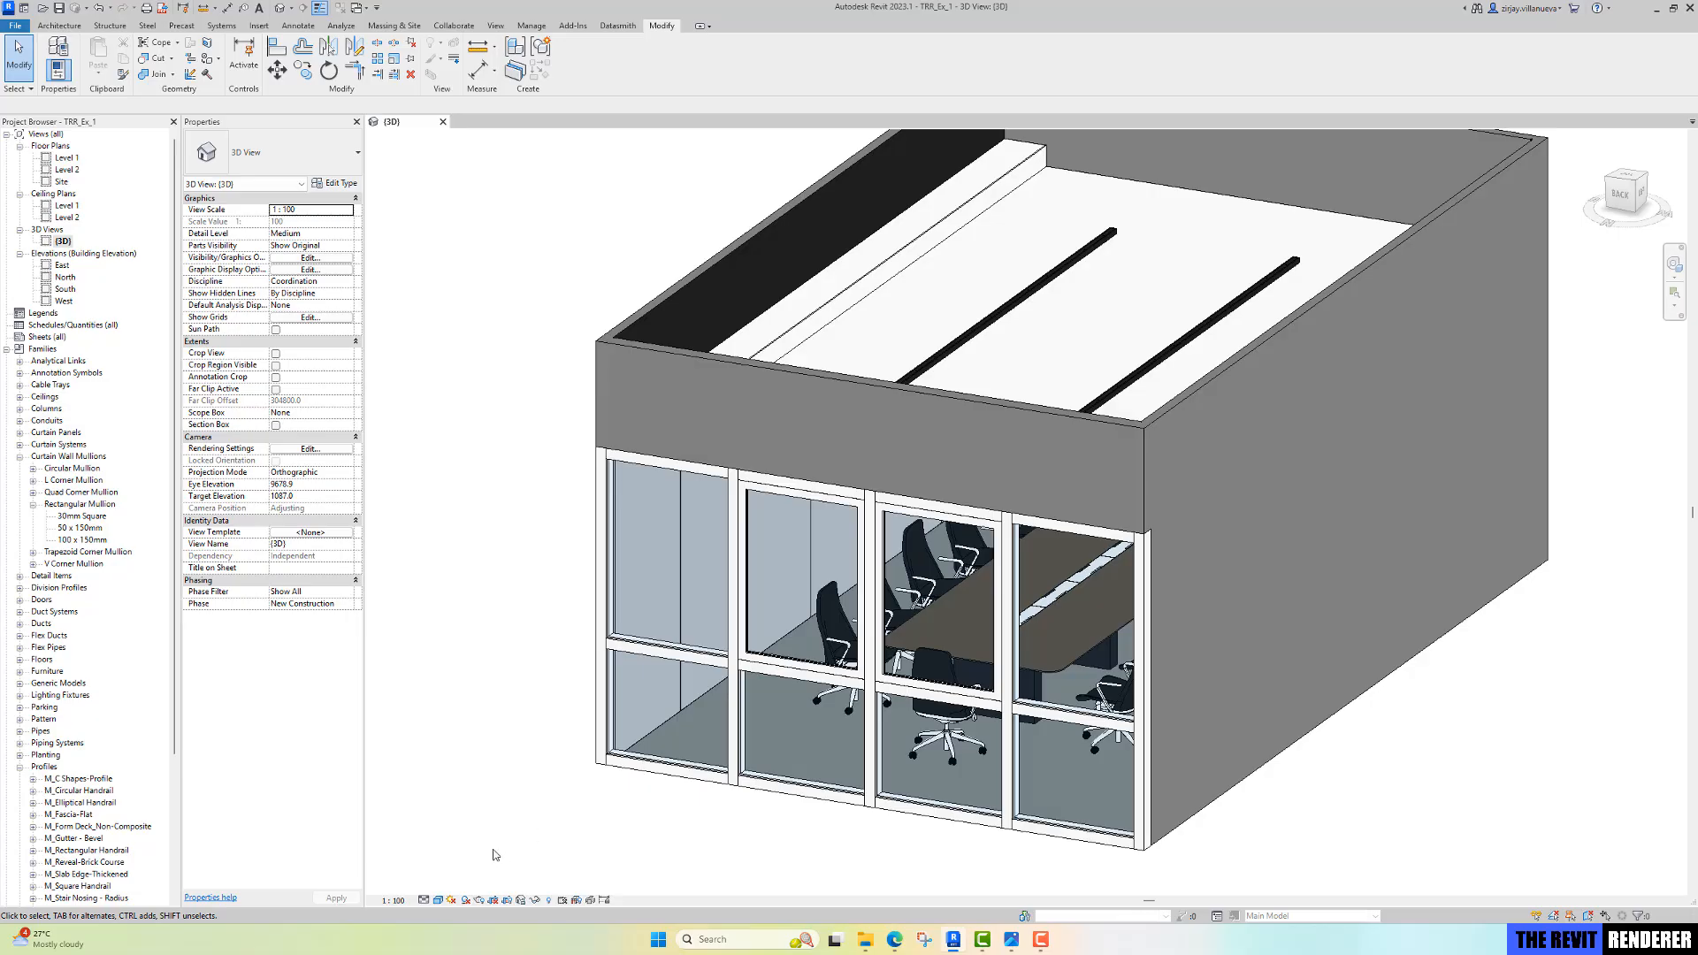
left_click(424, 899)
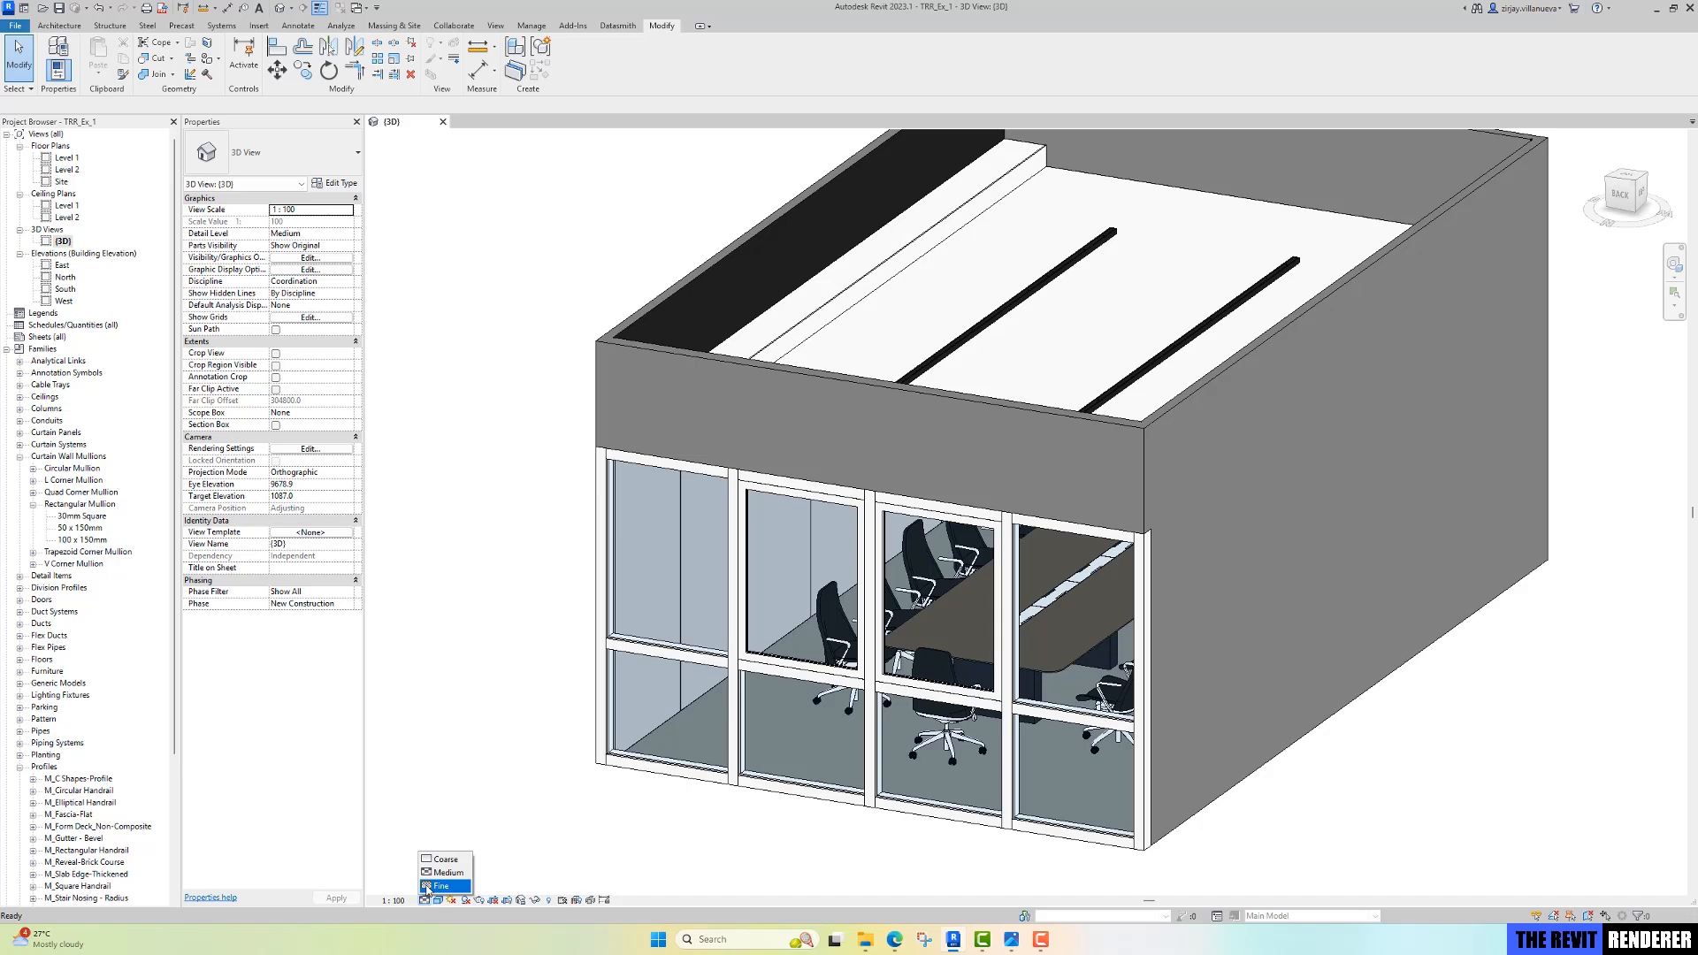
left_click(428, 887)
Step: Inspect the furnished room through the exterior glazing from several angles
middle_click_drag(955, 746, 1296, 723, "shift")
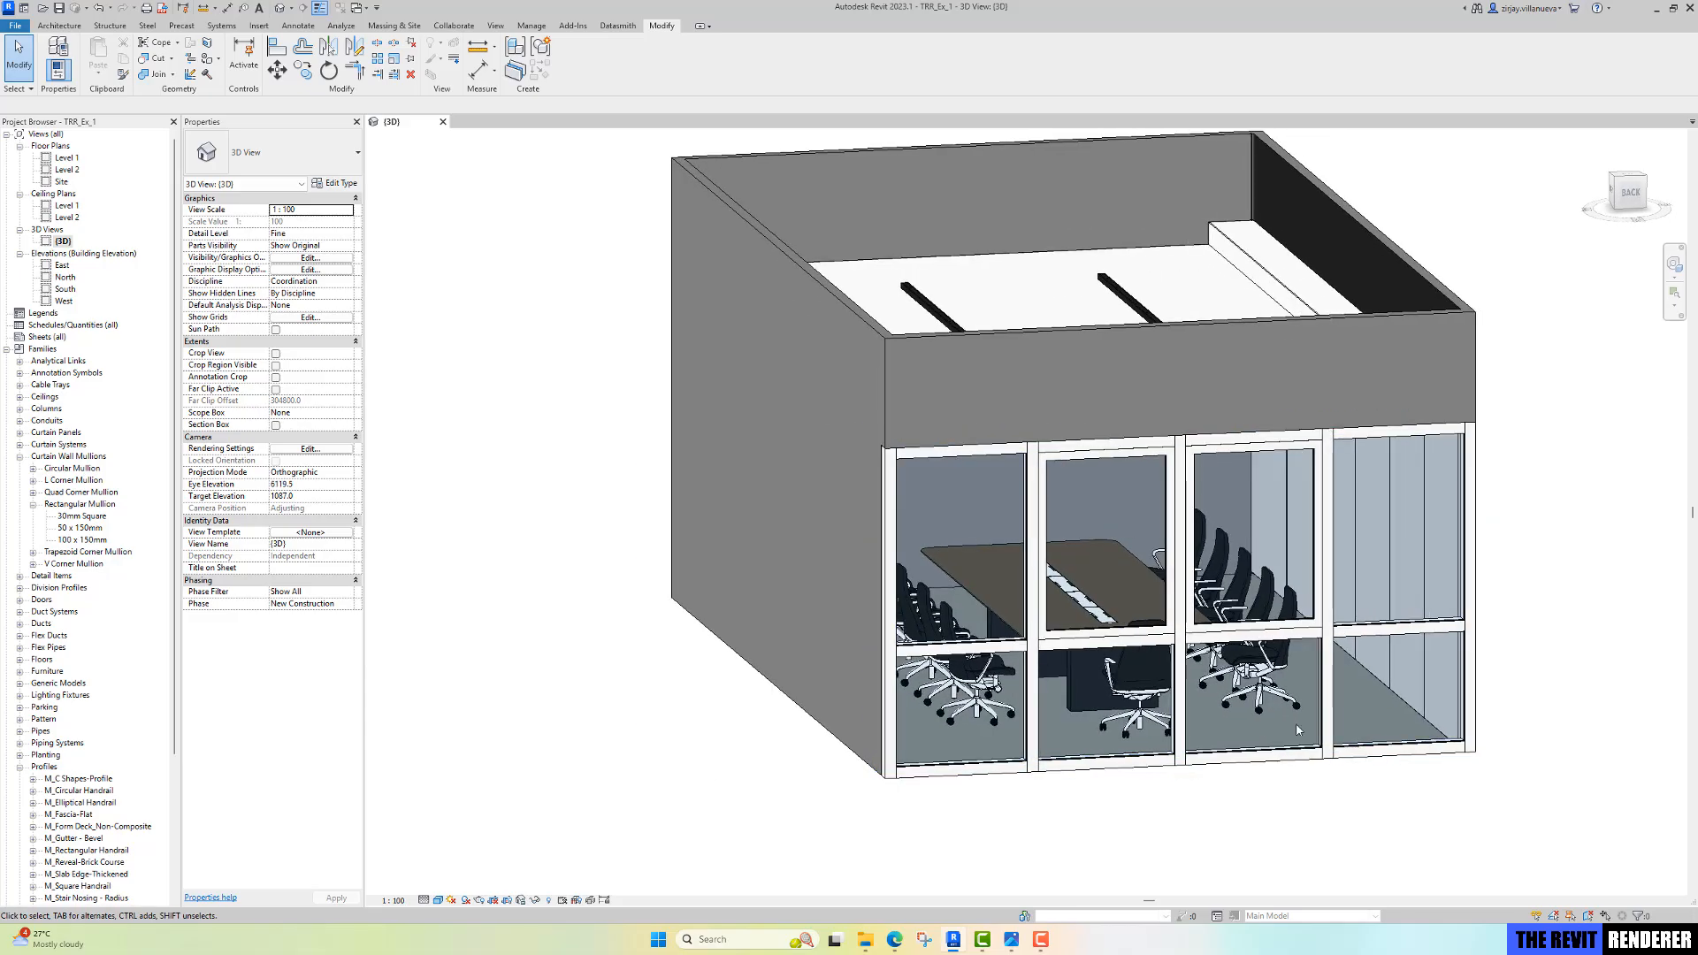
scroll(1297, 723, "up", 5)
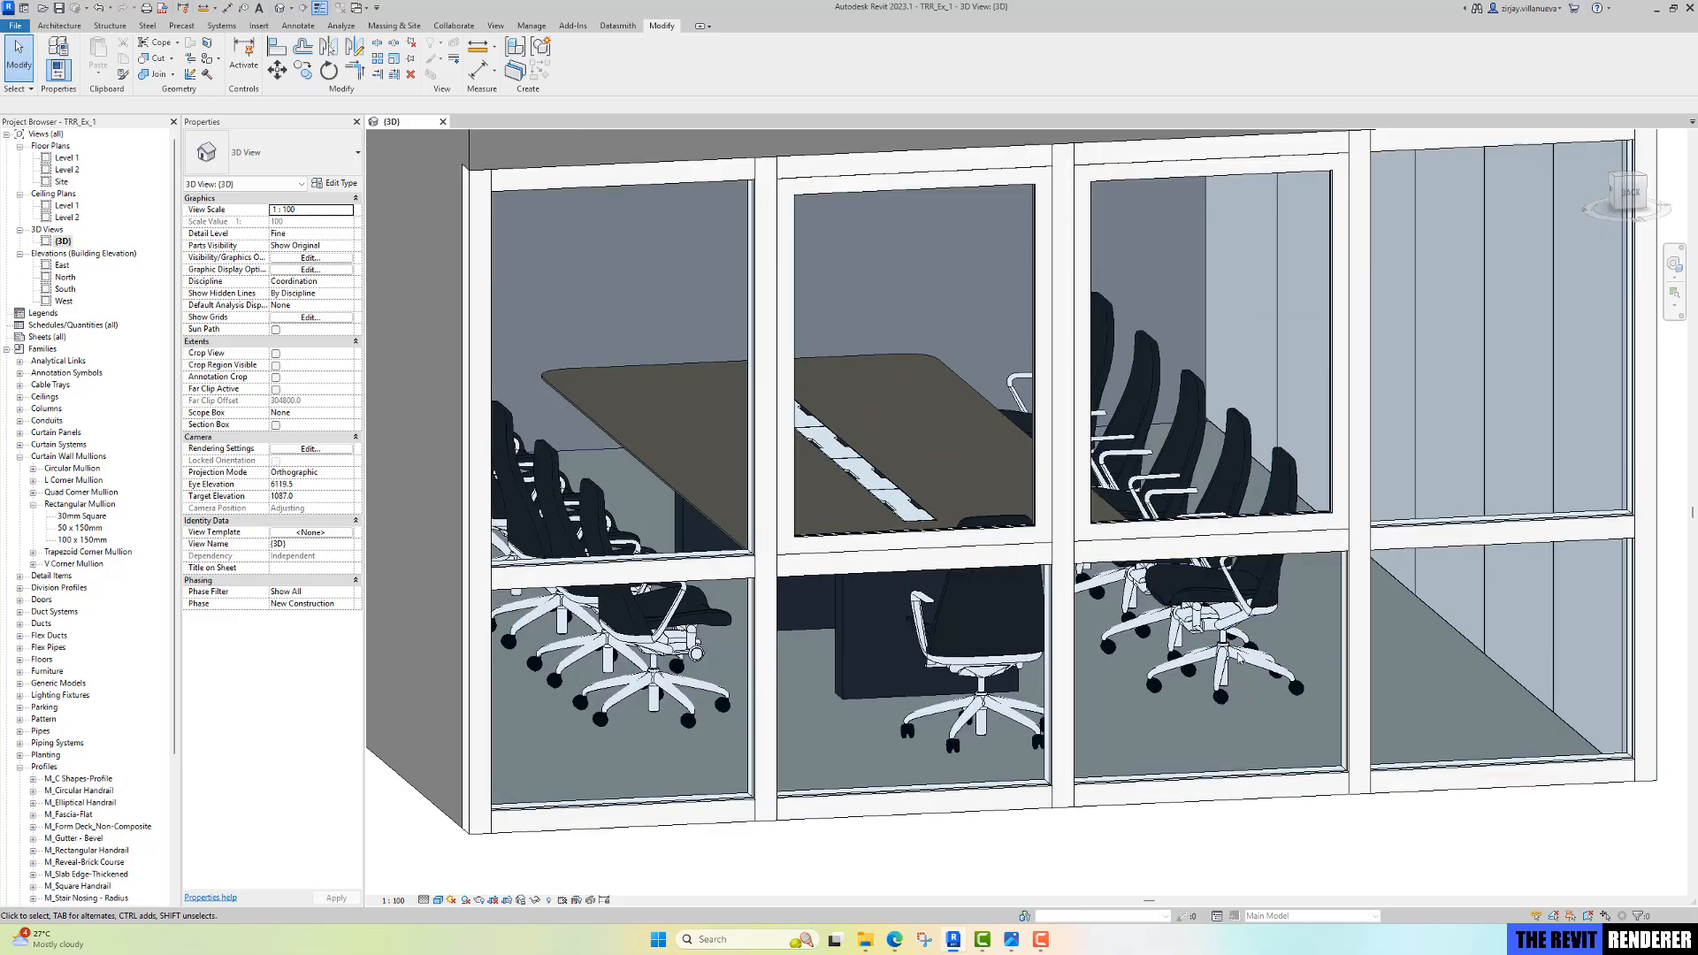
scroll(1100, 730, "down", 2)
scroll(1187, 712, "down", 2)
mouse_move(1188, 712)
middle_mouse_down("shift")
mouse_move(1119, 724)
mouse_move(1194, 735)
middle_mouse_up("shift")
middle_click_drag(1197, 736, 1168, 851, "shift")
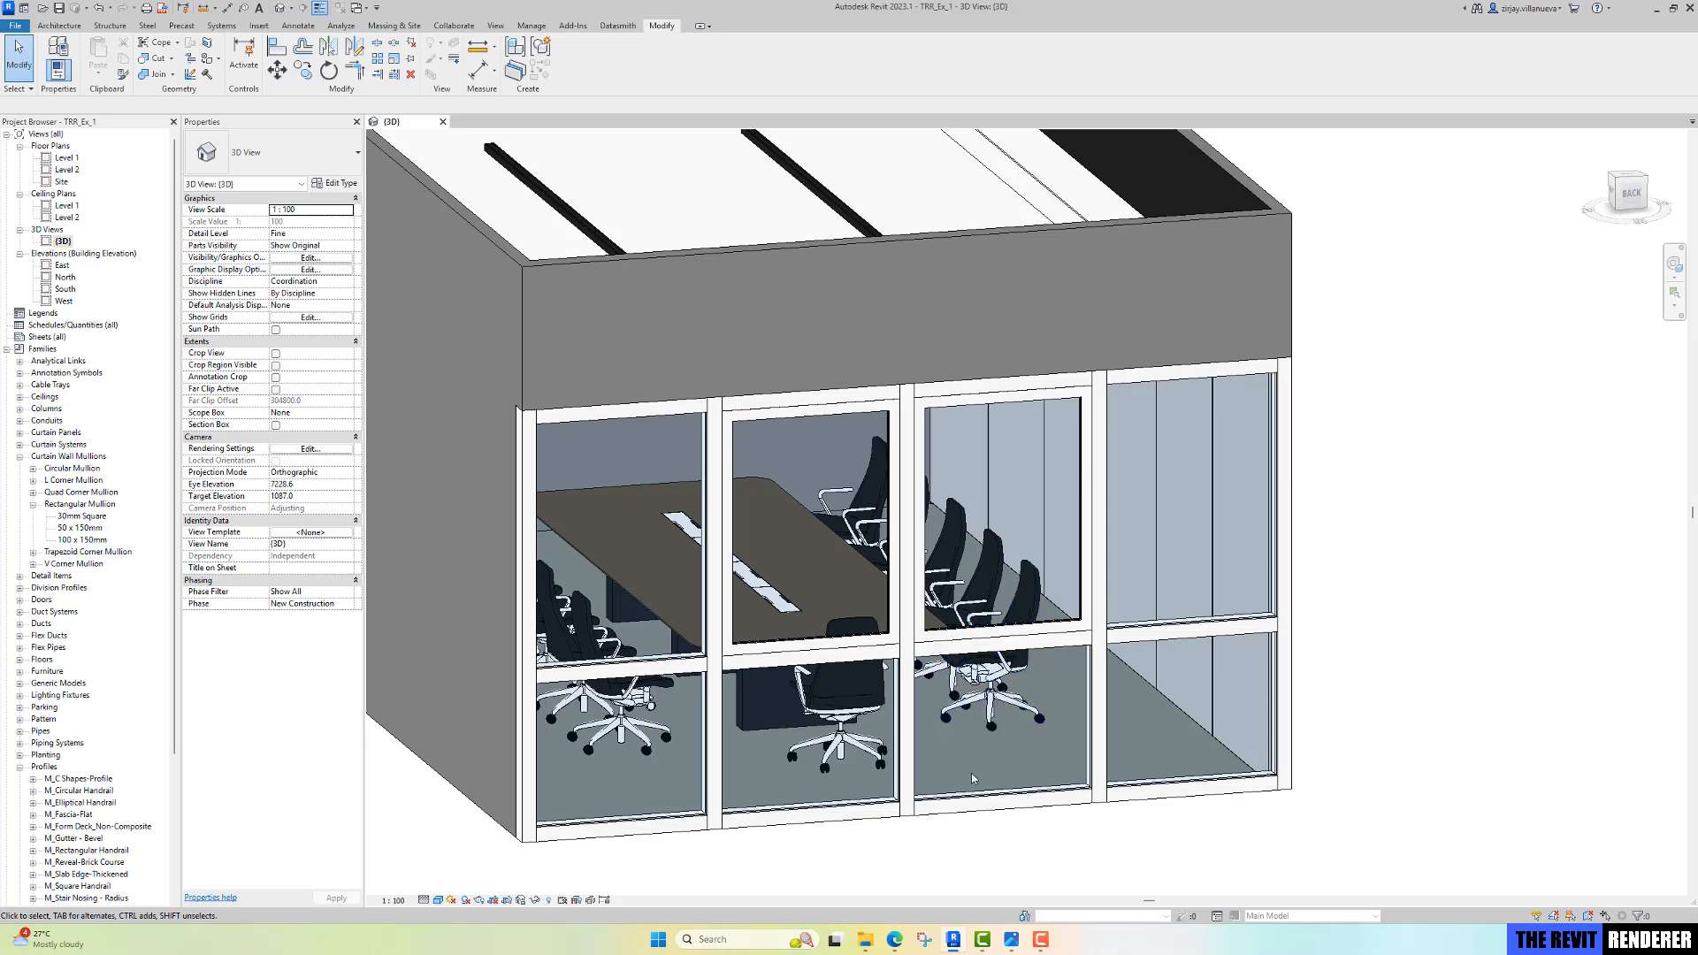
middle_click_drag(1097, 798, 1106, 794, "shift")
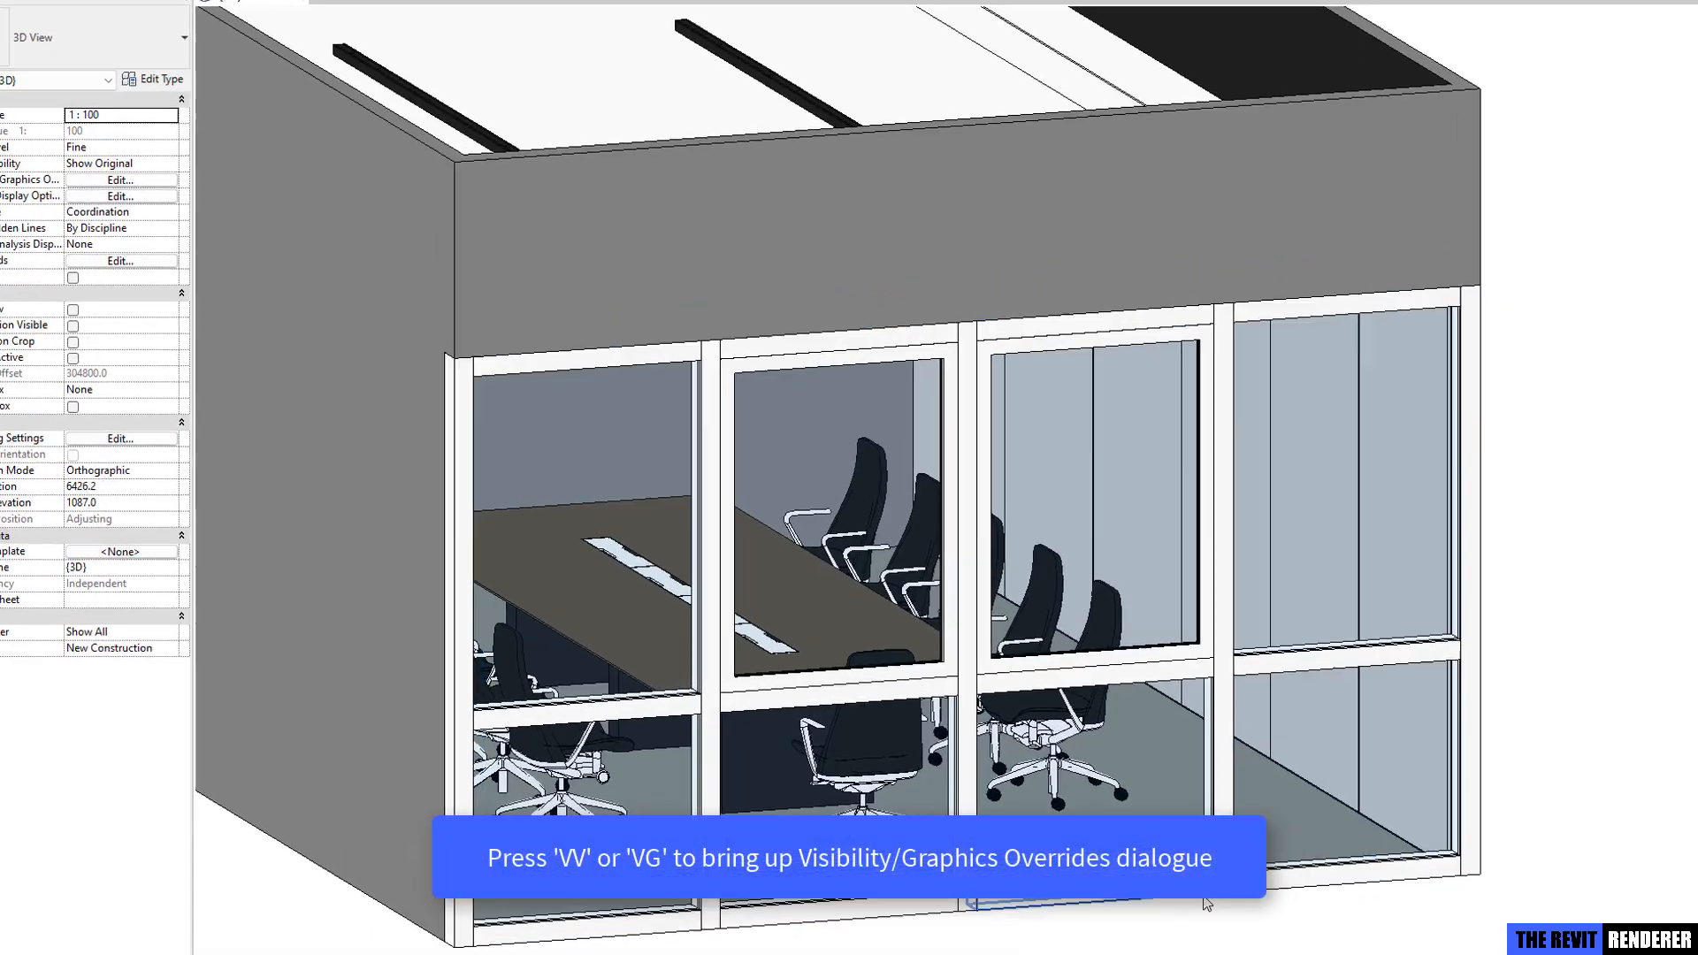
Step: Turn off the Planting category in the 3D view's visibility/graphic overrides and apply the change
key("v")
key("v")
left_click(637, 486)
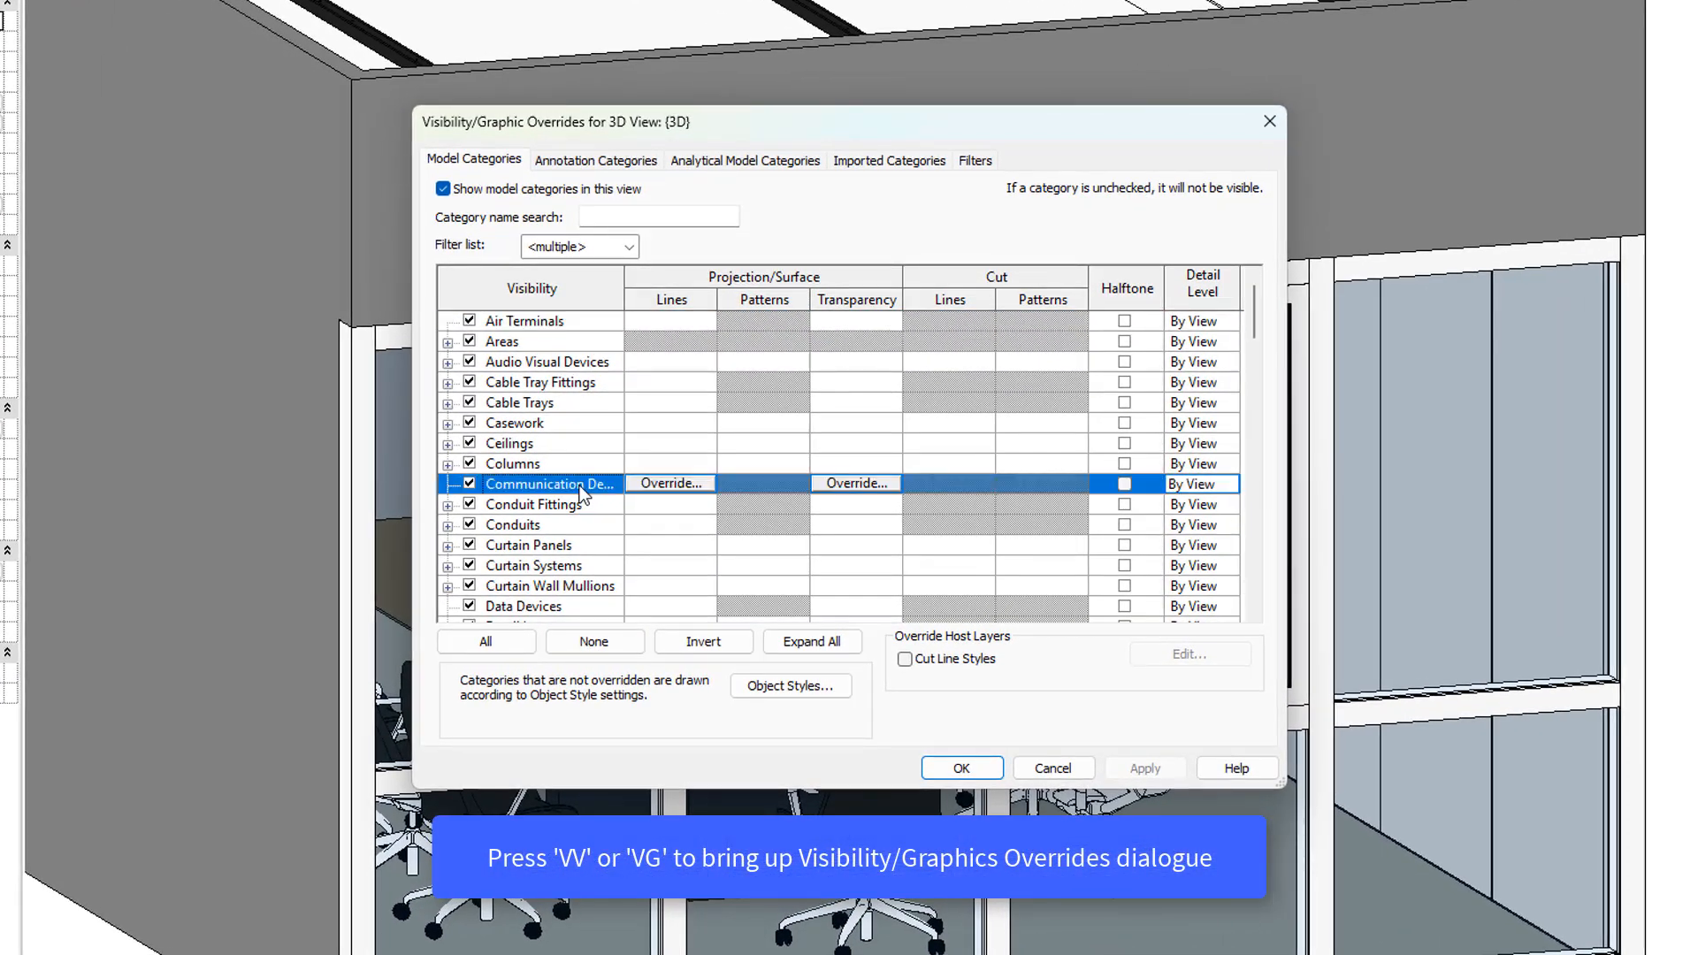
scroll(580, 492, "down", 10)
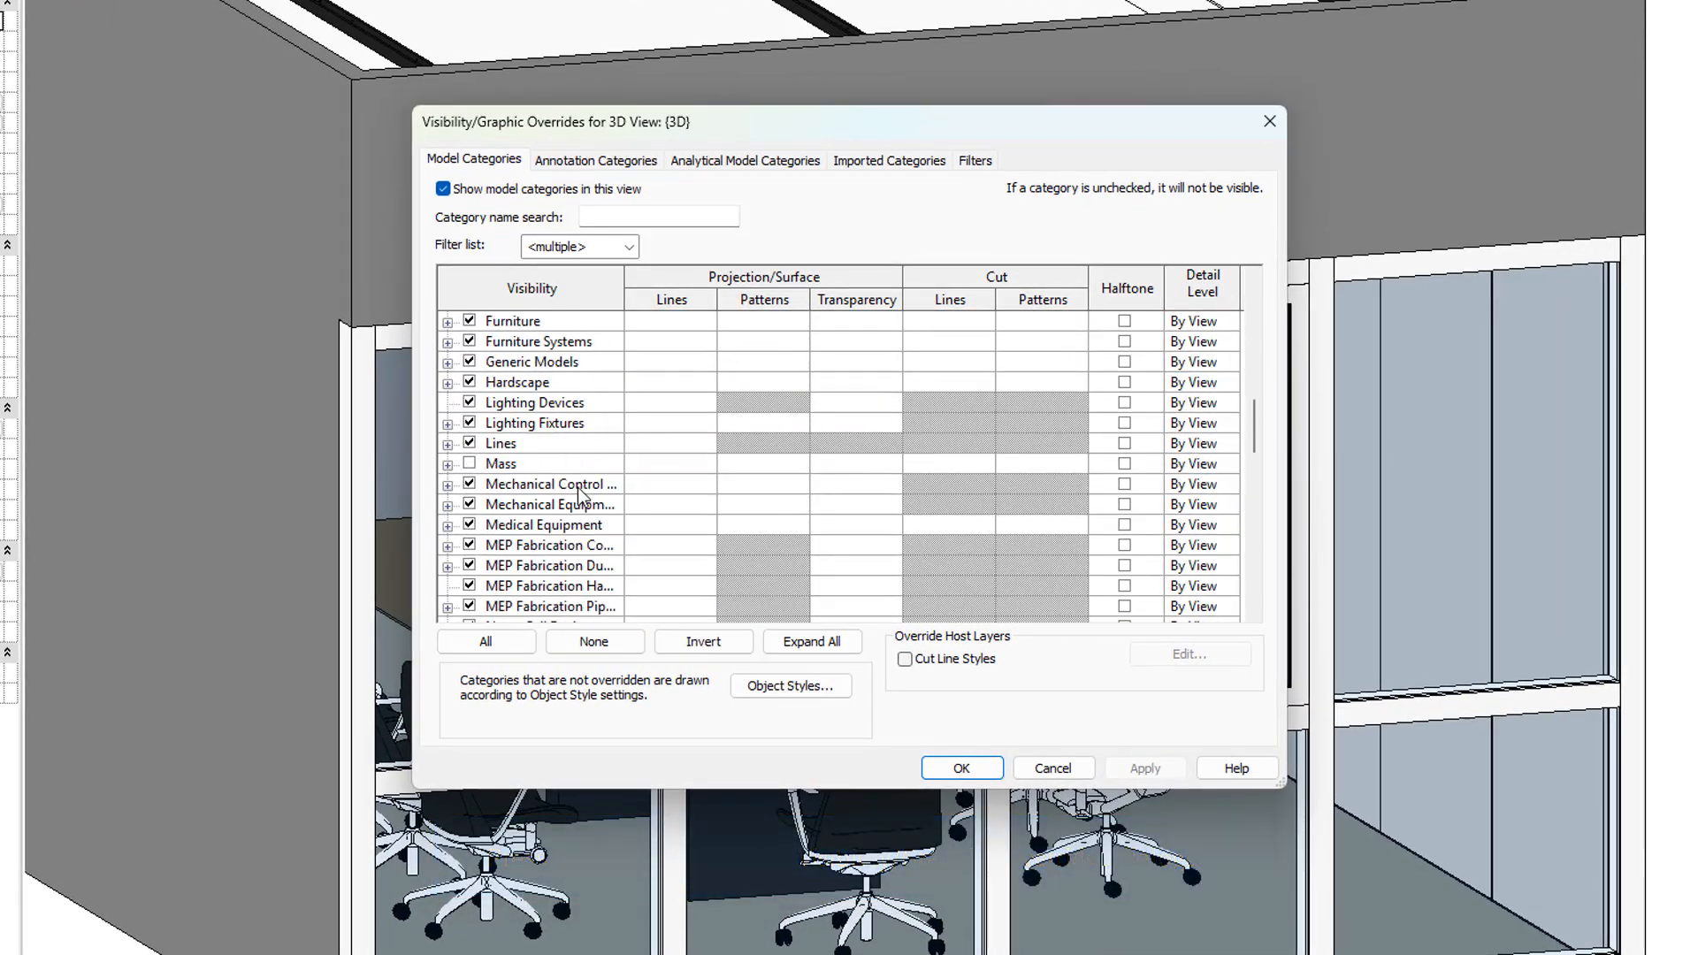
scroll(580, 492, "down", 3)
scroll(579, 492, "down", 3)
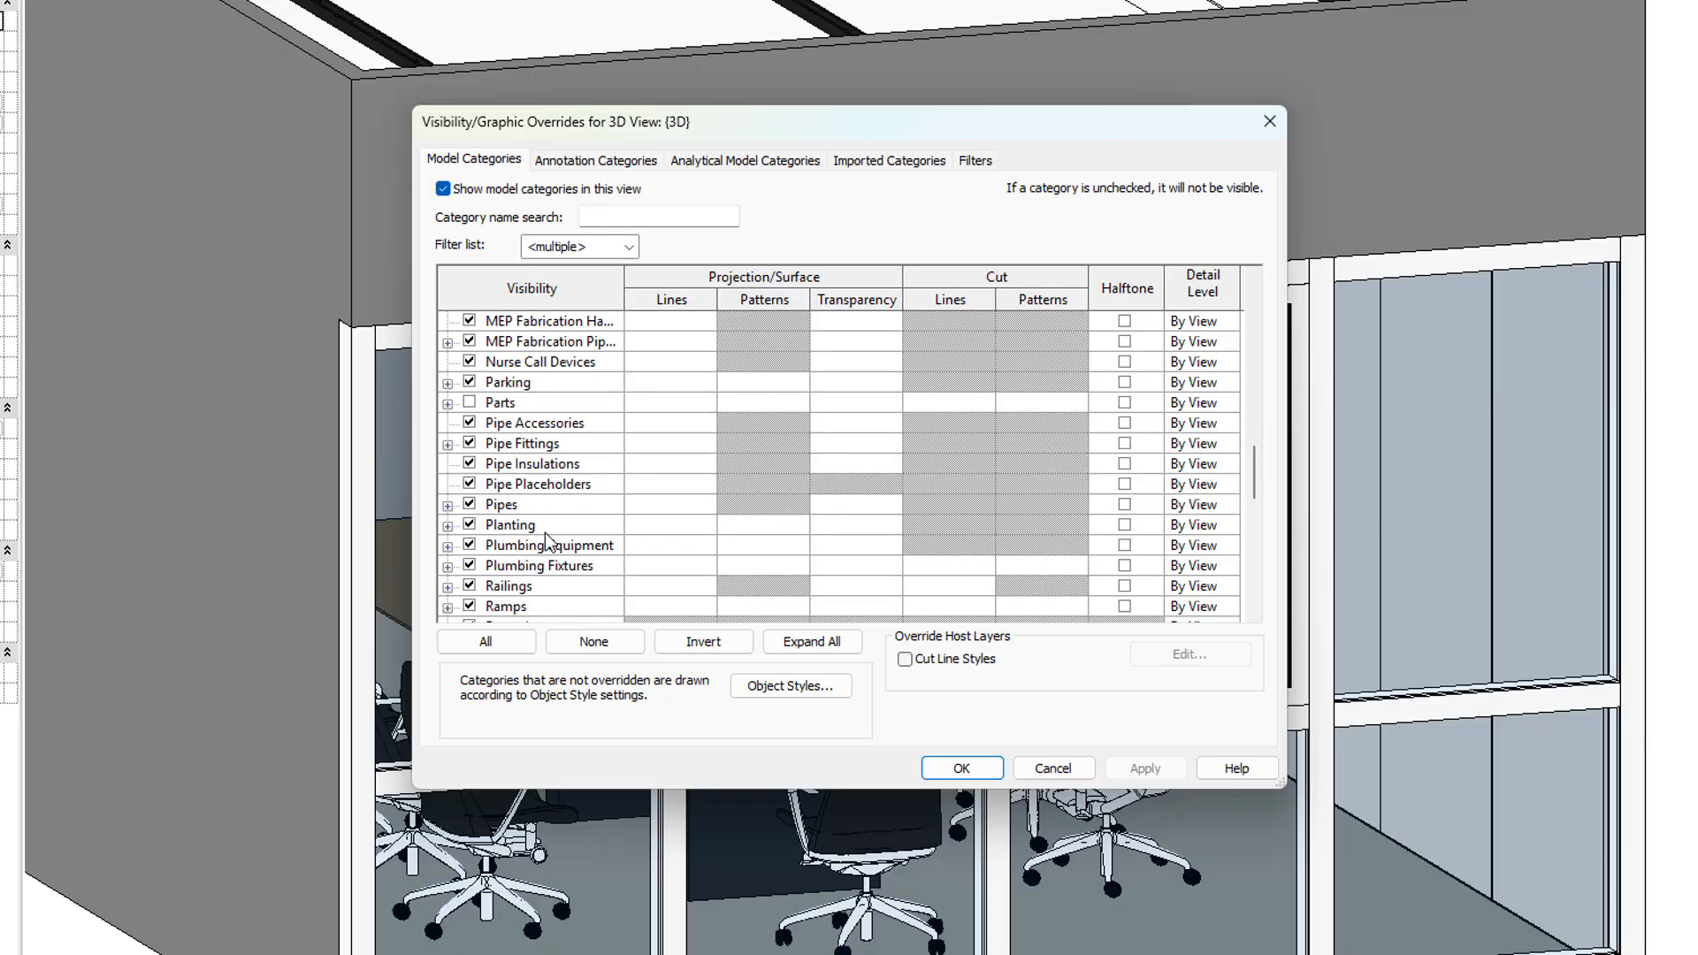
left_click(534, 528)
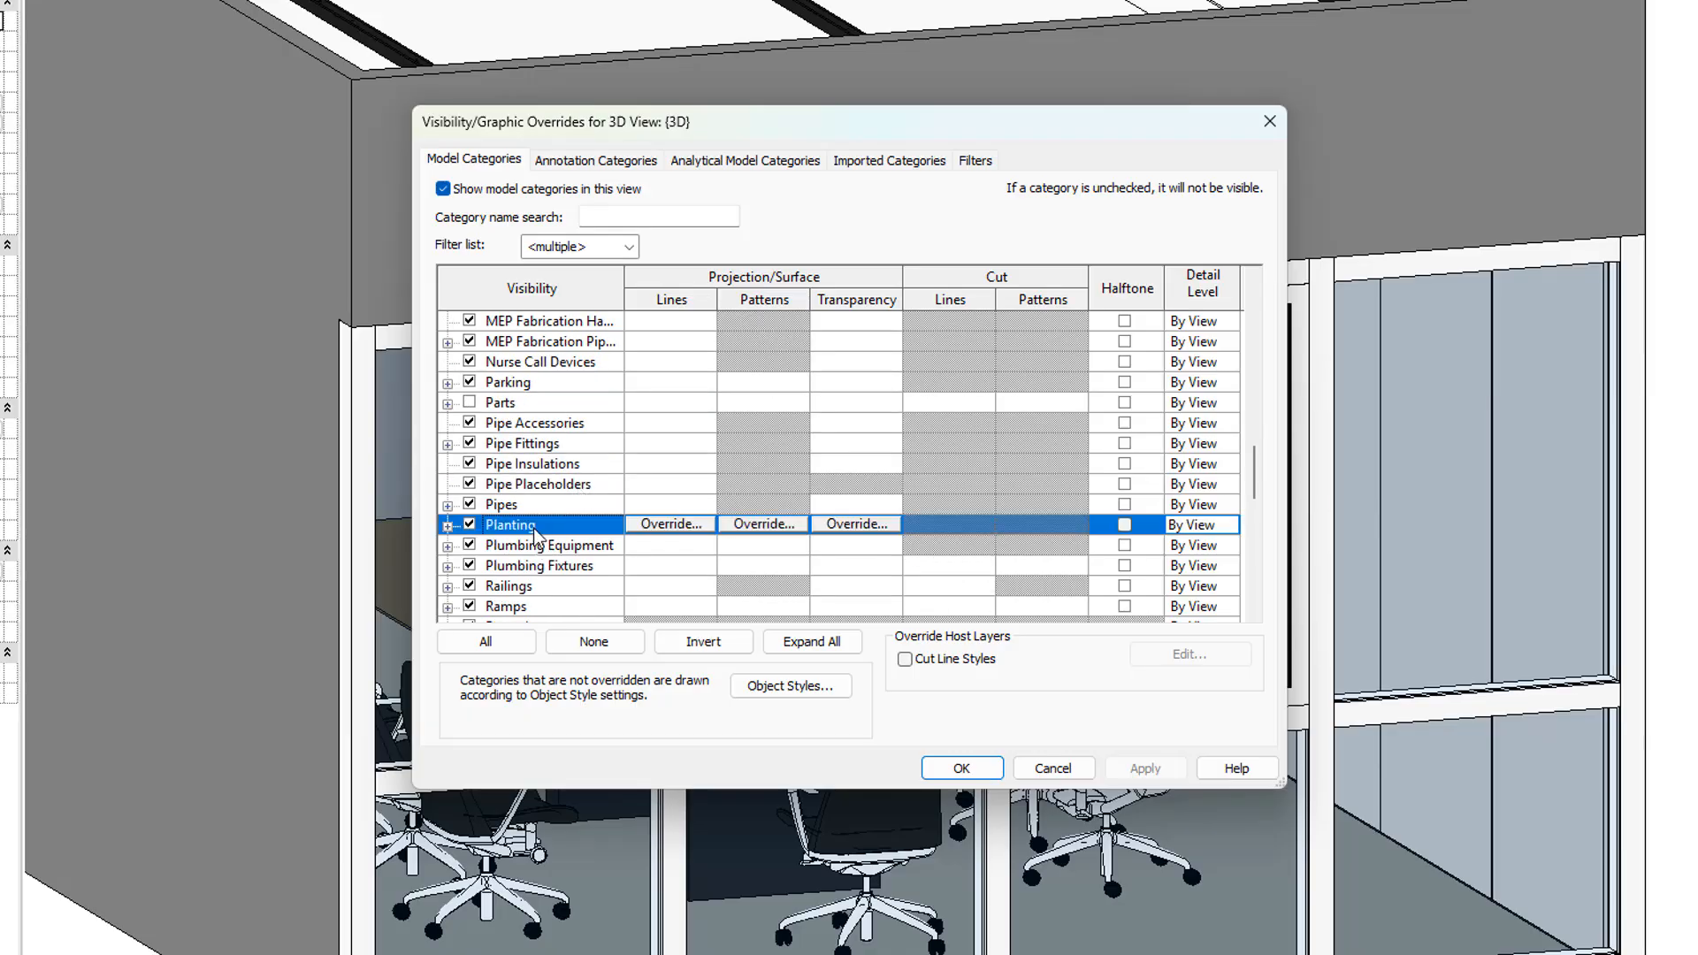
left_click(470, 525)
left_click(978, 772)
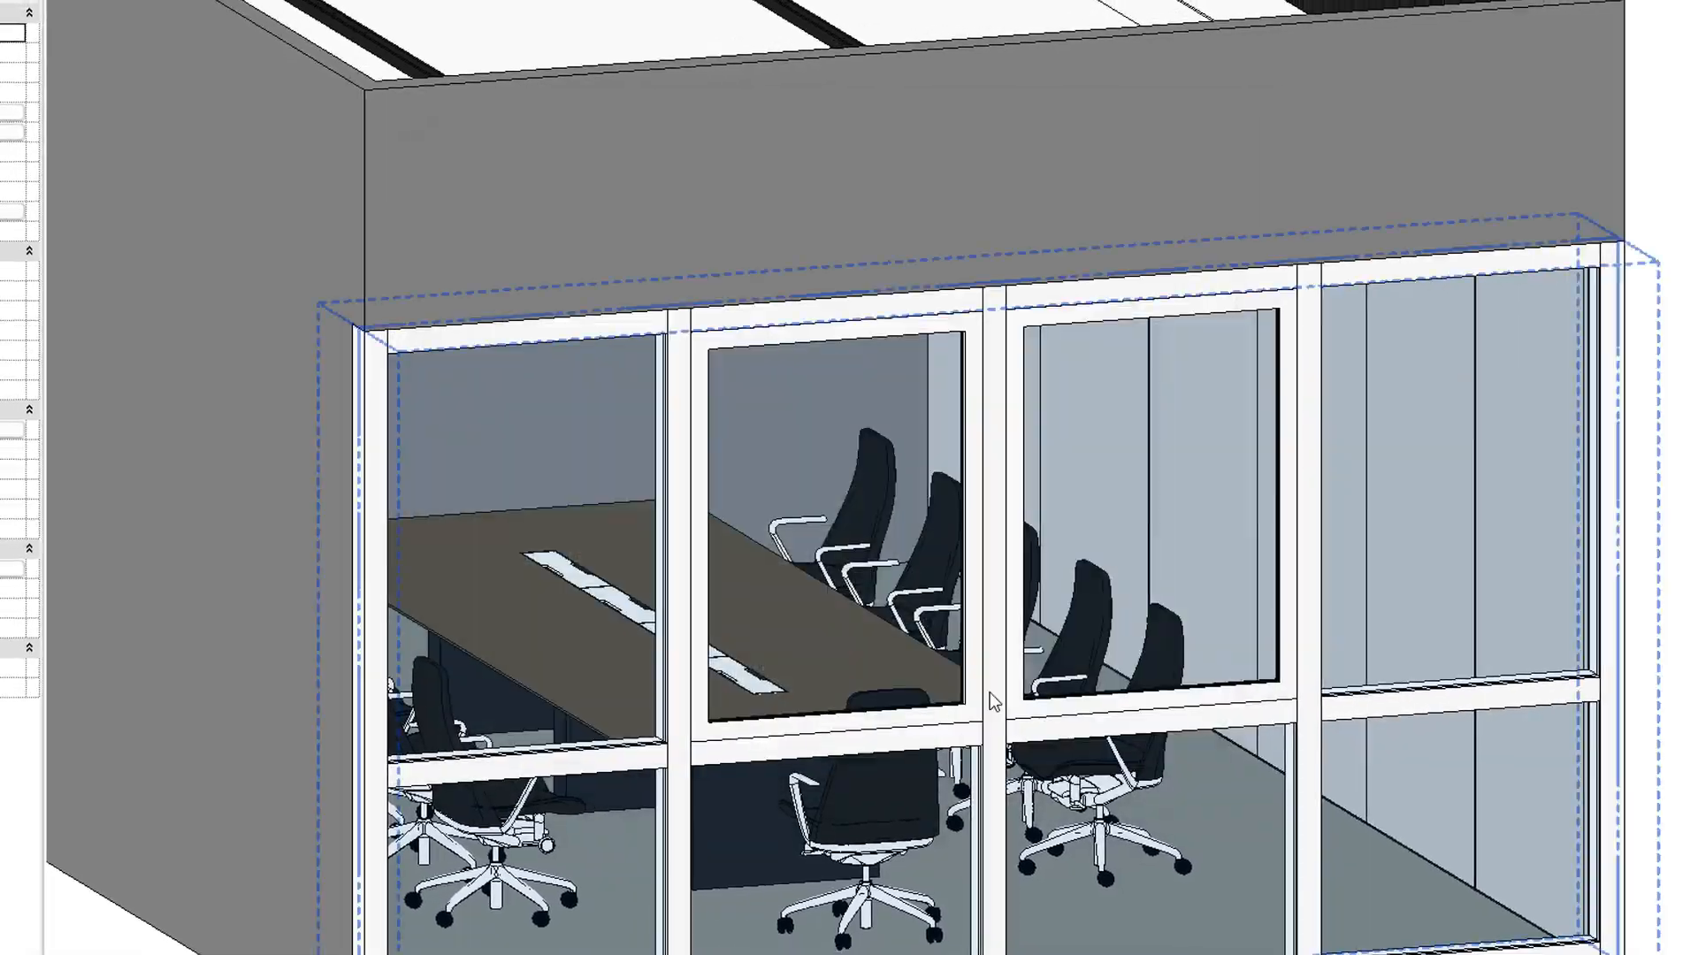